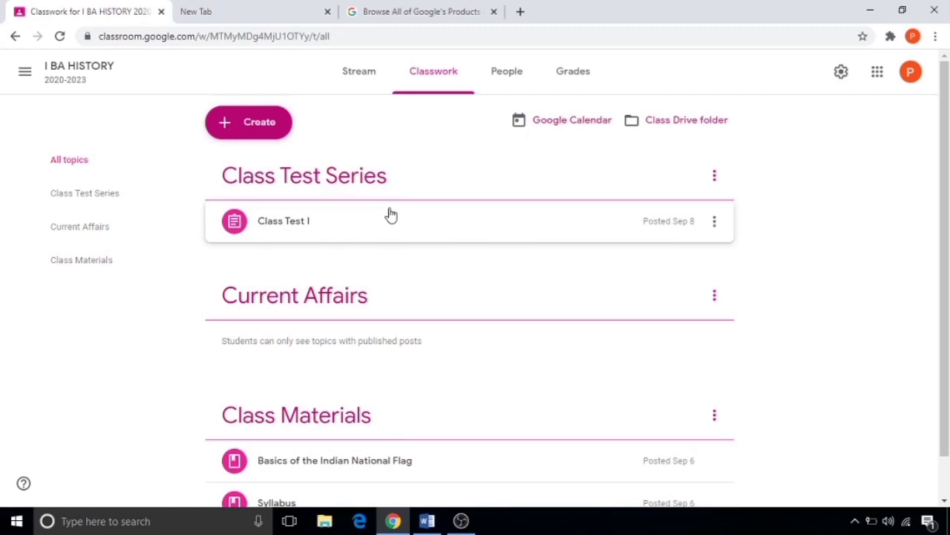
Step: Create a quiz assignment titled "Online Quiz Examination" with the instructions "Dear Students! Submit the google form attached here.."
{"action": "left_click", "coordinate": [276, 130]}
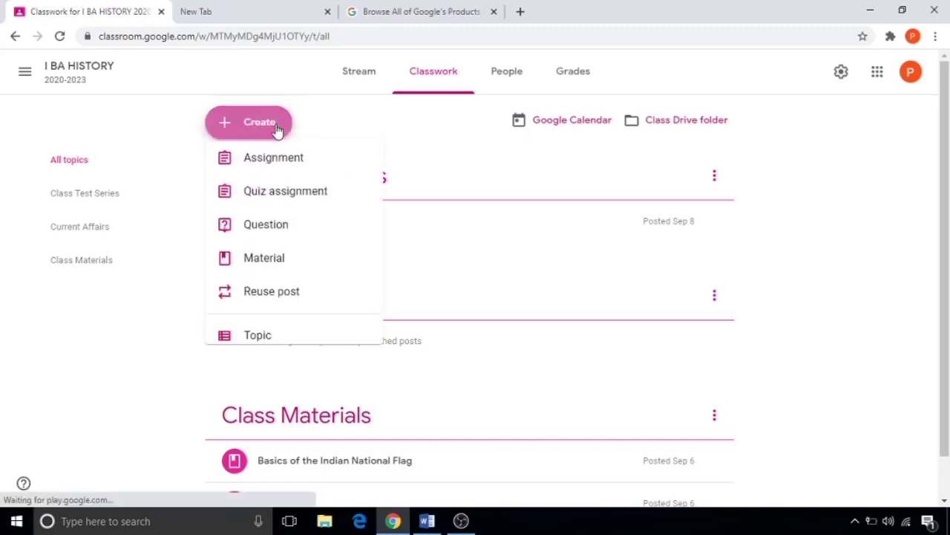
{"action": "left_click", "coordinate": [277, 205]}
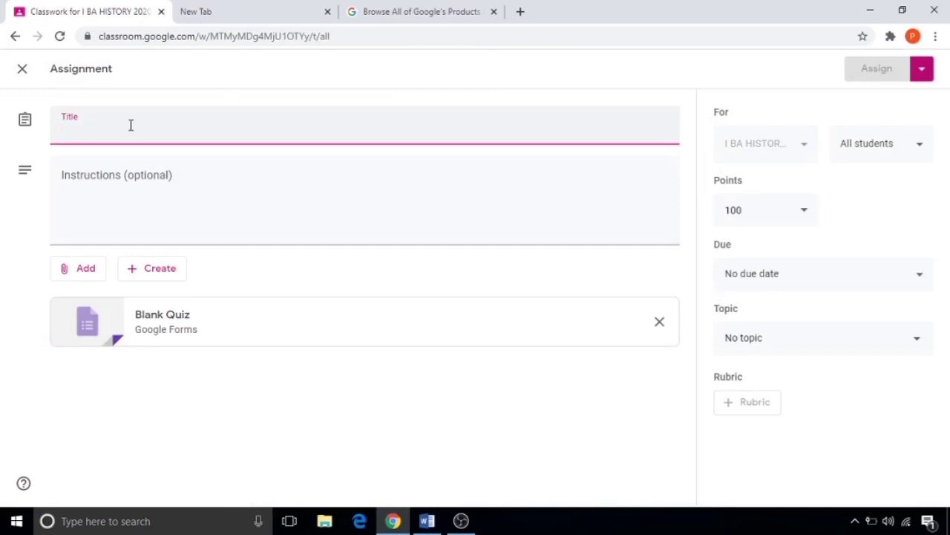
{"action": "type", "text": "Online Quiz Examination"}
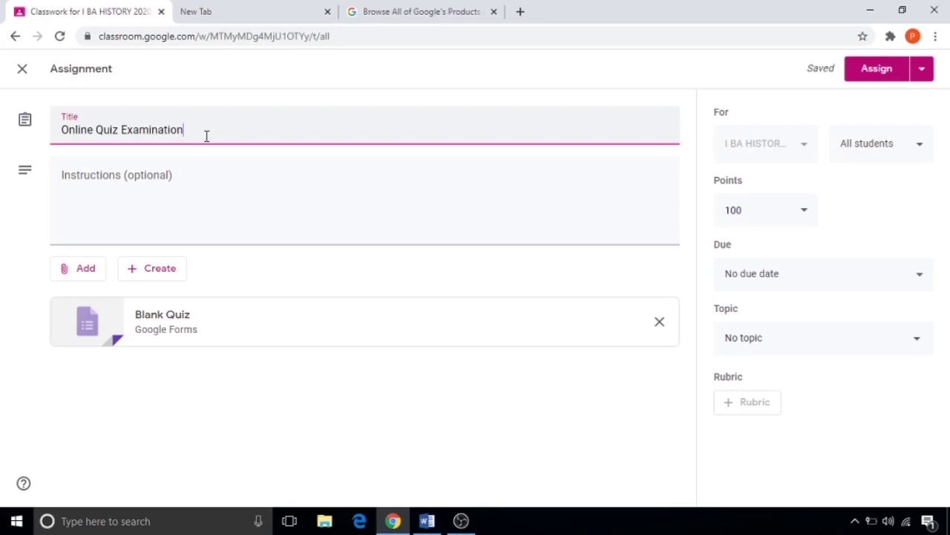
{"action": "left_click", "coordinate": [273, 210]}
{"action": "type", "text": "Dear Students! Submit the google form attached here."}
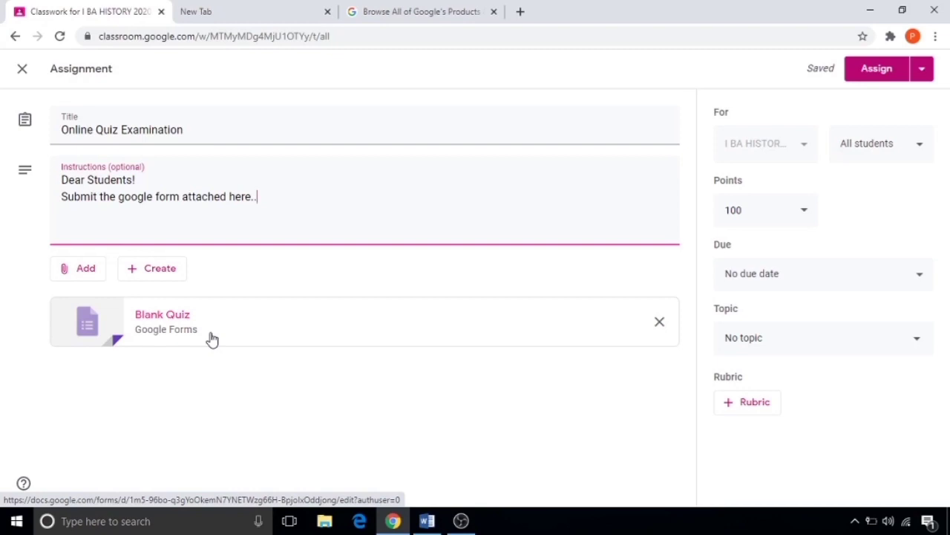
Step: Make the assignment ungraded and file it under the Class Test Series topic
{"action": "left_click", "coordinate": [808, 215]}
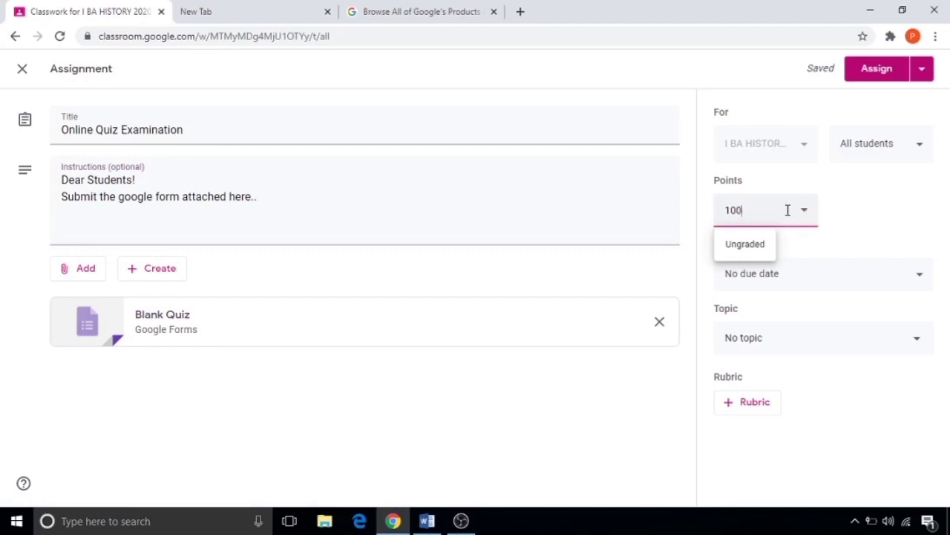
{"action": "left_click", "coordinate": [757, 247]}
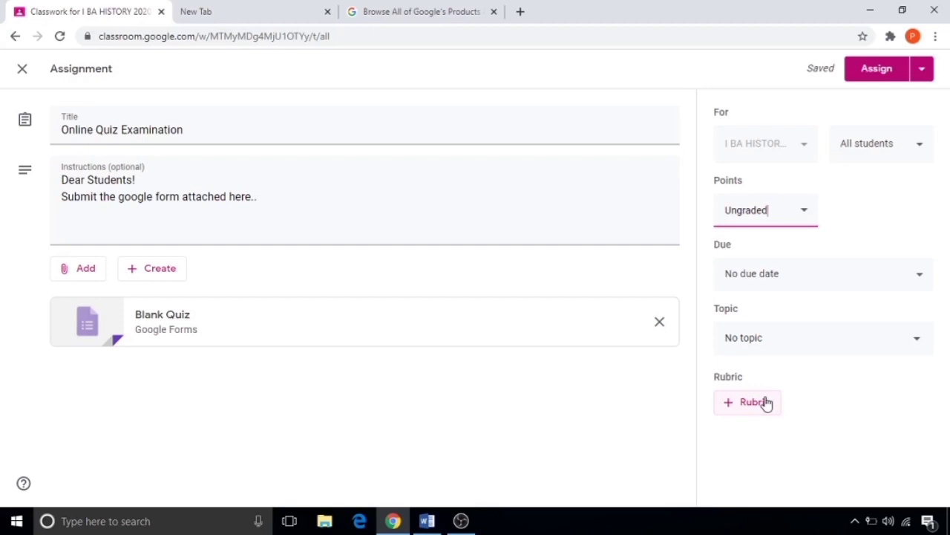
{"action": "left_click", "coordinate": [919, 345]}
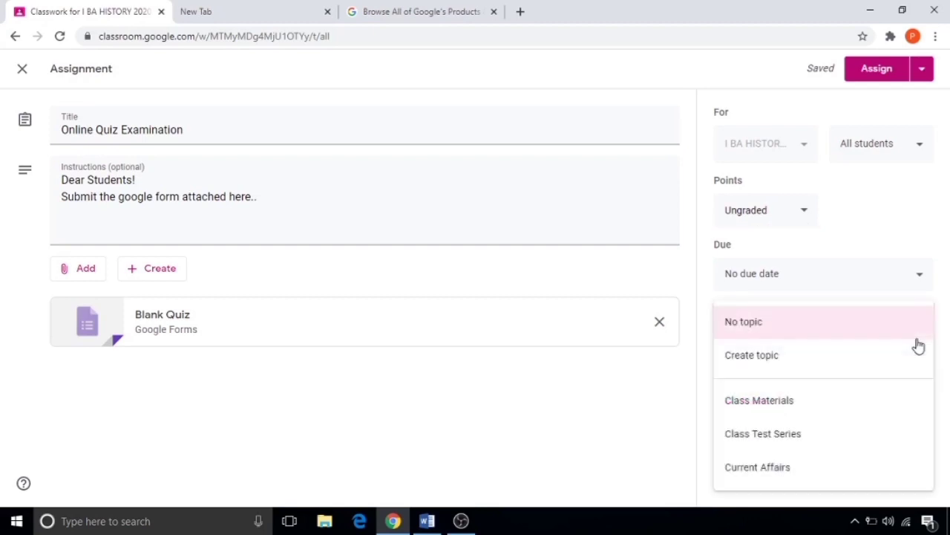
{"action": "left_click", "coordinate": [804, 441]}
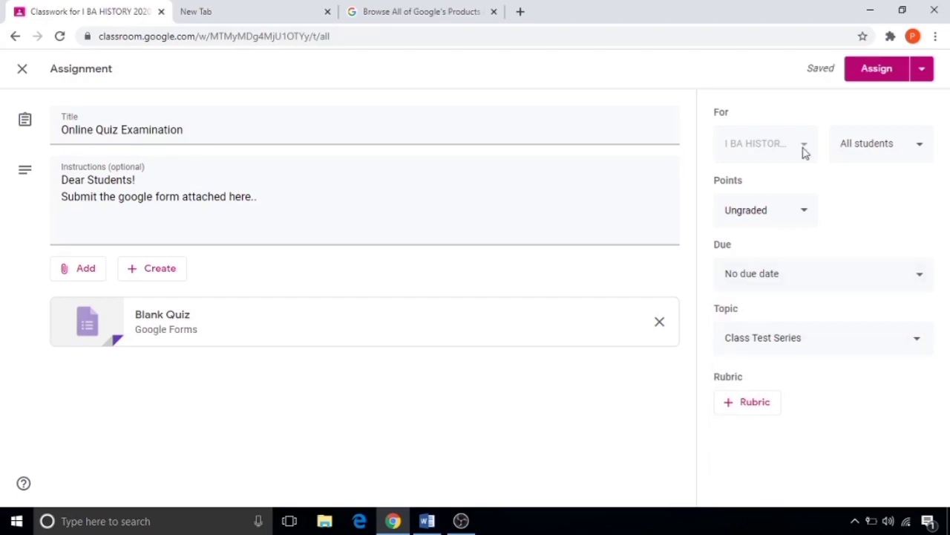
Step: Check which students receive the assignment and open the attached Blank Quiz form
{"action": "left_click", "coordinate": [919, 149]}
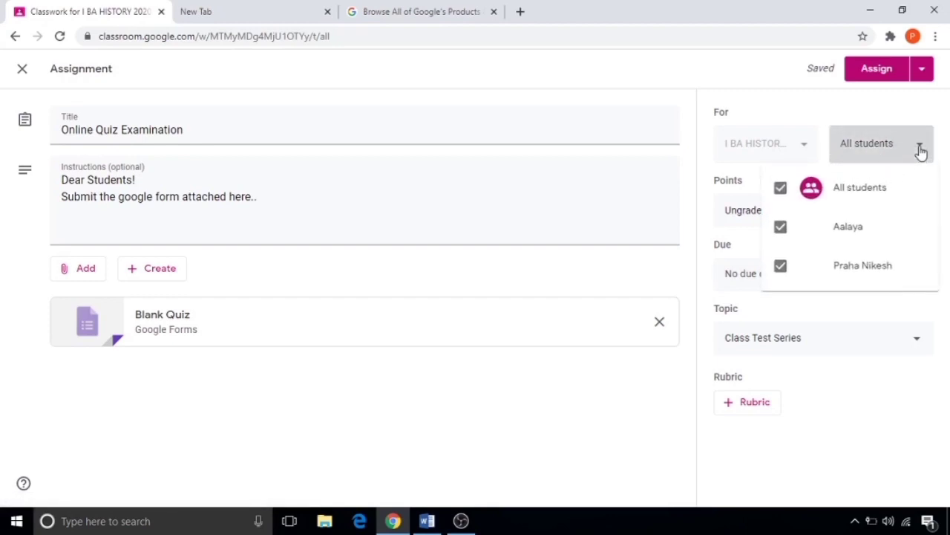
{"action": "left_click", "coordinate": [900, 148]}
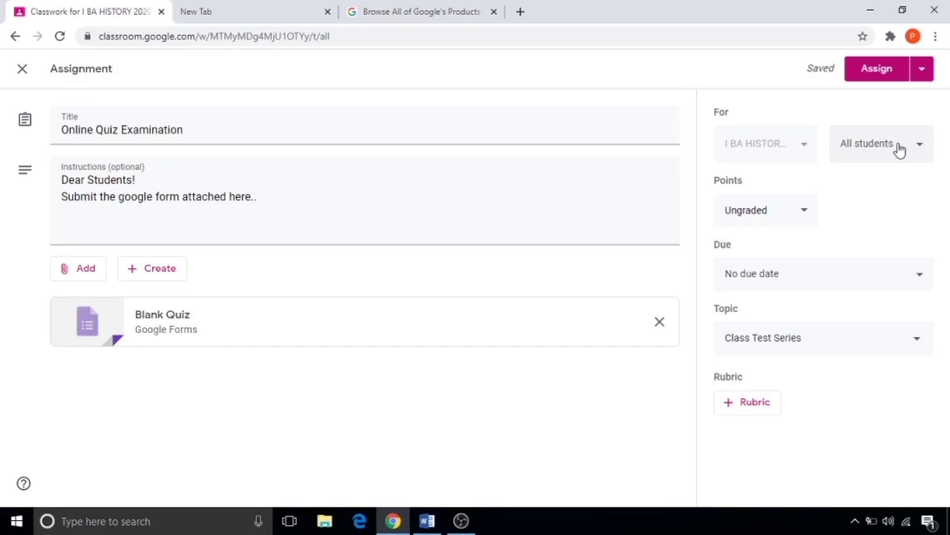
{"action": "left_click", "coordinate": [248, 327]}
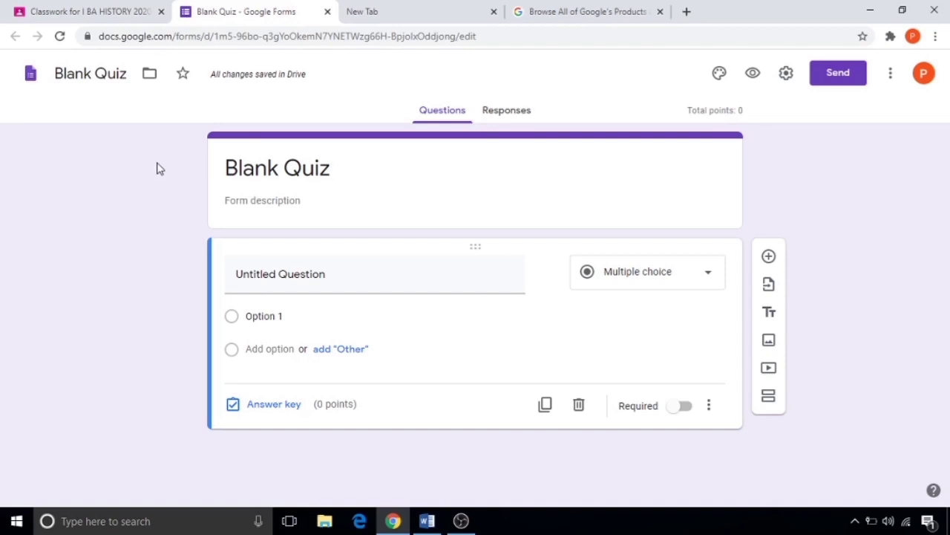
Step: Enter the address forms.google.com in the empty browser tab and browse the Google apps through to the full product list
{"action": "key", "text": "ctrl+Tab"}
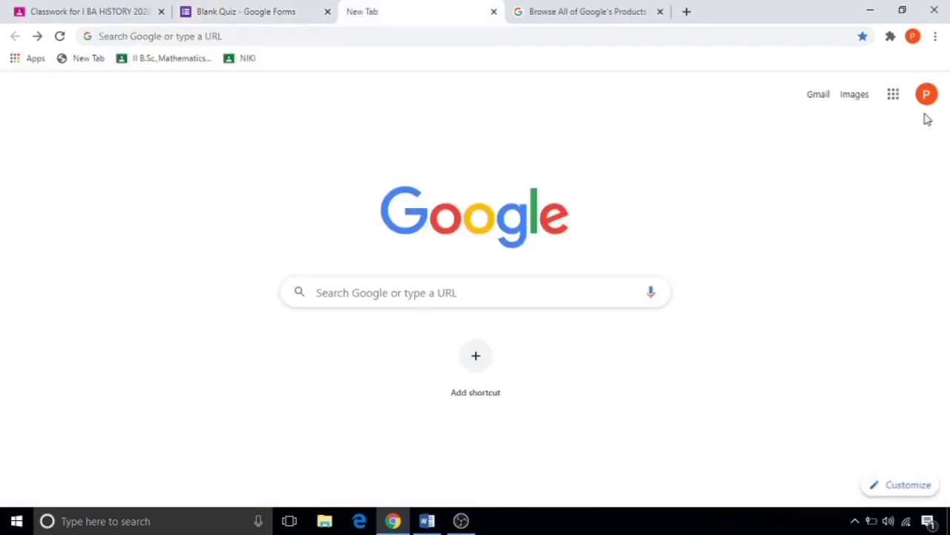
{"action": "left_click", "coordinate": [181, 37]}
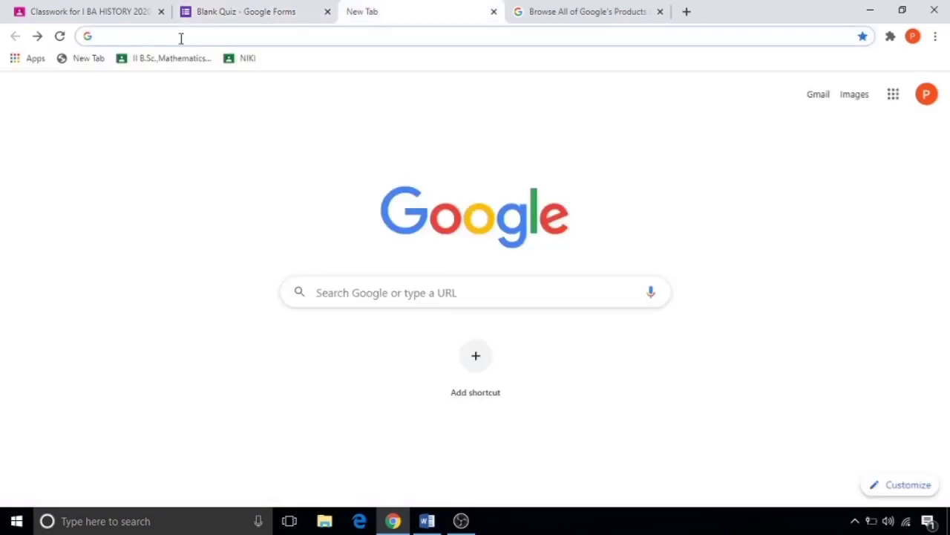
{"action": "type", "text": "fo"}
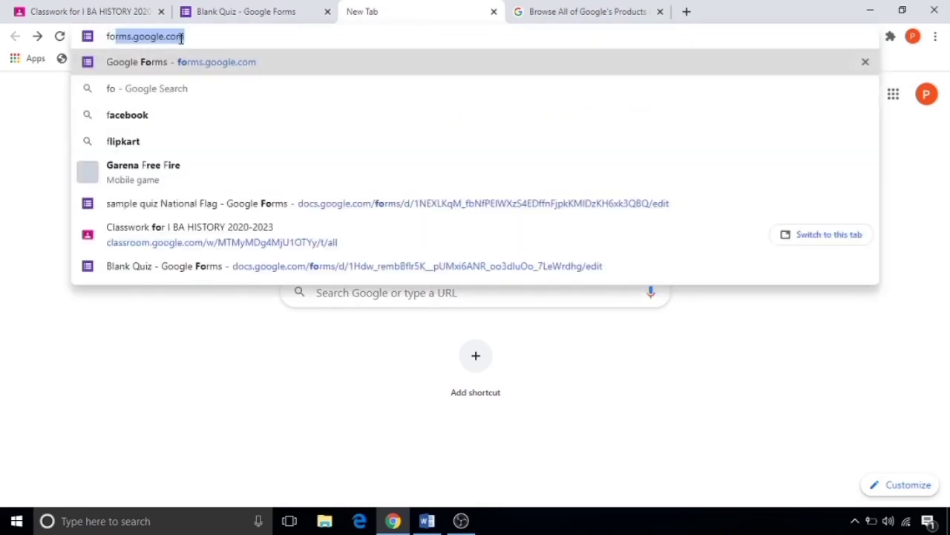
{"action": "key", "text": "Return"}
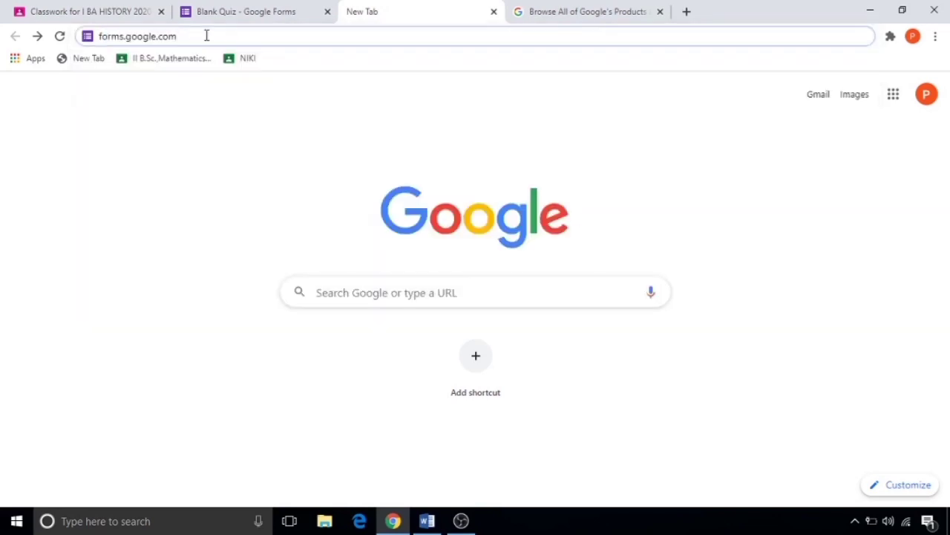
{"action": "left_click", "coordinate": [893, 103]}
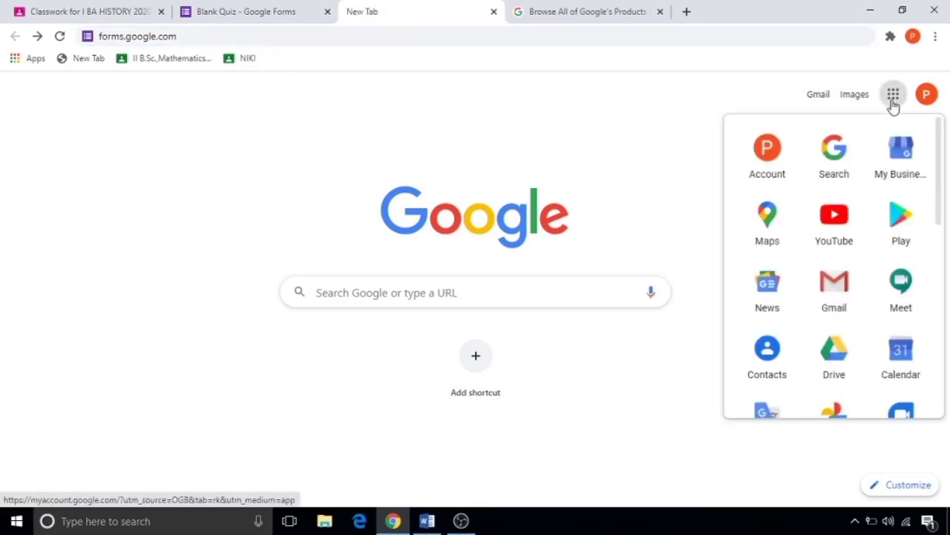
{"action": "scroll", "coordinate": [853, 252], "scroll_direction": "down", "scroll_amount": 5}
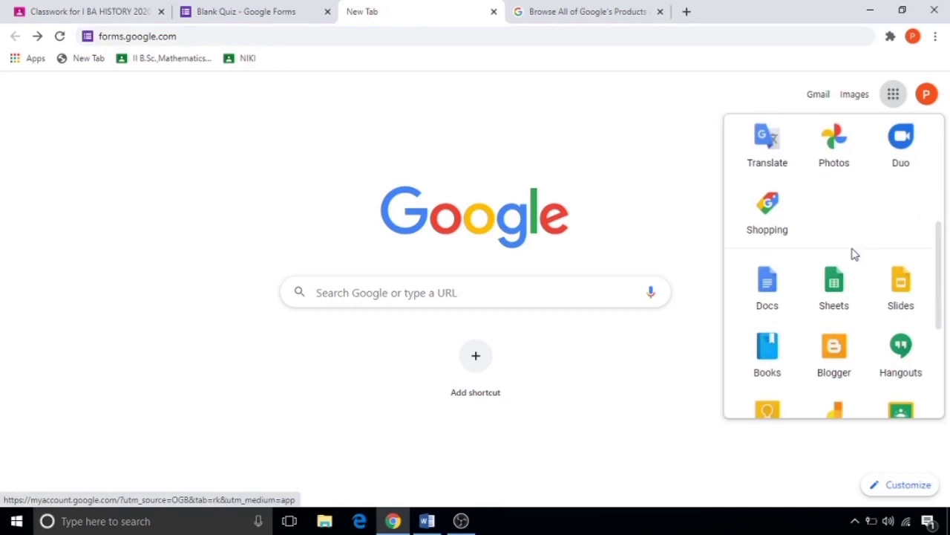
{"action": "scroll", "coordinate": [853, 254], "scroll_direction": "down", "scroll_amount": 3}
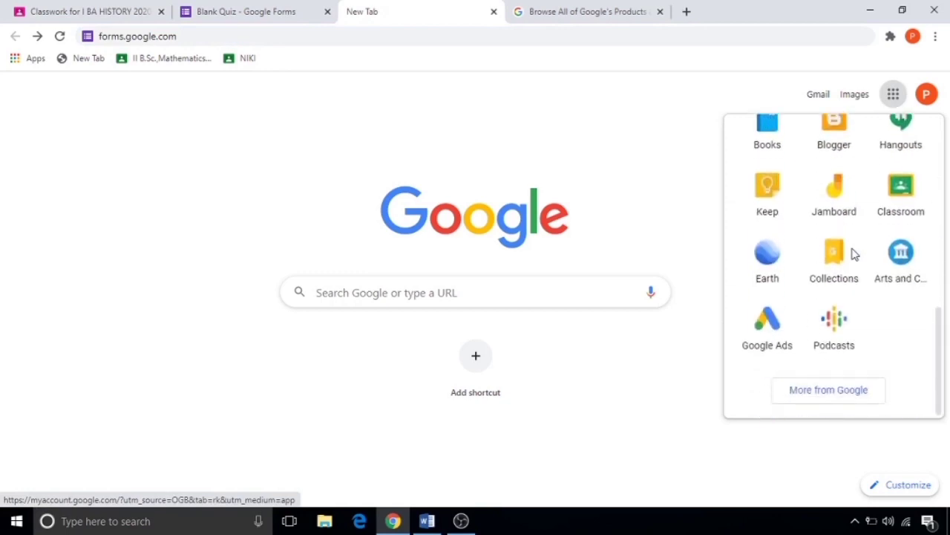
{"action": "left_click", "coordinate": [832, 394]}
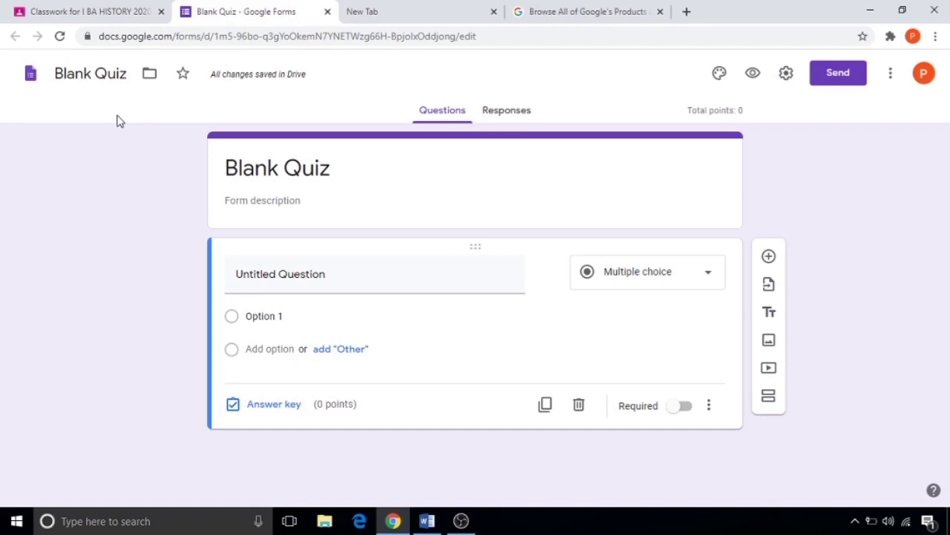
Step: Check the quiz form's responses, return to its questions and rename the form file as "Quiz 1"
{"action": "left_click", "coordinate": [517, 121]}
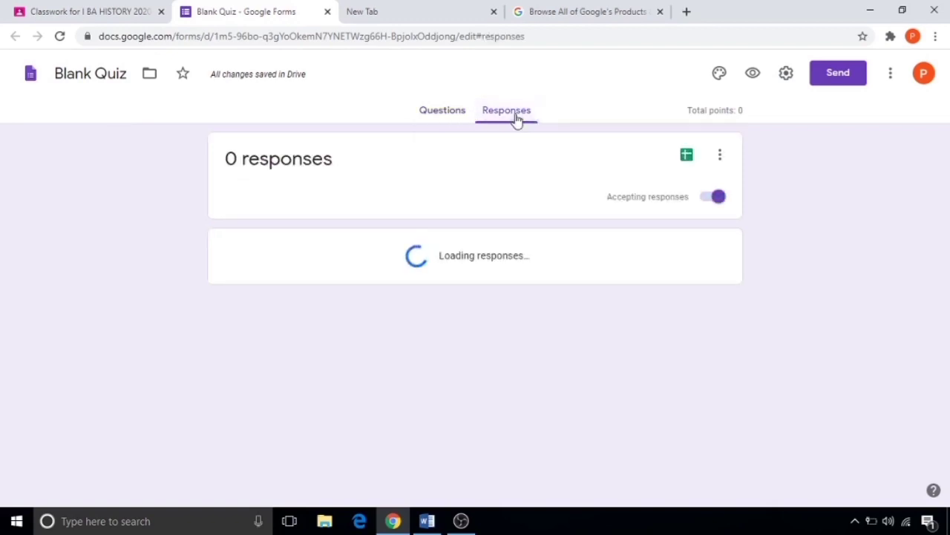
{"action": "left_click", "coordinate": [442, 111]}
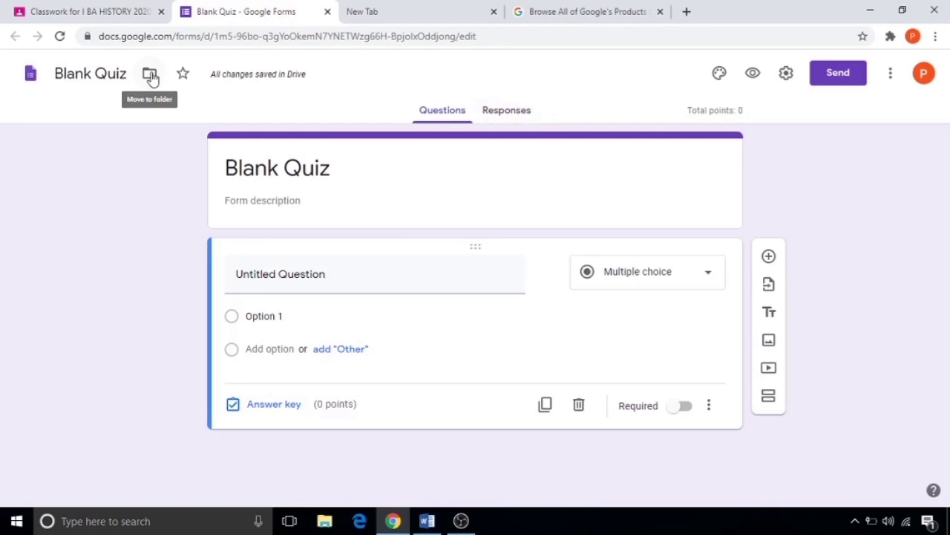
{"action": "left_click", "coordinate": [104, 74]}
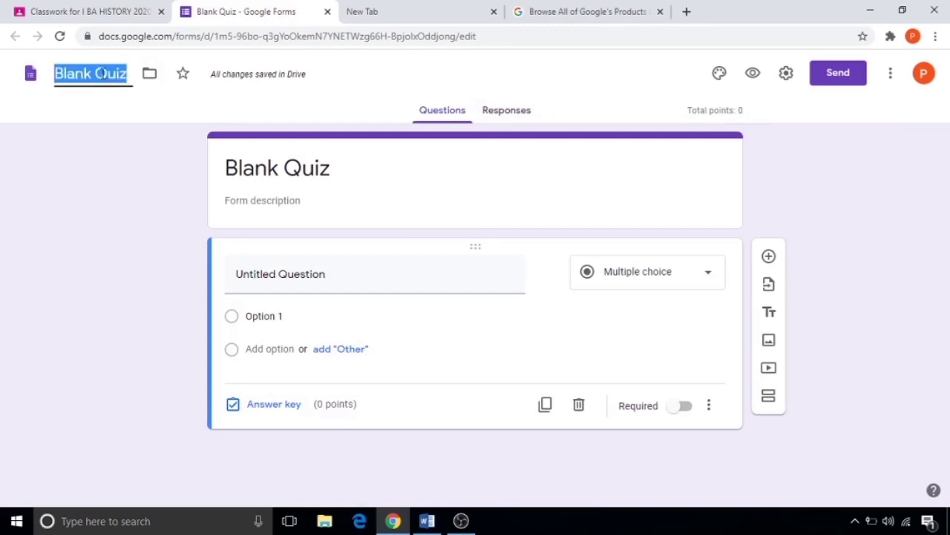
{"action": "type", "text": "Quiz 1"}
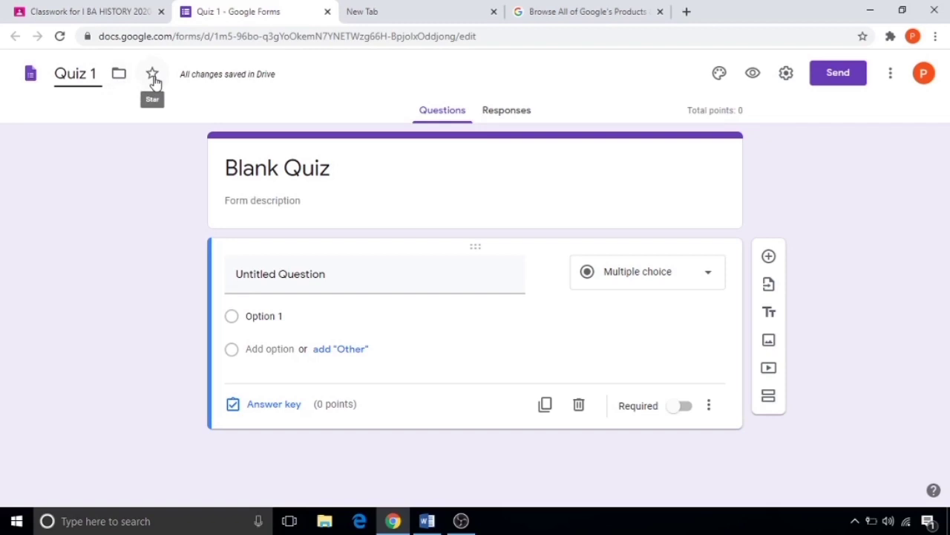
Step: Title the form "Quiz on the Indian National Flag" and add the description "Answer all the Questions"
{"action": "left_click", "coordinate": [345, 166]}
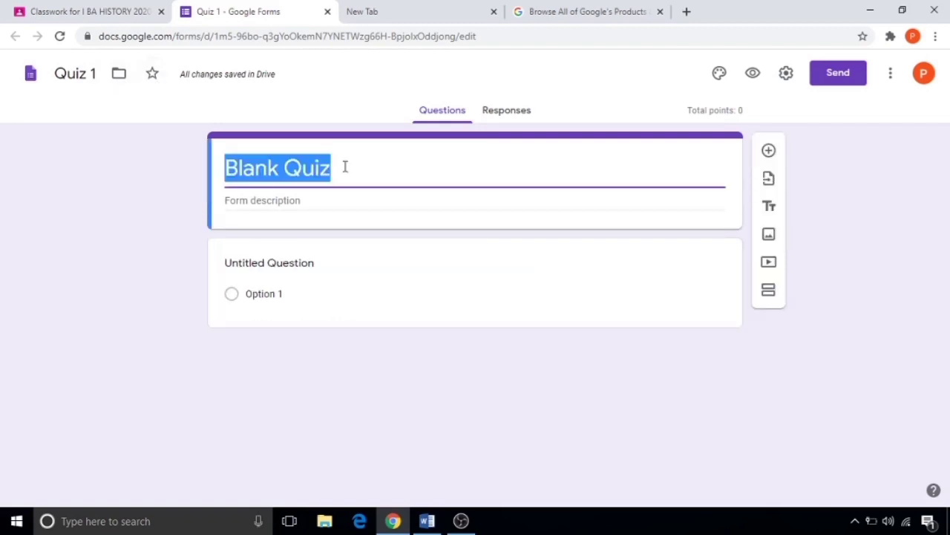
{"action": "type", "text": "Quiz on the Indian National Flag"}
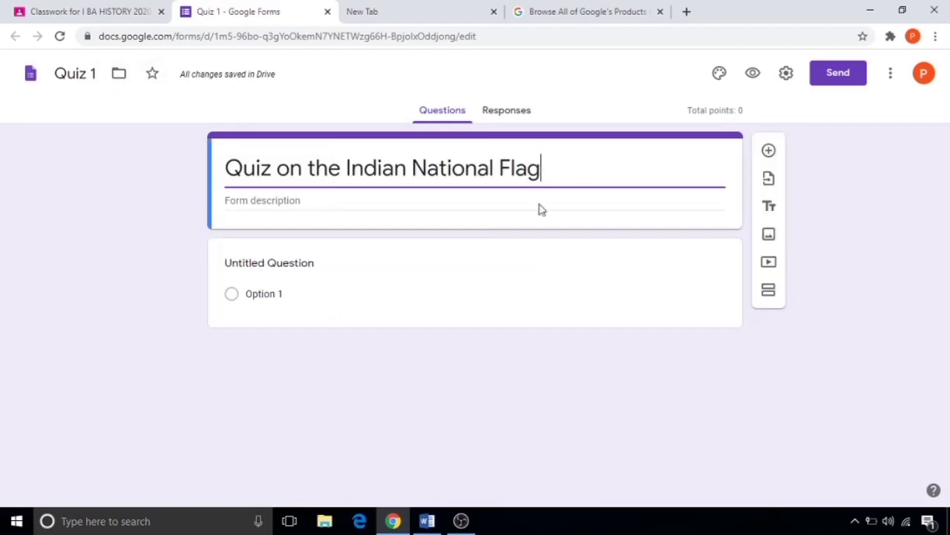
{"action": "left_click", "coordinate": [353, 199]}
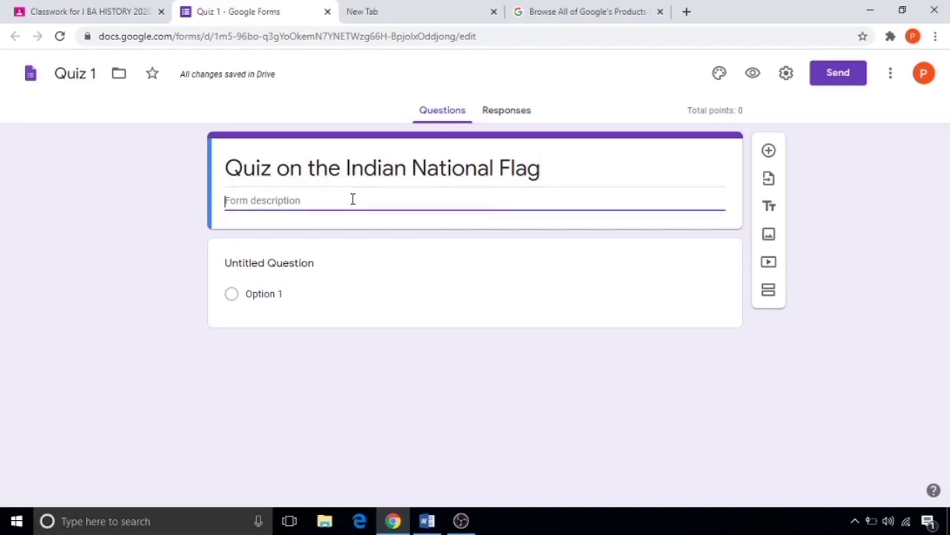
{"action": "type", "text": "Answer all the Questions"}
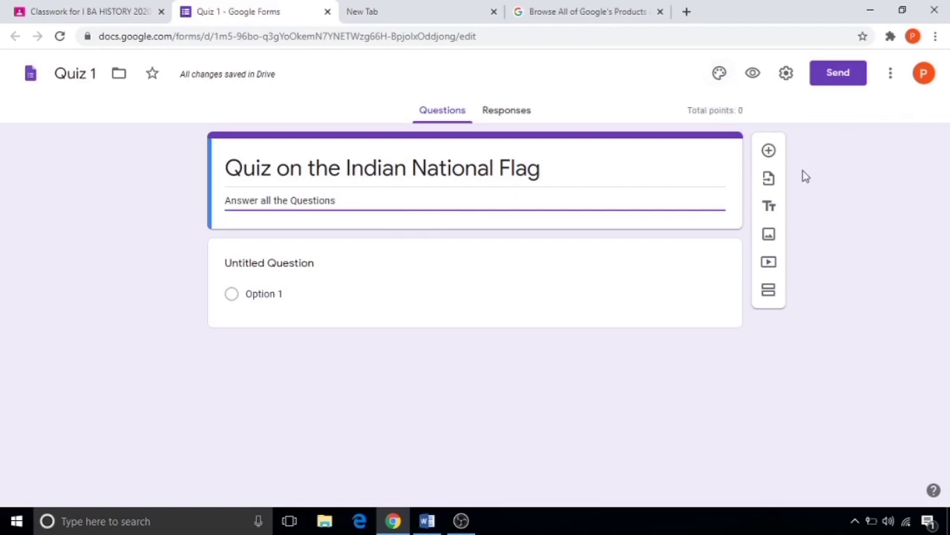
Step: Preview the quiz as respondents see it, inspect its web address and close the preview
{"action": "left_click", "coordinate": [752, 86]}
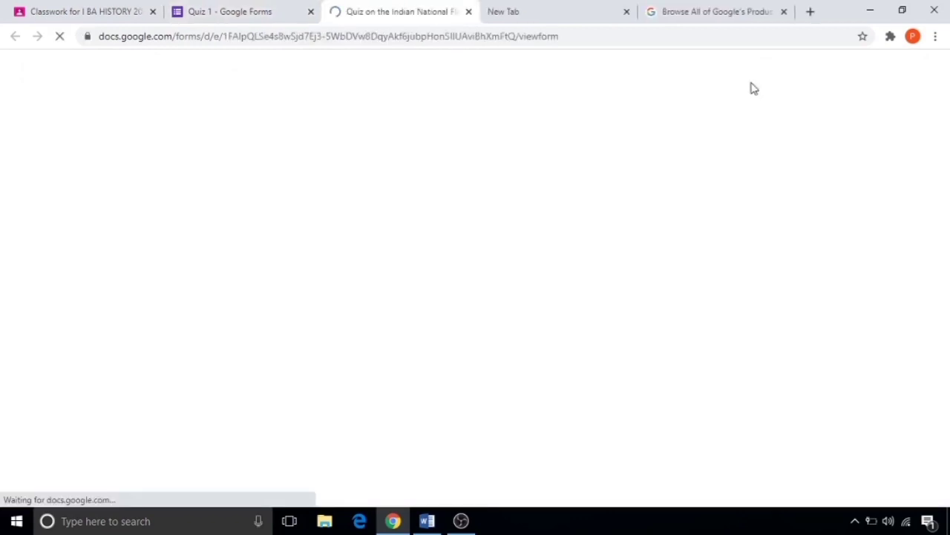
{"action": "left_click", "coordinate": [559, 39]}
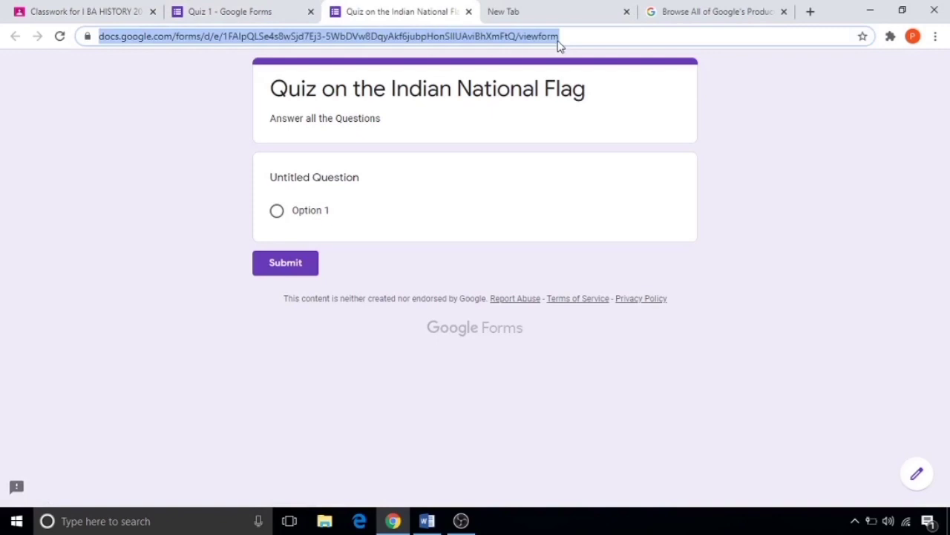
{"action": "left_click", "coordinate": [559, 42]}
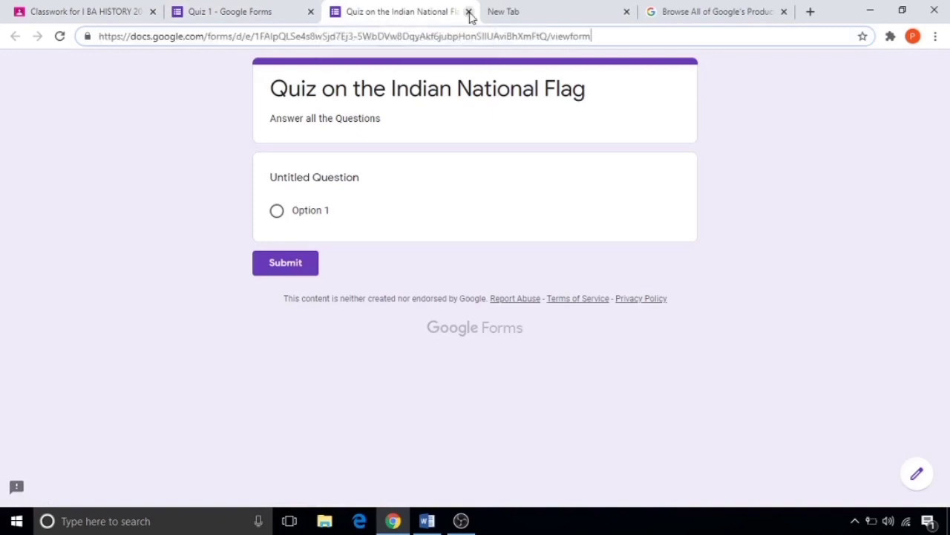
{"action": "left_click", "coordinate": [469, 11]}
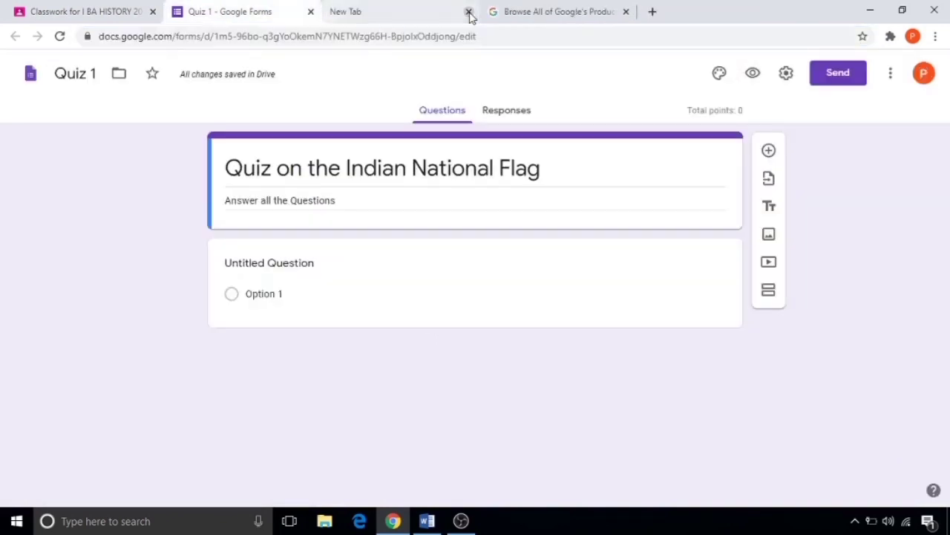
Step: Insert the colourful candy picture from the Work and School themes as the form's header image
{"action": "left_click", "coordinate": [723, 81]}
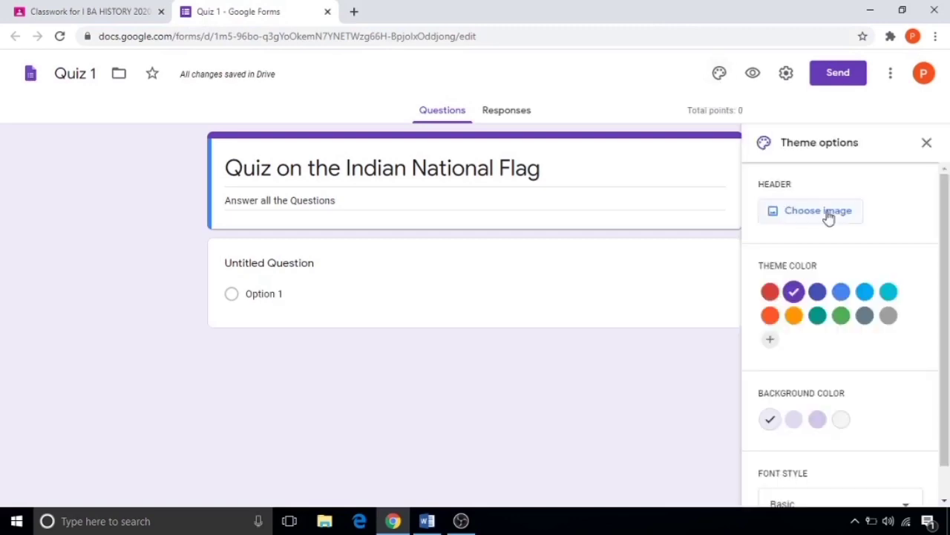
{"action": "left_click", "coordinate": [828, 214]}
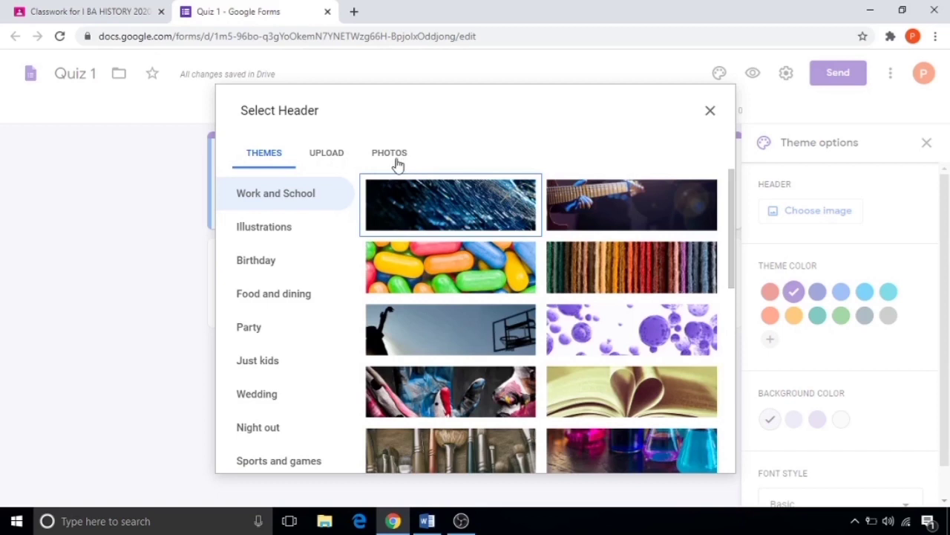
{"action": "left_click", "coordinate": [471, 275]}
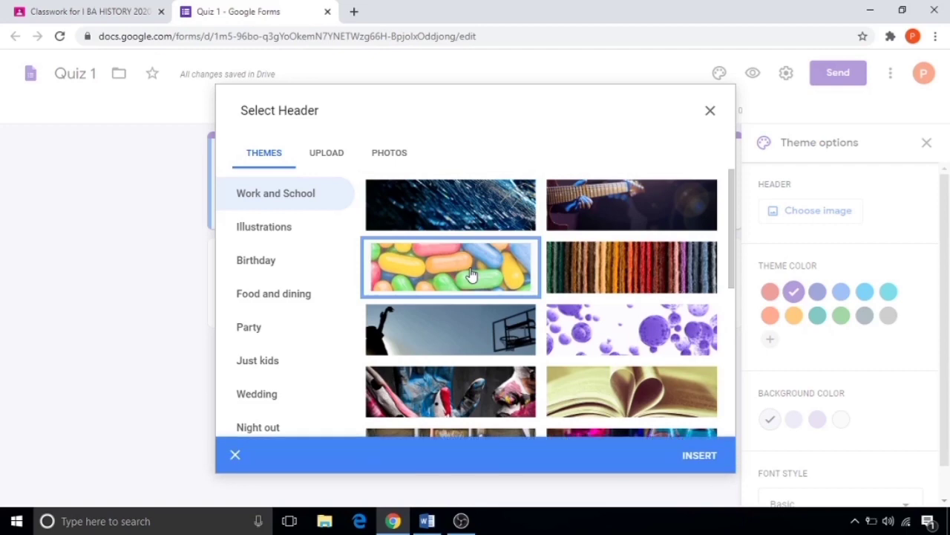
{"action": "left_click", "coordinate": [702, 456]}
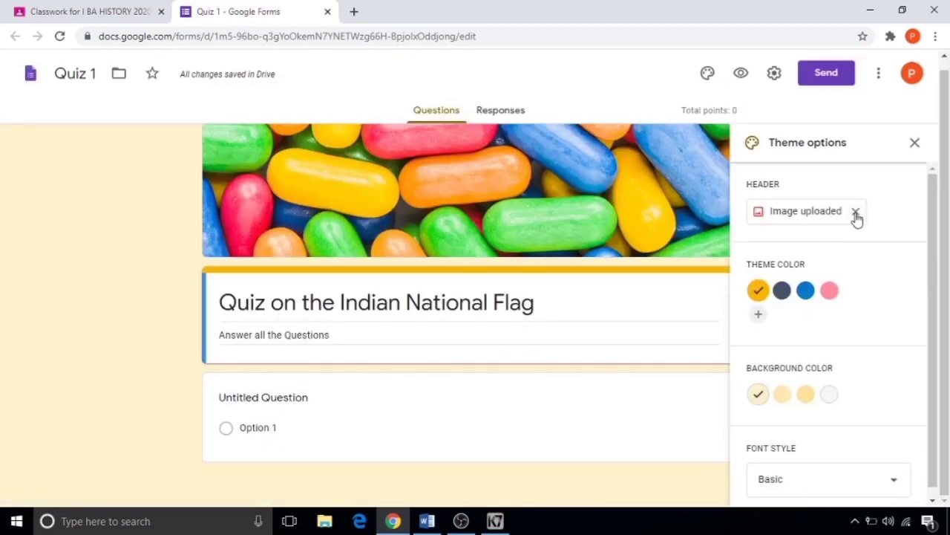
Step: Remove the header image from the form and set the theme colour to indigo
{"action": "left_click", "coordinate": [855, 213]}
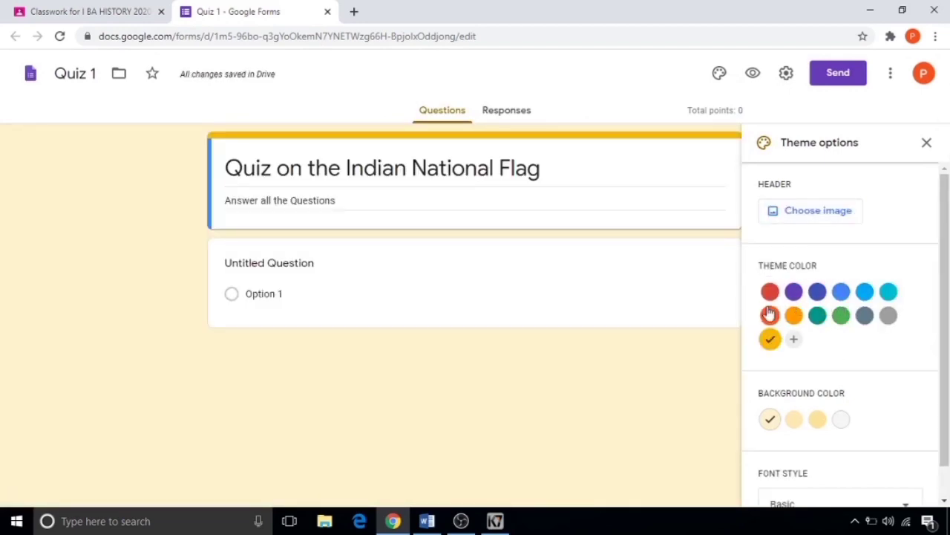
{"action": "left_click", "coordinate": [817, 291]}
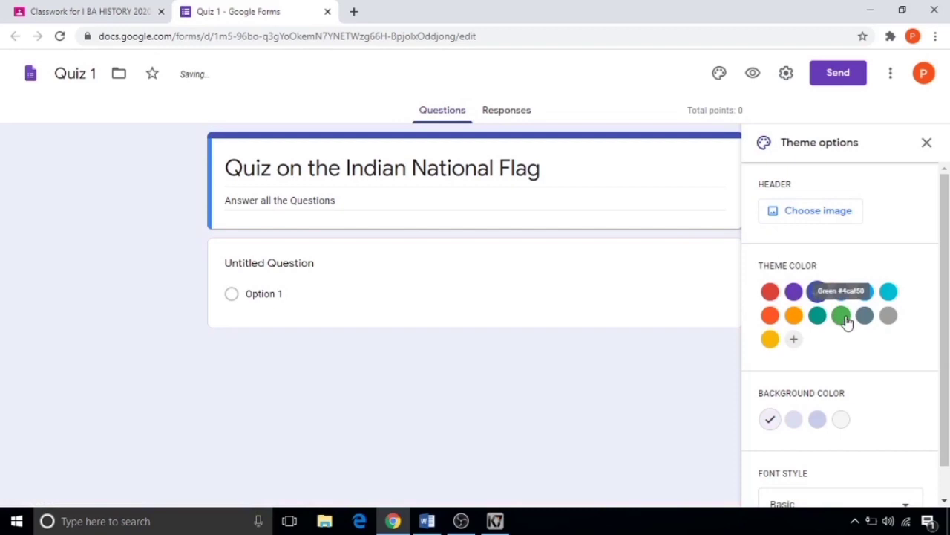
{"action": "left_click", "coordinate": [841, 316]}
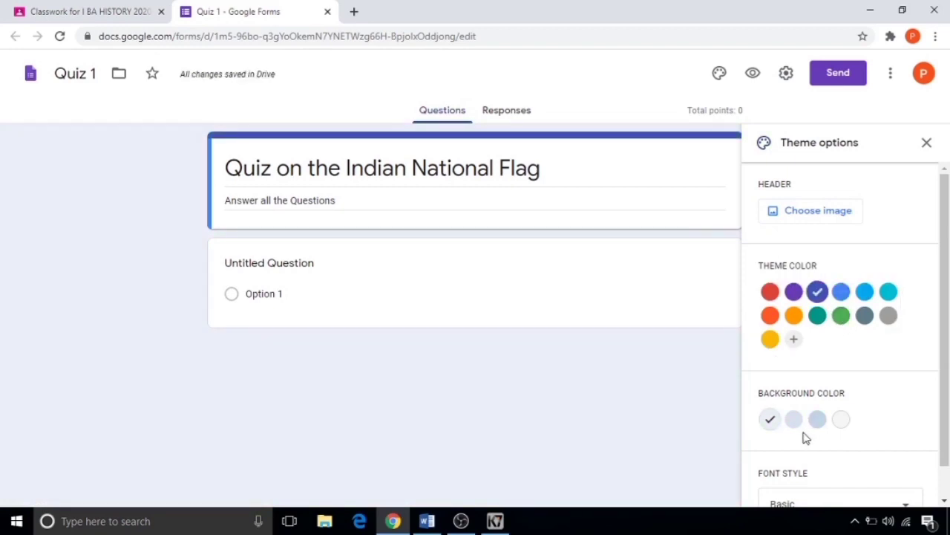
Step: Set the form's background colour to the medium shade #d9dcf0 after trying the darker one
{"action": "left_click", "coordinate": [794, 424]}
{"action": "left_click", "coordinate": [815, 427]}
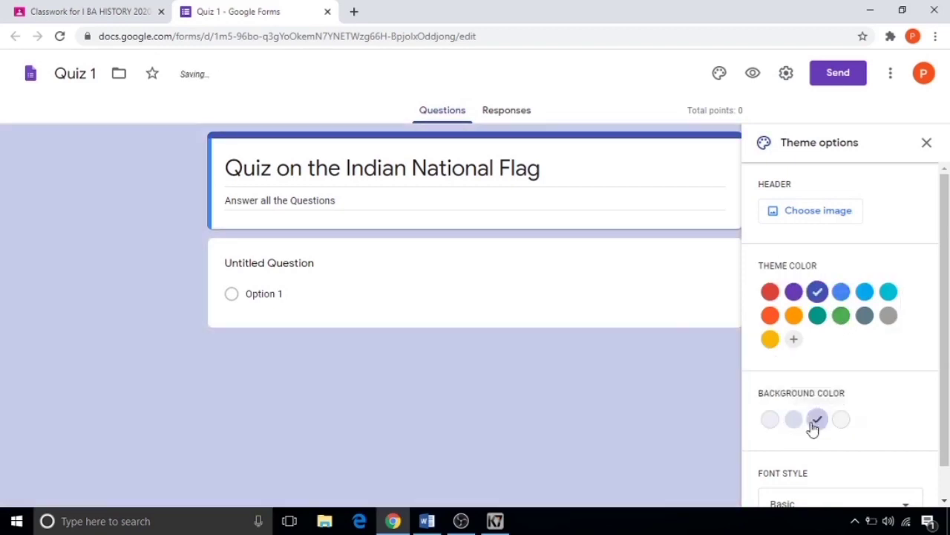
{"action": "scroll", "coordinate": [813, 429], "scroll_direction": "down", "scroll_amount": 1}
{"action": "left_click", "coordinate": [793, 385]}
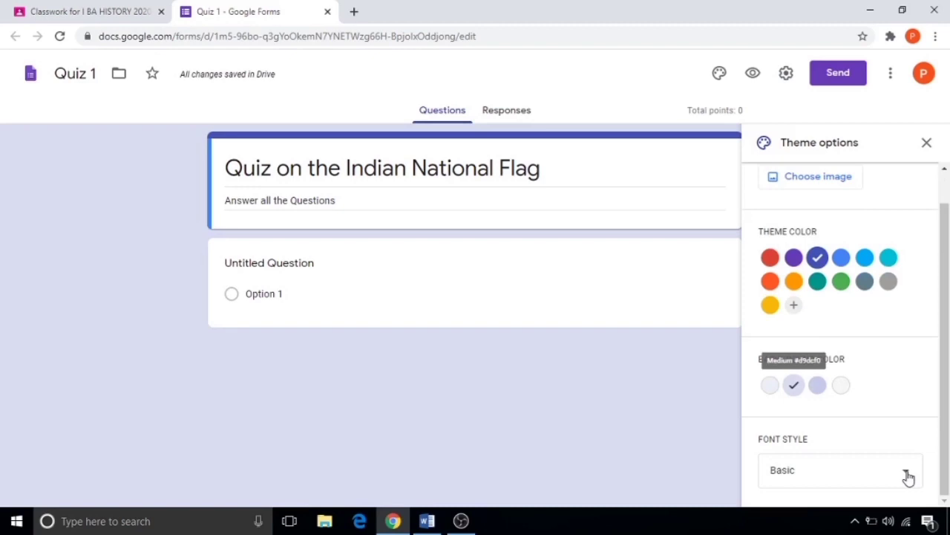
Step: Try the Decorative font style on the form and return it to Basic
{"action": "left_click", "coordinate": [906, 474]}
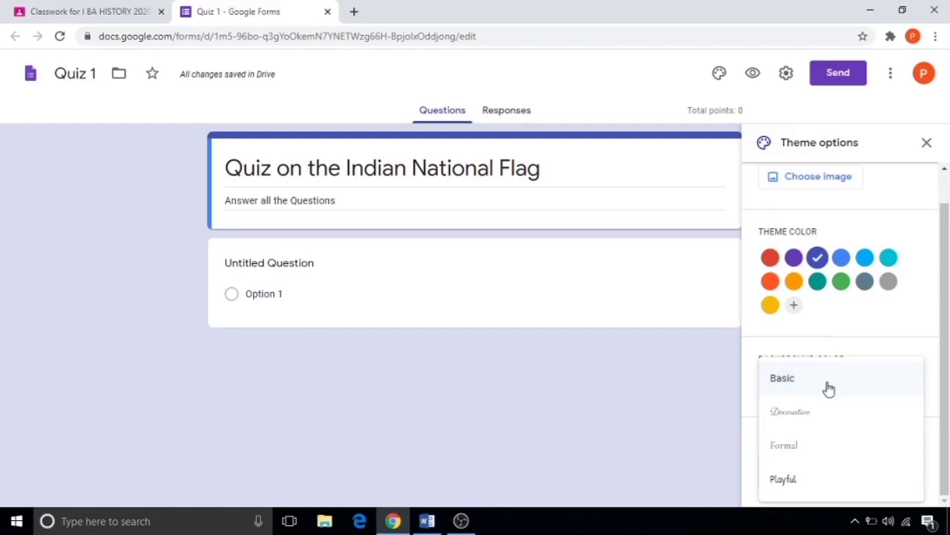
{"action": "left_click", "coordinate": [809, 418]}
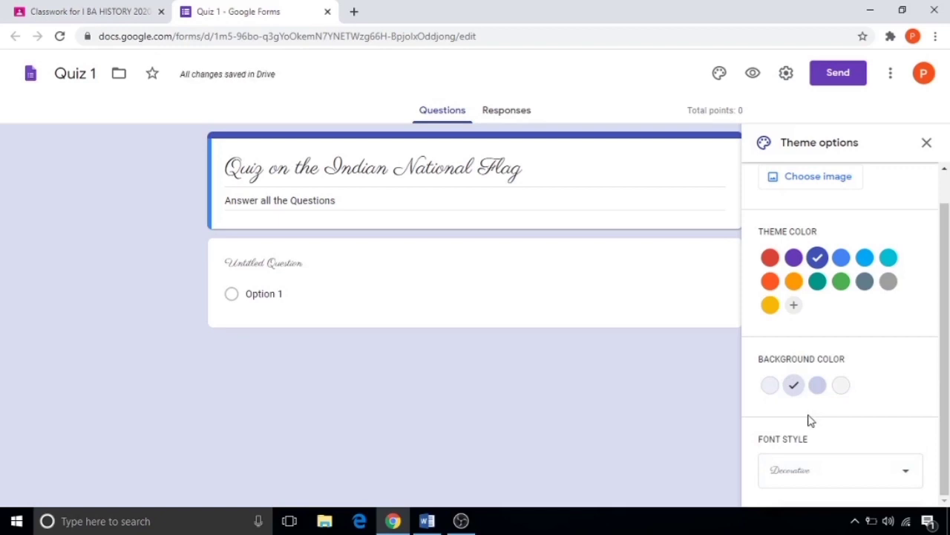
{"action": "left_click", "coordinate": [833, 470]}
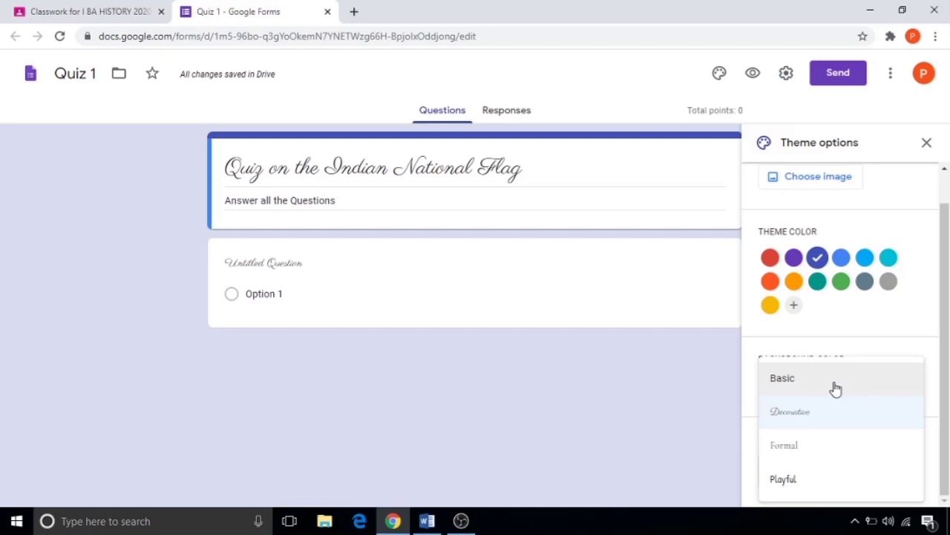
{"action": "left_click", "coordinate": [835, 389]}
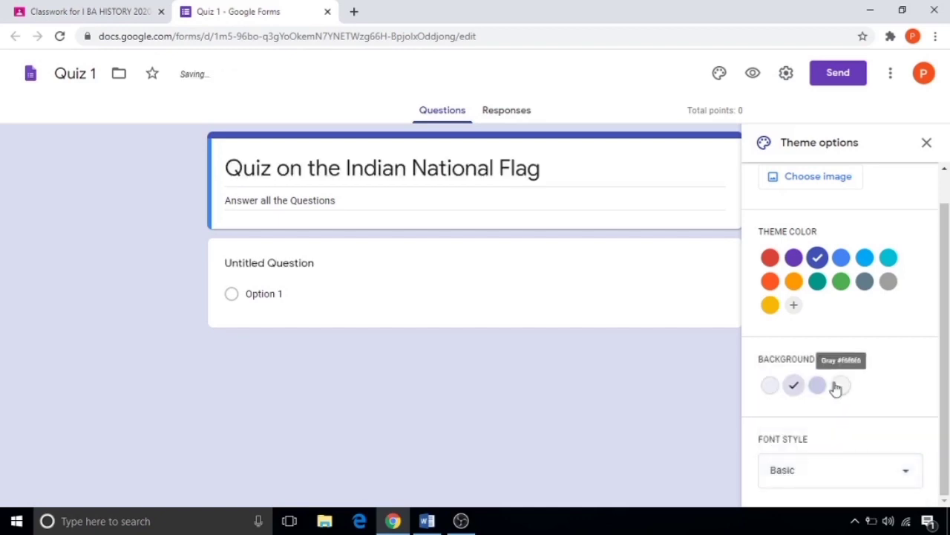
Step: Close the theme options and add short-answer questions "Full Name", "Class / Department" and "College or School or Others", plus a paragraph question "Address"
{"action": "left_click", "coordinate": [927, 143]}
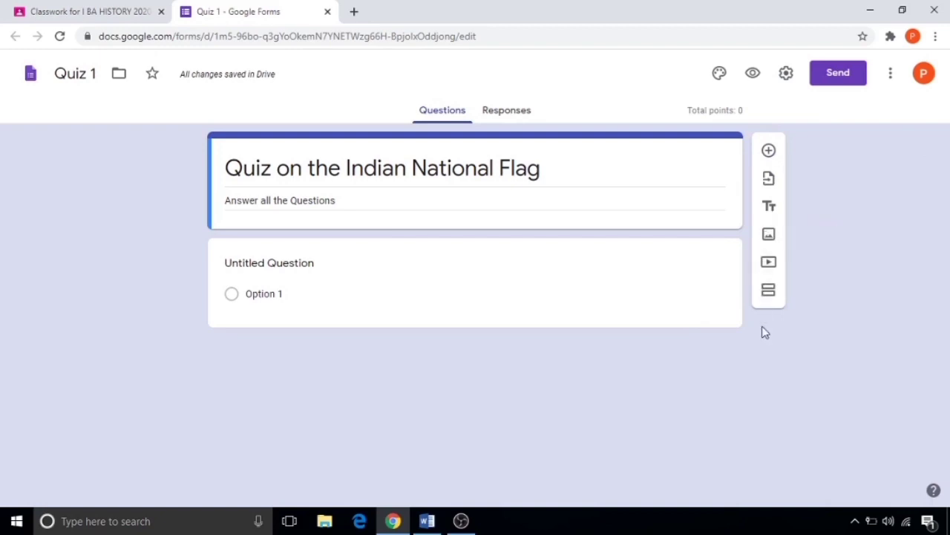
{"action": "left_click", "coordinate": [770, 151]}
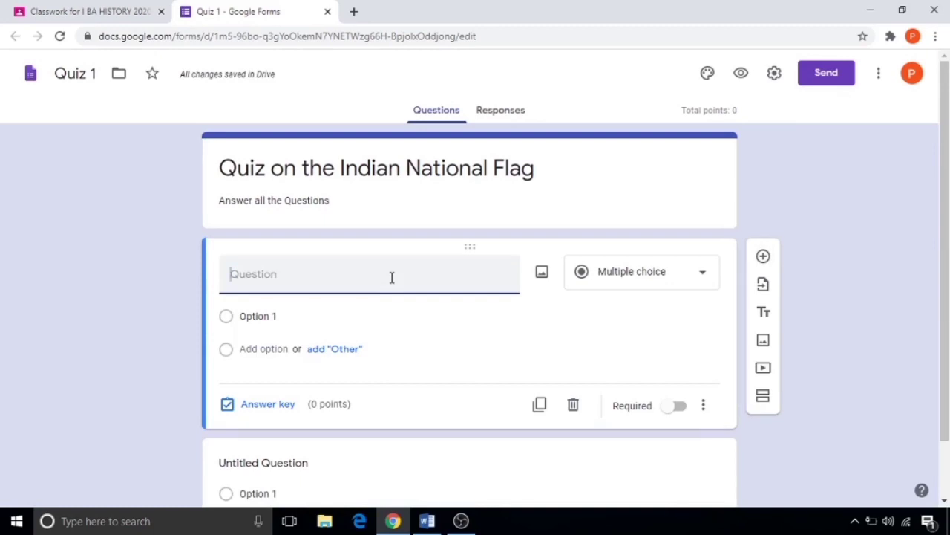
{"action": "type", "text": "Full Name"}
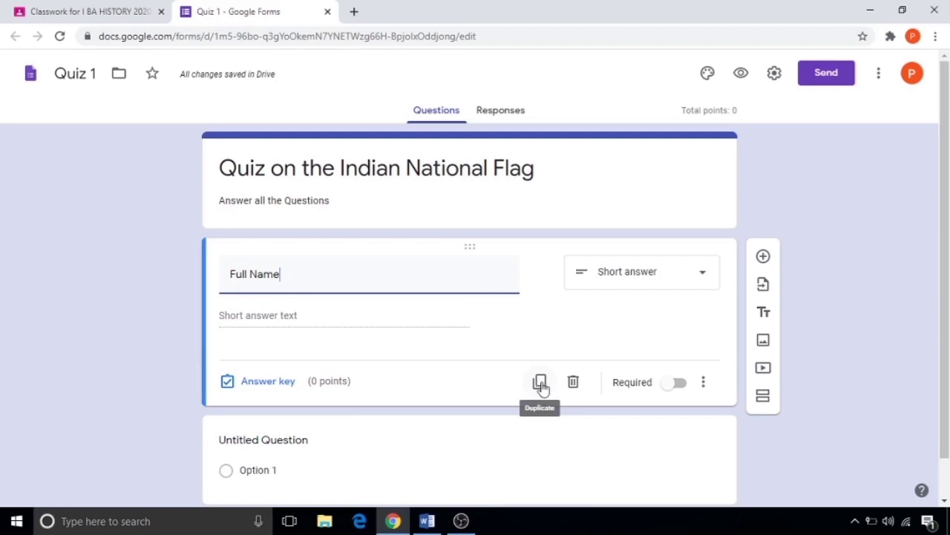
{"action": "left_click", "coordinate": [540, 383]}
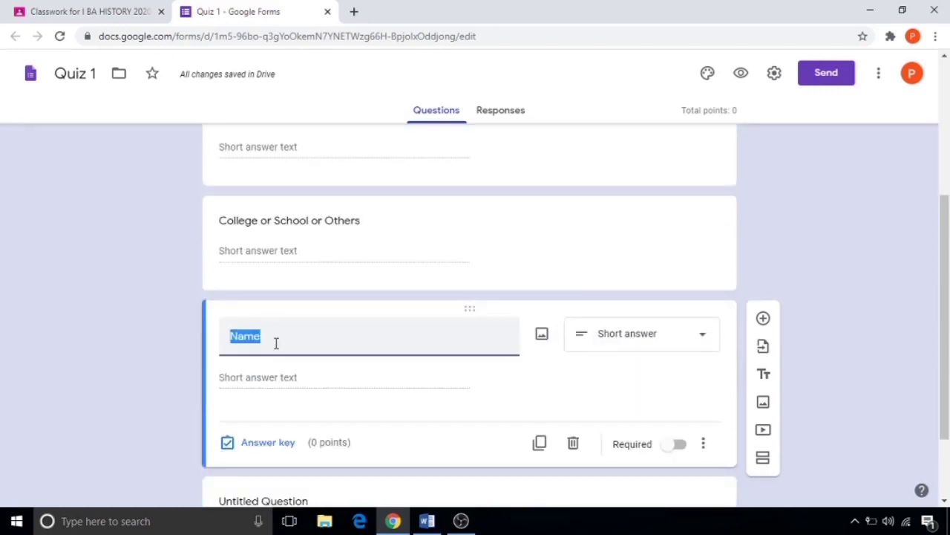
{"action": "type", "text": "Address"}
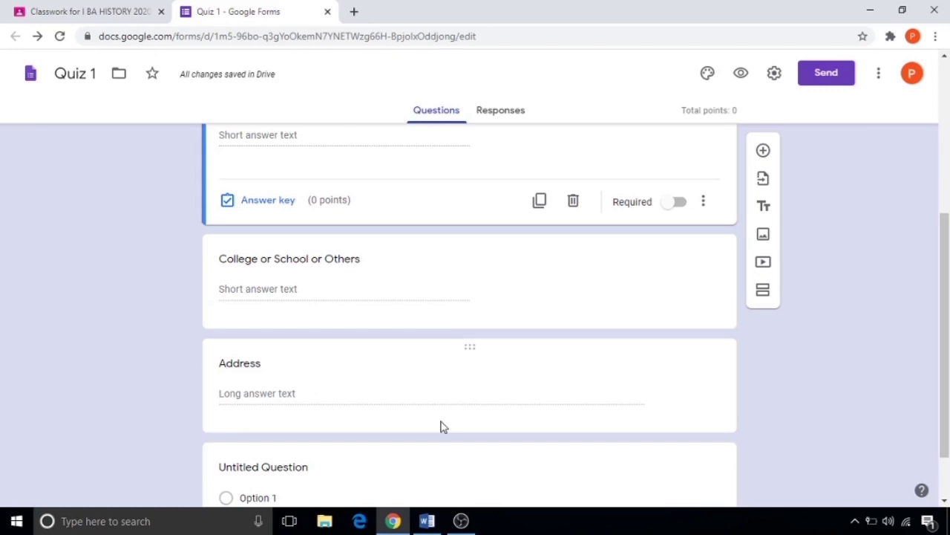
Step: Title the untitled question "1. Which color remains at the top while hoisting the National Flag?" and make it a short-answer question
{"action": "scroll", "coordinate": [371, 412], "scroll_direction": "down", "scroll_amount": 1}
{"action": "left_click", "coordinate": [307, 399]}
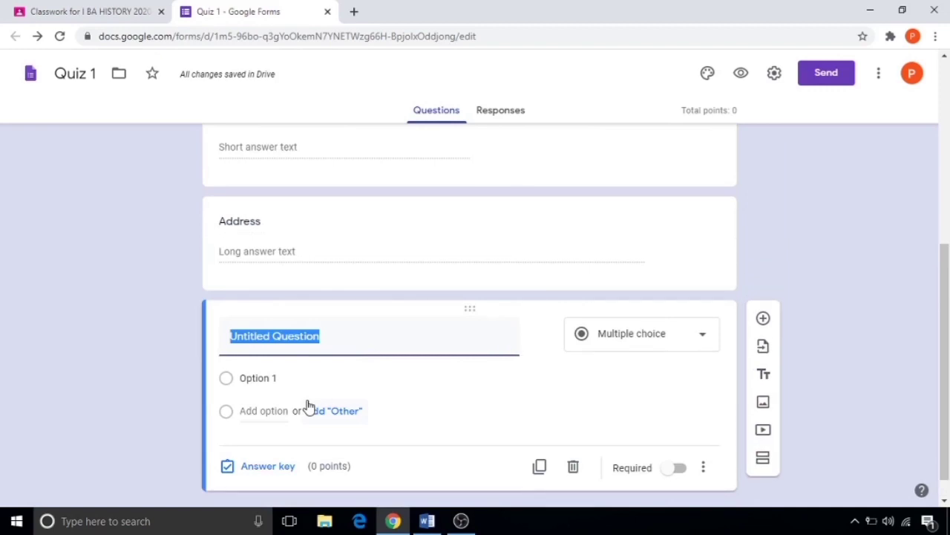
{"action": "type", "text": "1"}
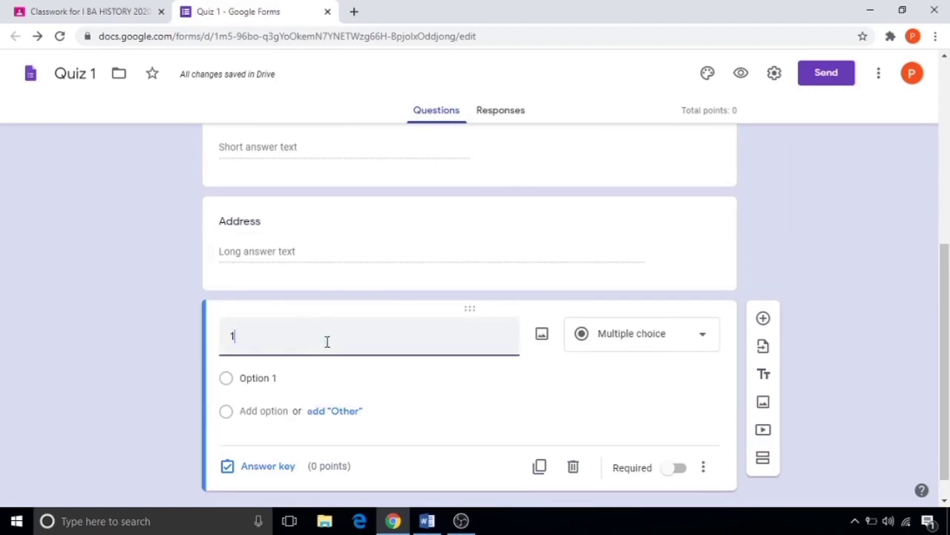
{"action": "type", "text": ". Which color remains at the top while hoisting the National Flag?"}
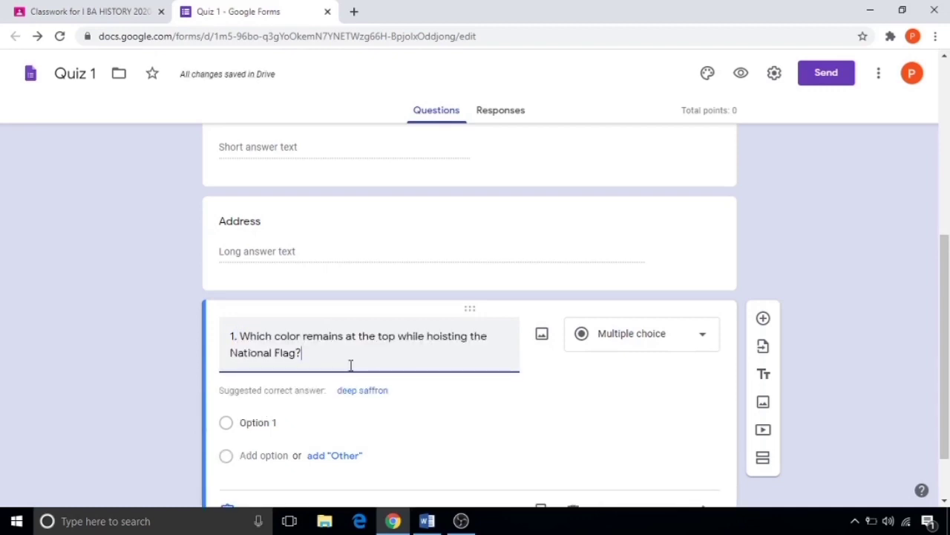
{"action": "left_click", "coordinate": [703, 344]}
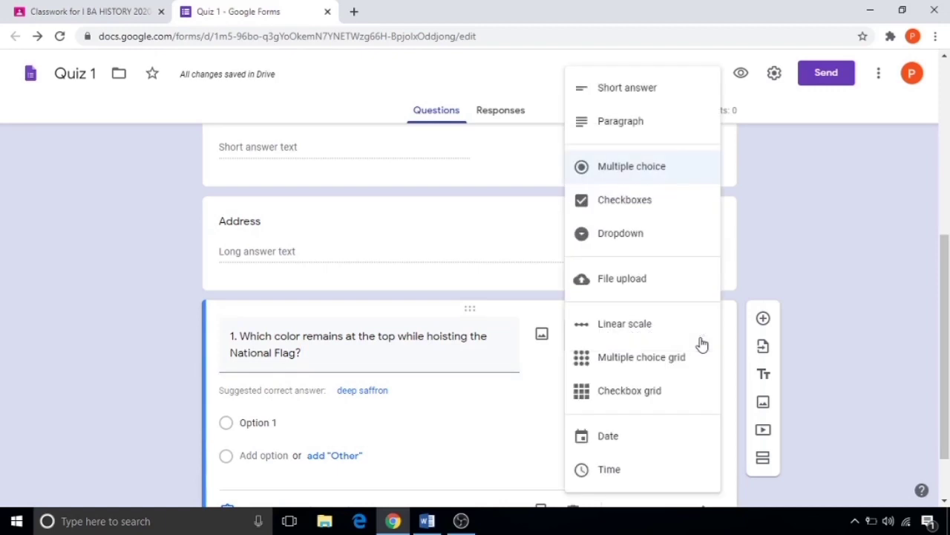
{"action": "left_click", "coordinate": [657, 98]}
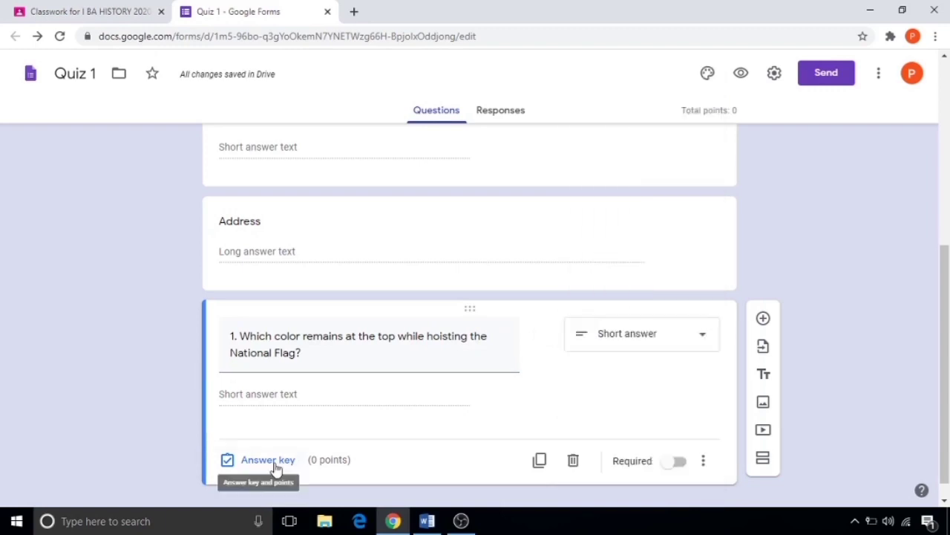
Step: Set the flag colour question's answer key to 3 points with "SAFFRON" as correct answer and all other answers marked incorrect
{"action": "left_click", "coordinate": [275, 468]}
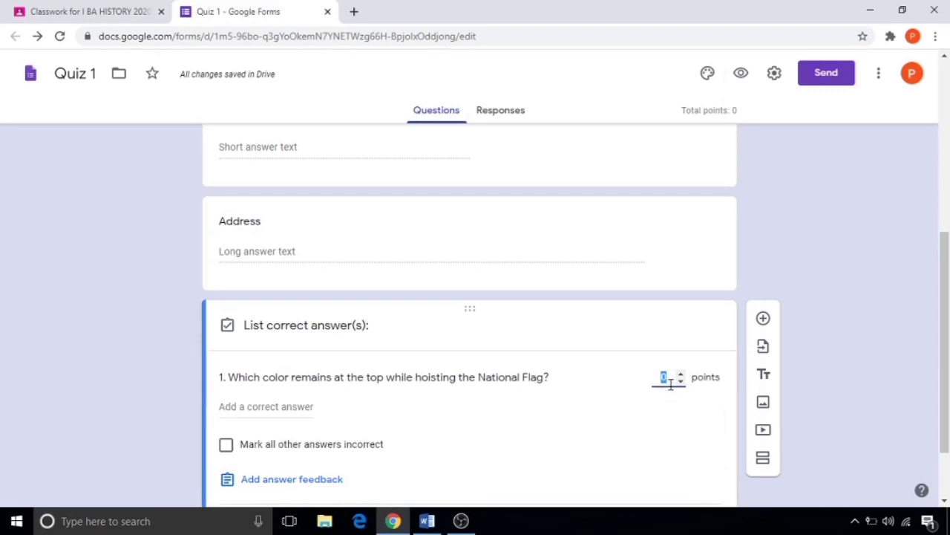
{"action": "type", "text": "3"}
{"action": "left_click", "coordinate": [300, 408]}
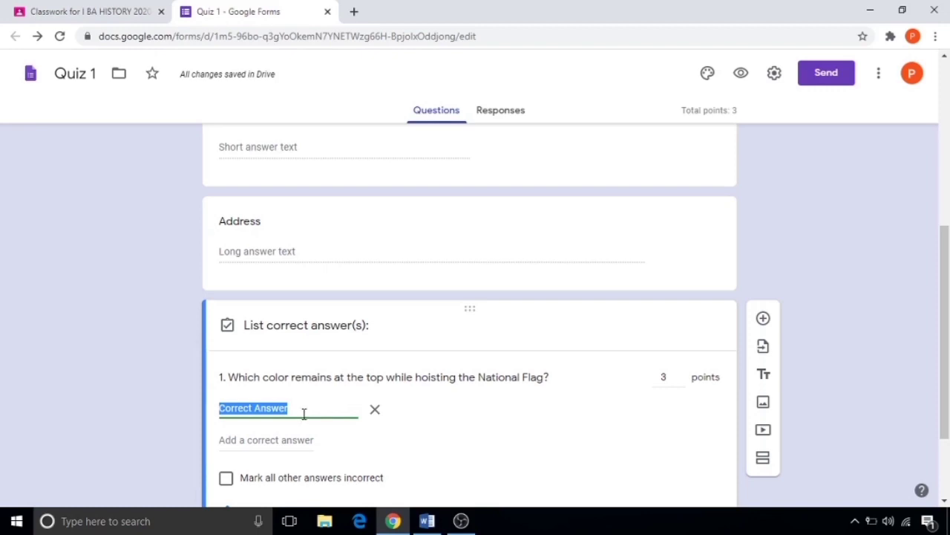
{"action": "type", "text": "SAFFRON"}
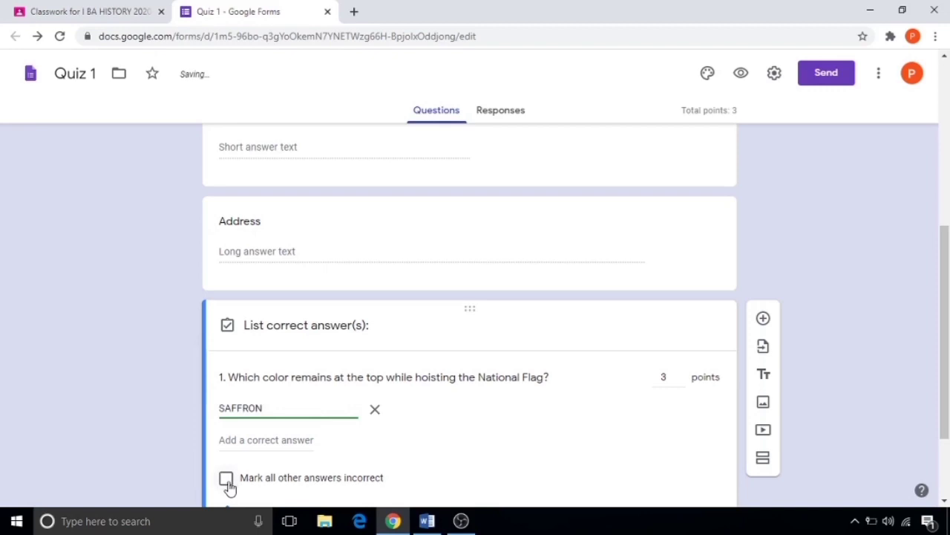
{"action": "left_click", "coordinate": [228, 480]}
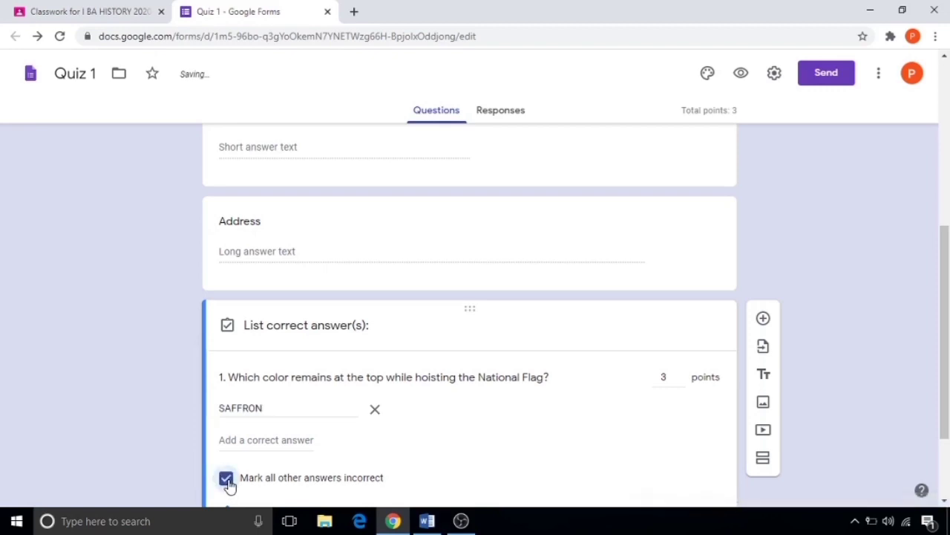
Step: Add "saffron" and "Saffron" as further correct answers to the flag colour question and finish its answer key
{"action": "double_click", "coordinate": [276, 409]}
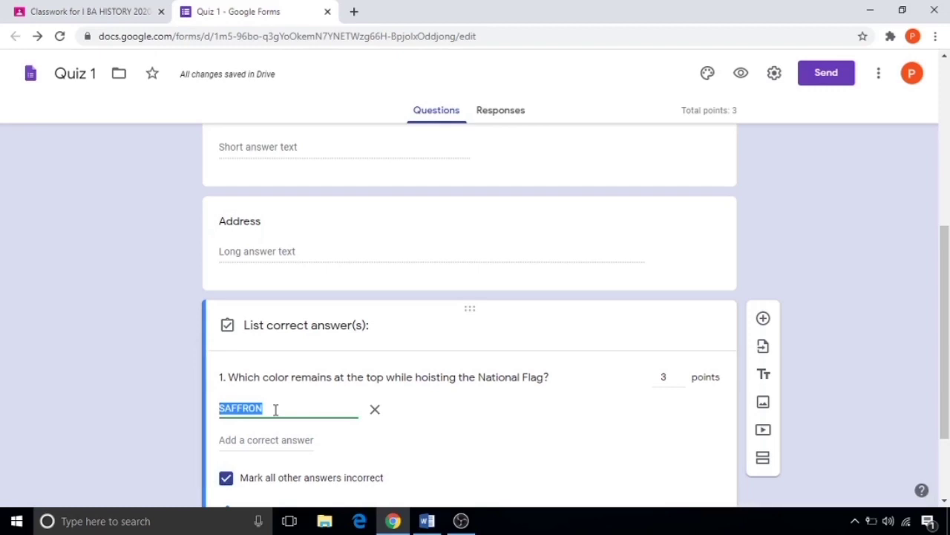
{"action": "left_click", "coordinate": [280, 406]}
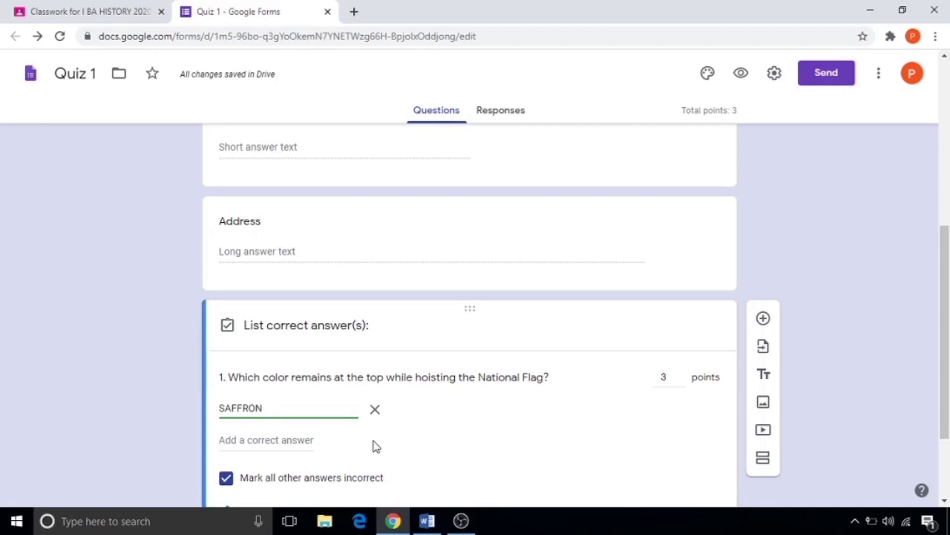
{"action": "left_click", "coordinate": [312, 444]}
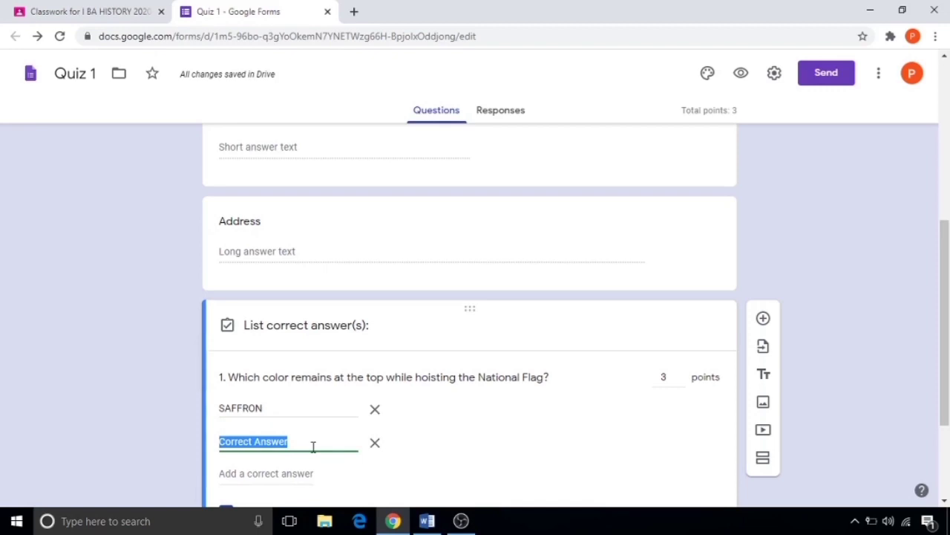
{"action": "type", "text": "saffron"}
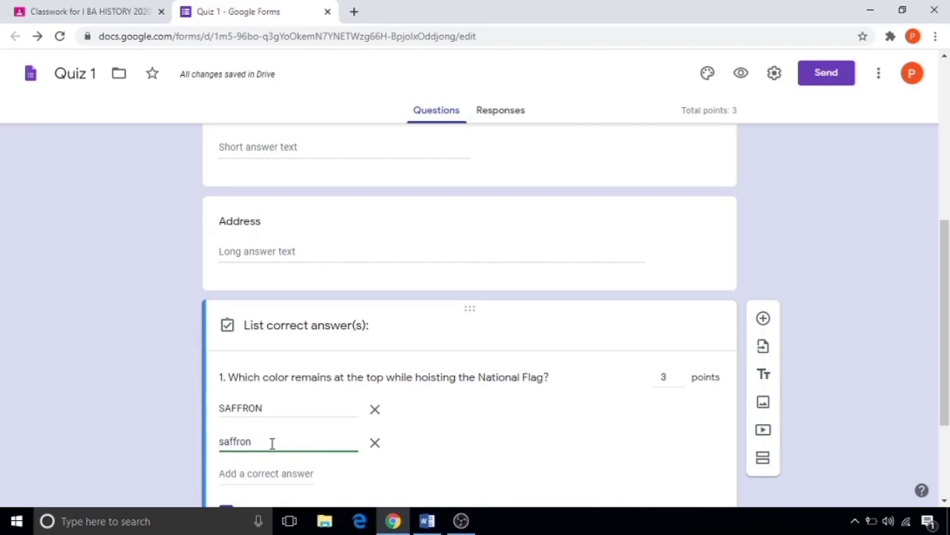
{"action": "left_click", "coordinate": [296, 472]}
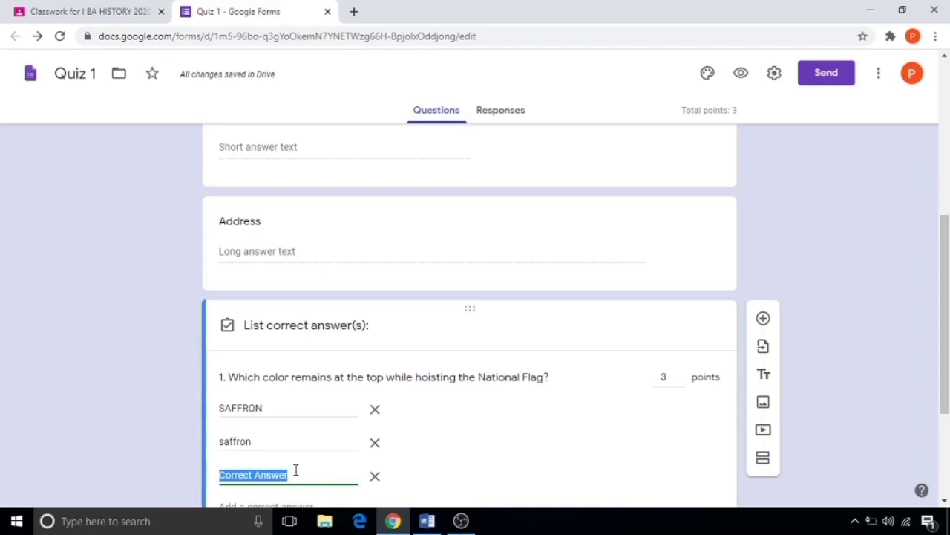
{"action": "type", "text": "Saffron"}
{"action": "scroll", "coordinate": [520, 445], "scroll_direction": "down", "scroll_amount": 3}
{"action": "left_click", "coordinate": [693, 450]}
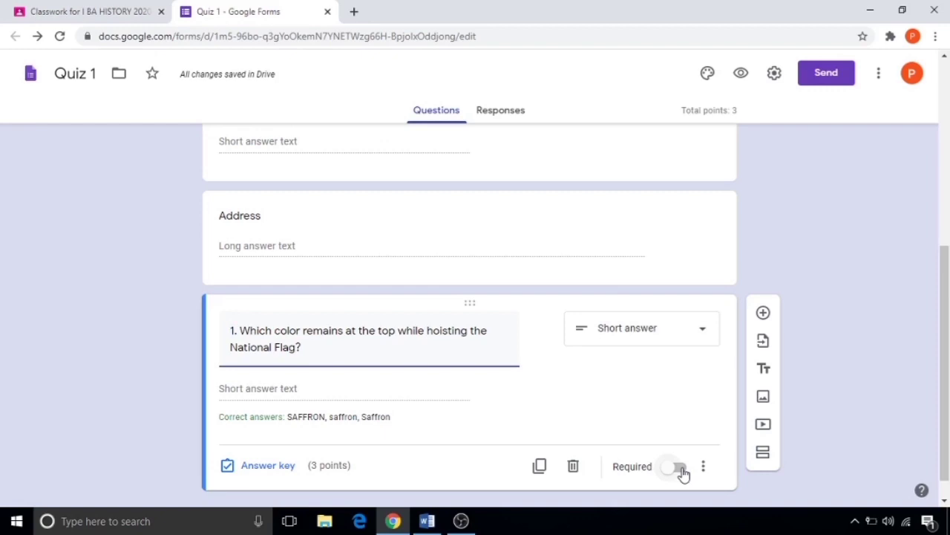
Step: Make the flag colour question and the respondent detail questions, such as Full Name and Address, required
{"action": "left_click", "coordinate": [679, 468]}
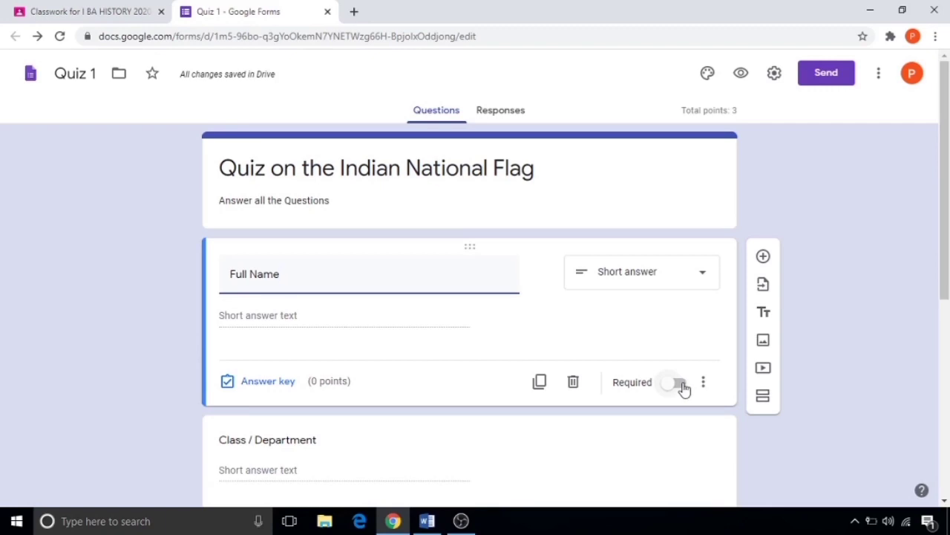
{"action": "left_click", "coordinate": [679, 384]}
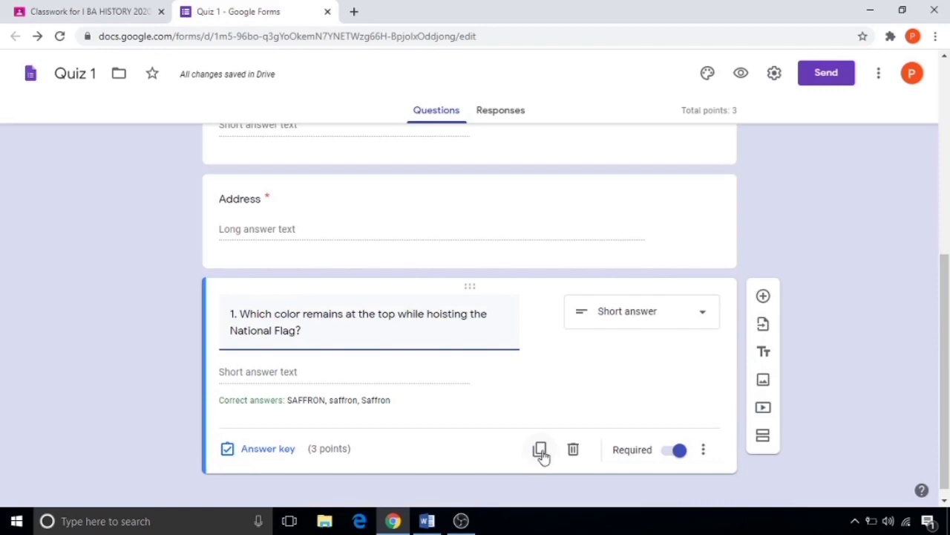
Step: Duplicate the flag colour question and delete the copy
{"action": "left_click", "coordinate": [540, 450]}
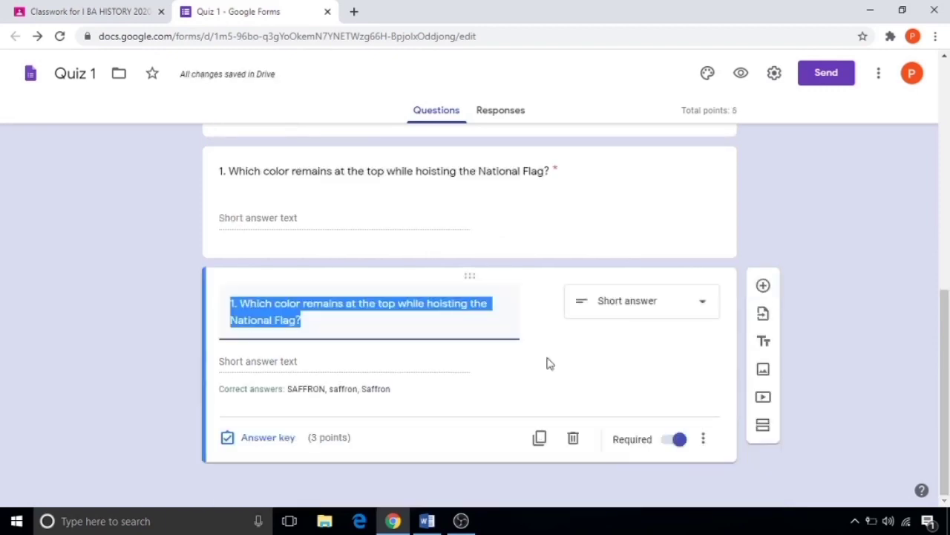
{"action": "left_click", "coordinate": [576, 446]}
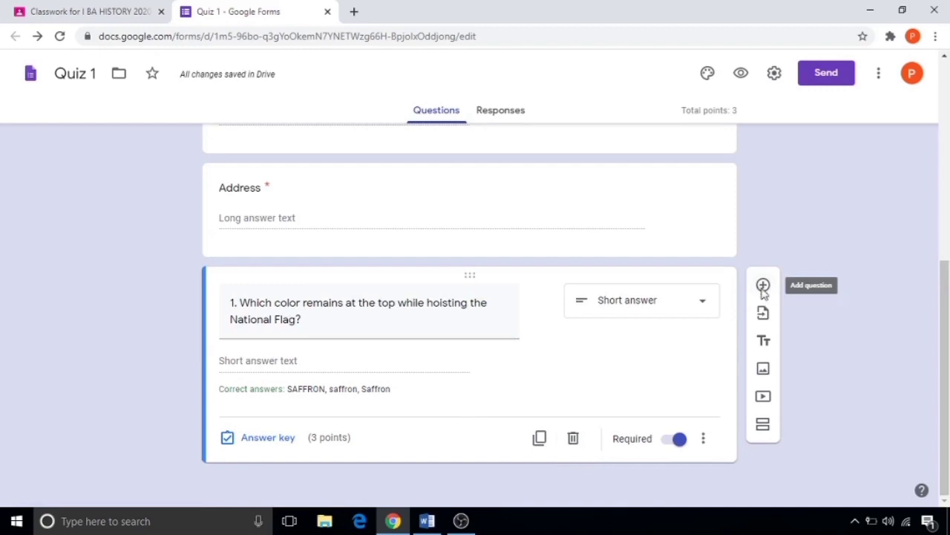
Step: Add a required Checkboxes question titled "2. Select the correct option for the most famous person in the given picture"
{"action": "left_click", "coordinate": [763, 288]}
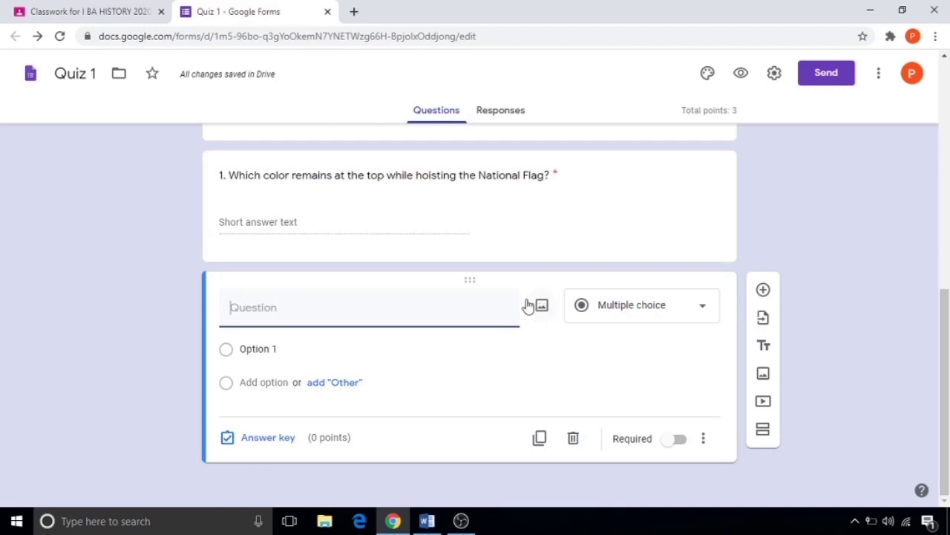
{"action": "left_click", "coordinate": [703, 441]}
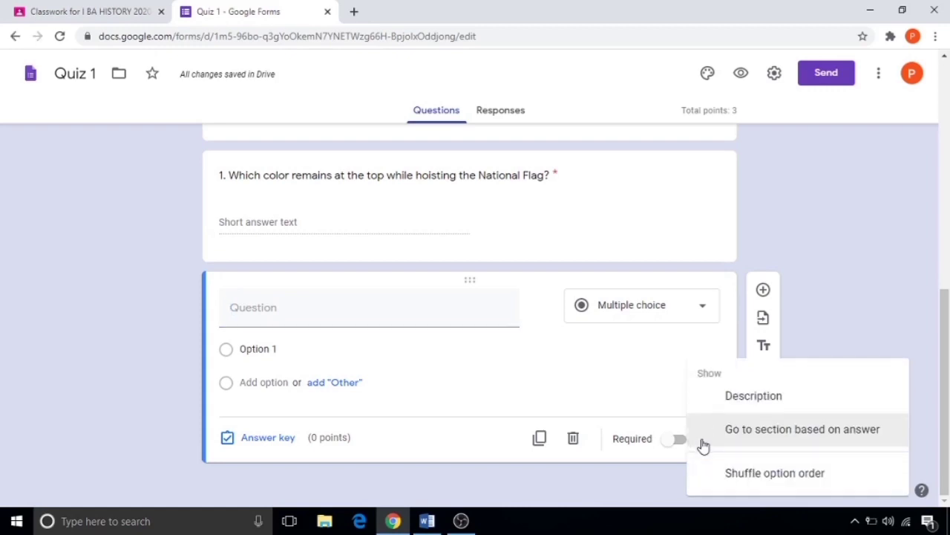
{"action": "left_click", "coordinate": [704, 312]}
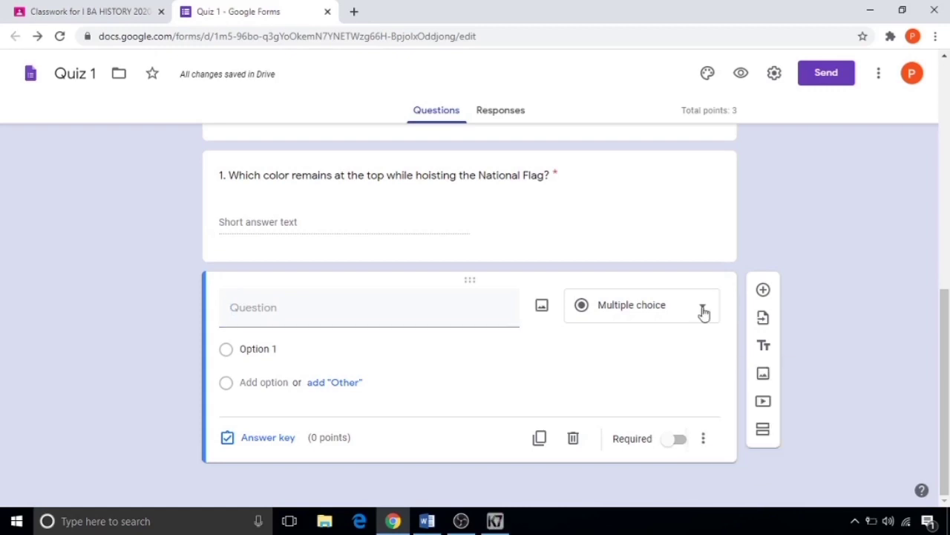
{"action": "left_click", "coordinate": [703, 310]}
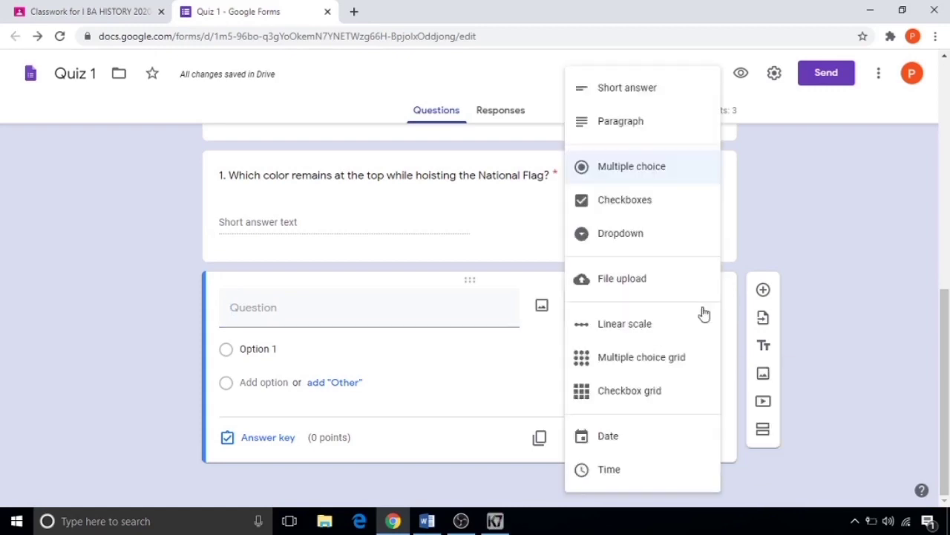
{"action": "left_click", "coordinate": [648, 213]}
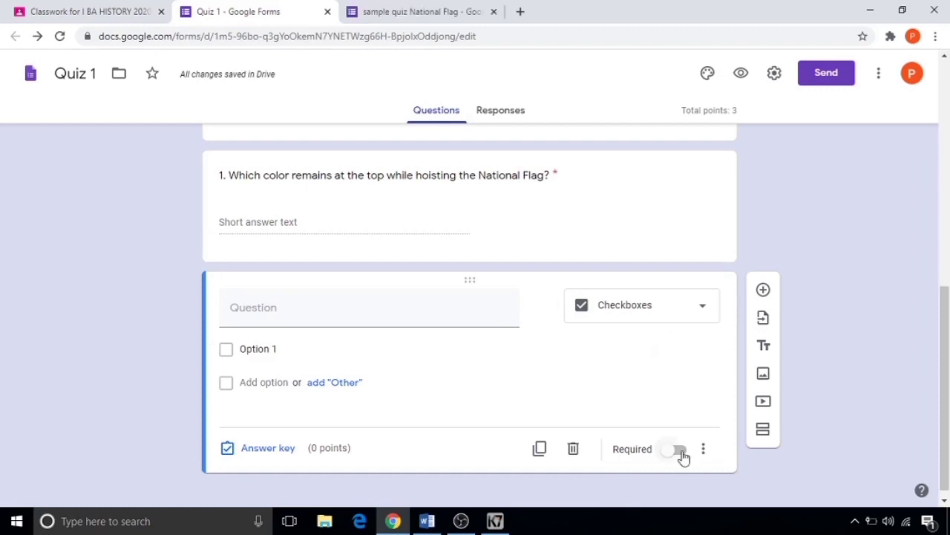
{"action": "left_click", "coordinate": [681, 452]}
{"action": "left_click", "coordinate": [268, 312]}
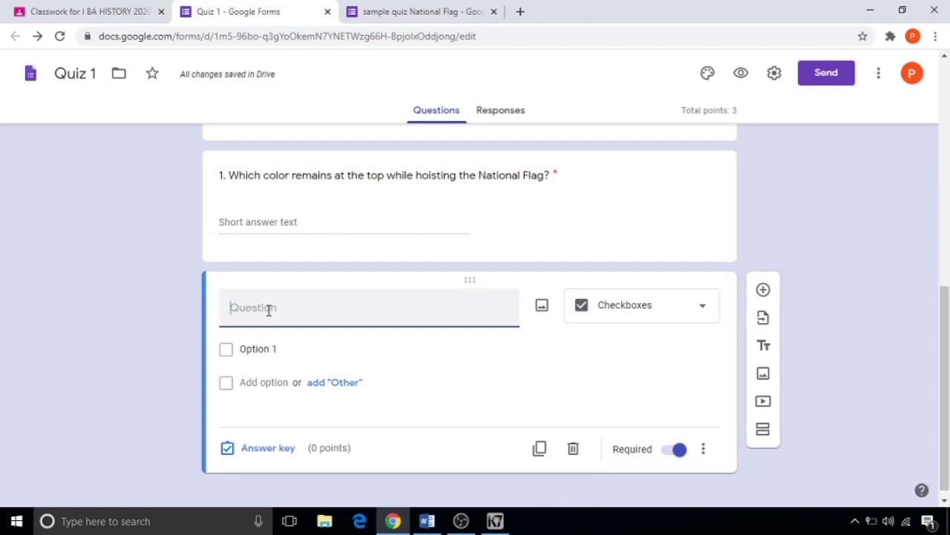
{"action": "type", "text": "2. Select the correct option for the most famous person in the given picture"}
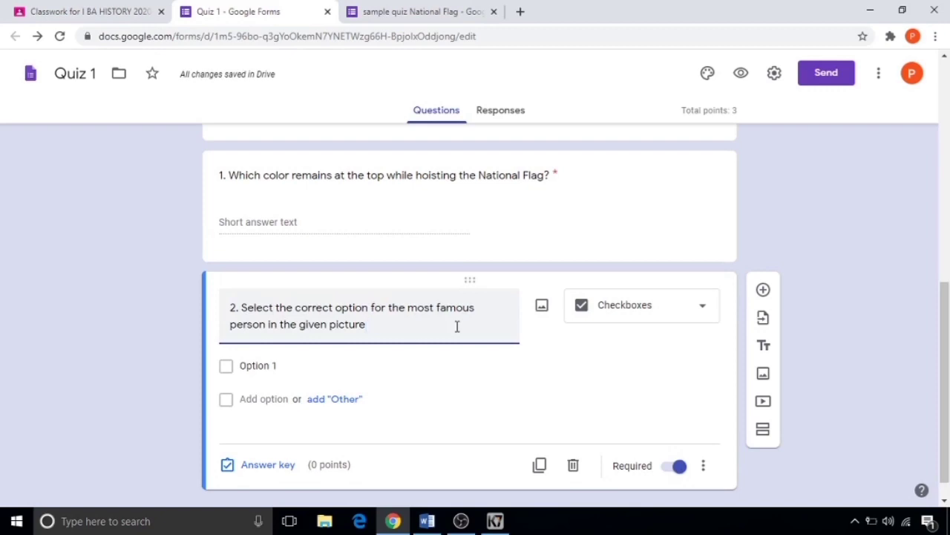
Step: Insert a Google image search picture of "usain bolt" in a yellow jacket with a medal into question 2
{"action": "left_click", "coordinate": [542, 309]}
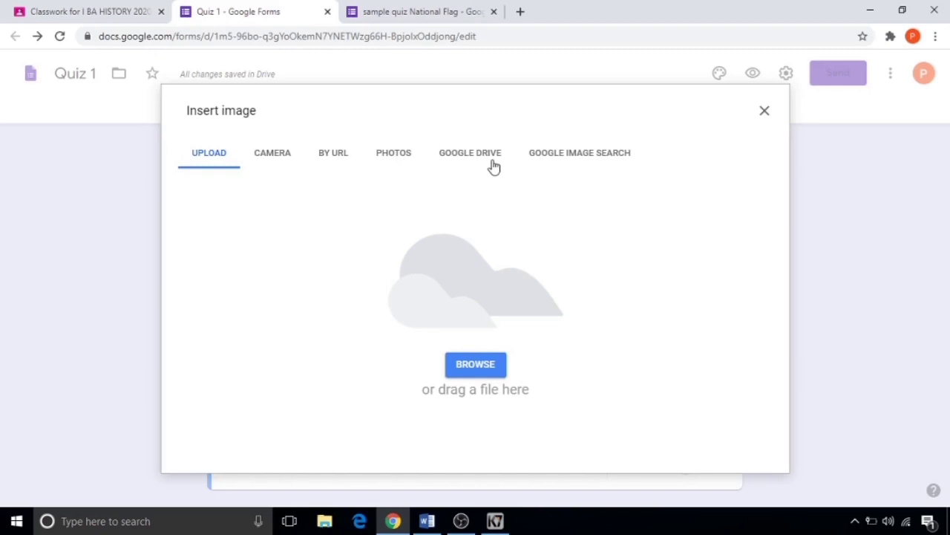
{"action": "left_click", "coordinate": [588, 154]}
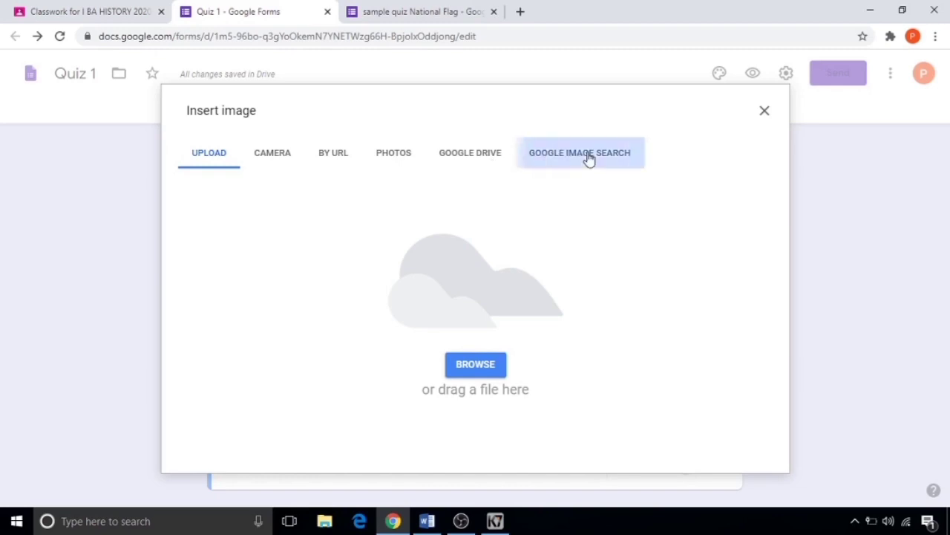
{"action": "type", "text": "Usain"}
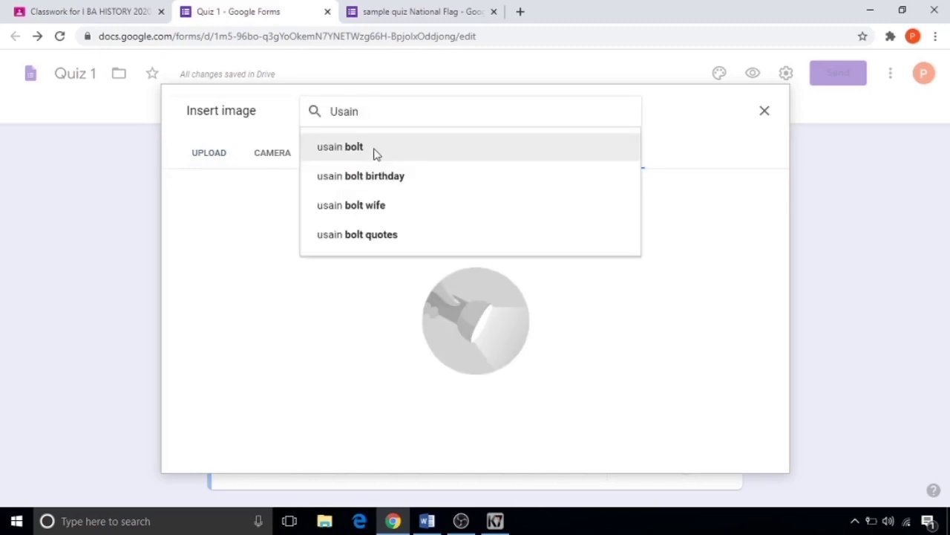
{"action": "left_click", "coordinate": [377, 152]}
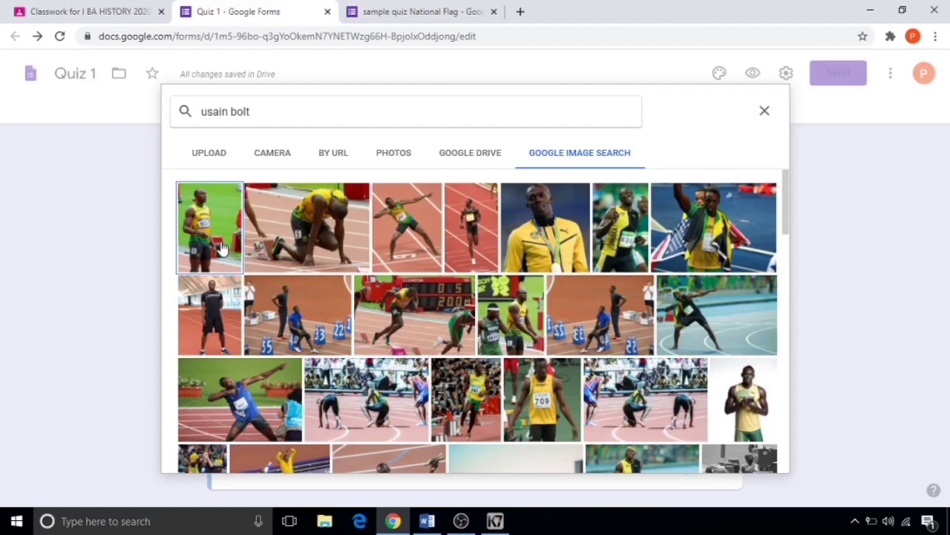
{"action": "left_click", "coordinate": [227, 249]}
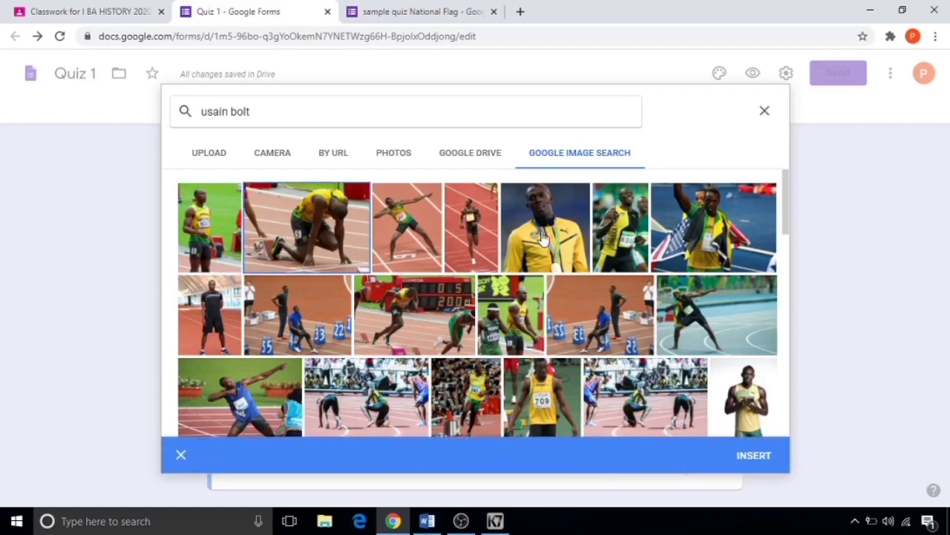
{"action": "left_click", "coordinate": [518, 241]}
{"action": "left_click", "coordinate": [751, 456]}
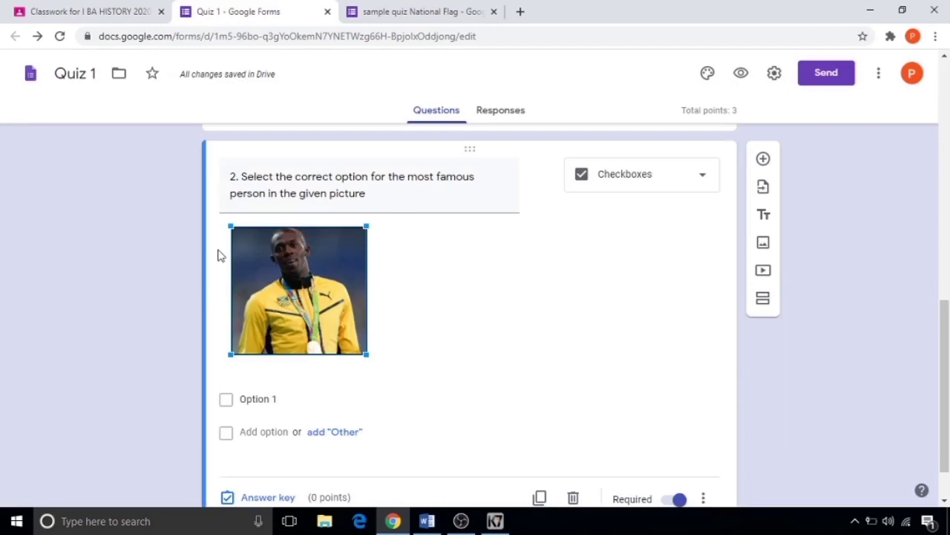
Step: Try center alignment on question 2's picture and set it back to left alignment
{"action": "left_click", "coordinate": [240, 238]}
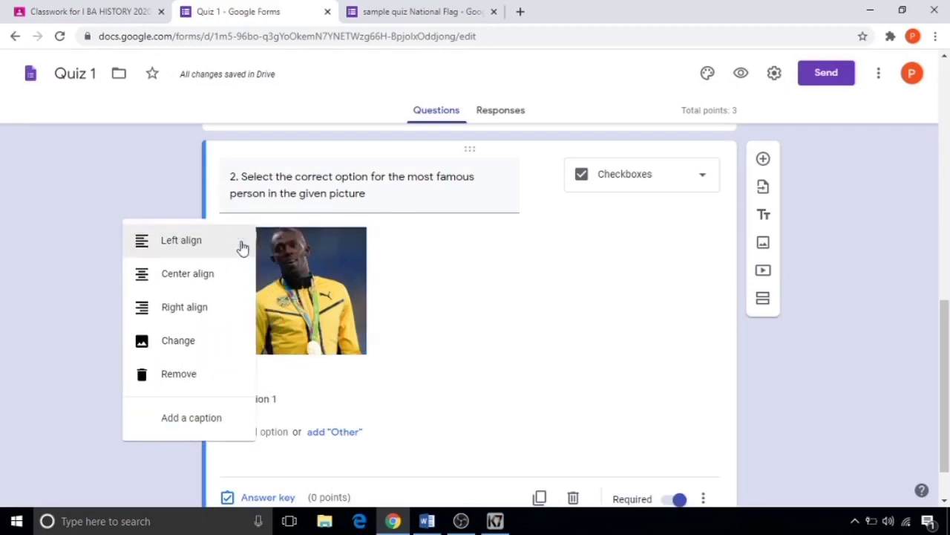
{"action": "left_click", "coordinate": [208, 275]}
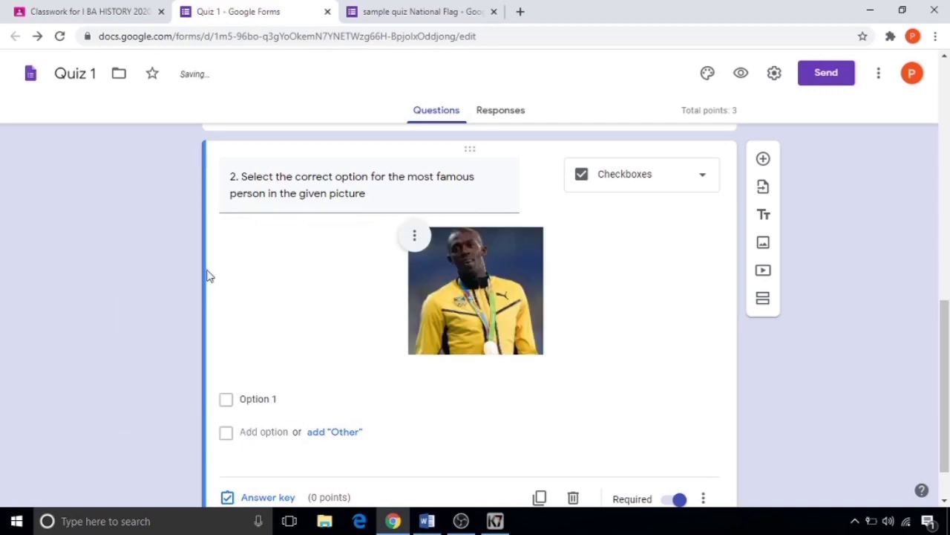
{"action": "left_click", "coordinate": [414, 235]}
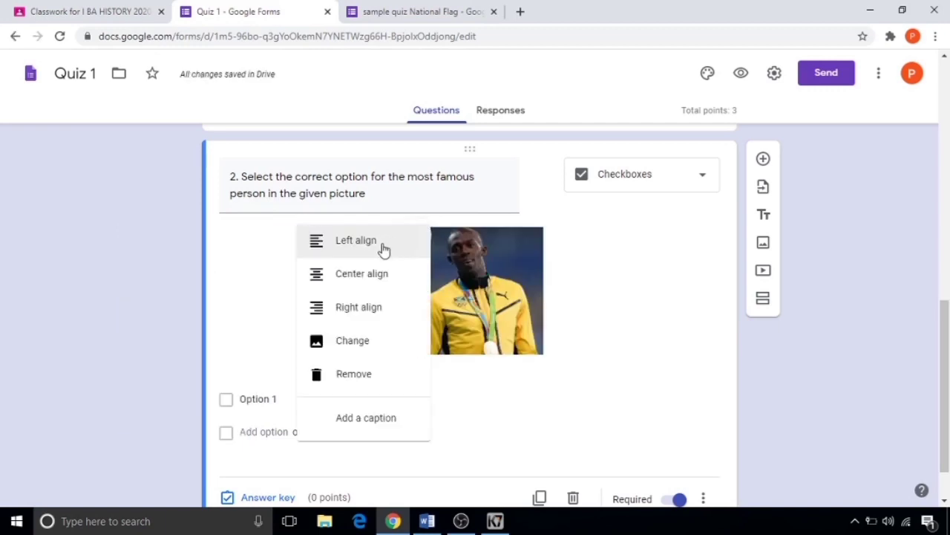
{"action": "left_click", "coordinate": [382, 244]}
Step: Add the caption "Usain Bolt" to question 2's picture
{"action": "left_click", "coordinate": [239, 236]}
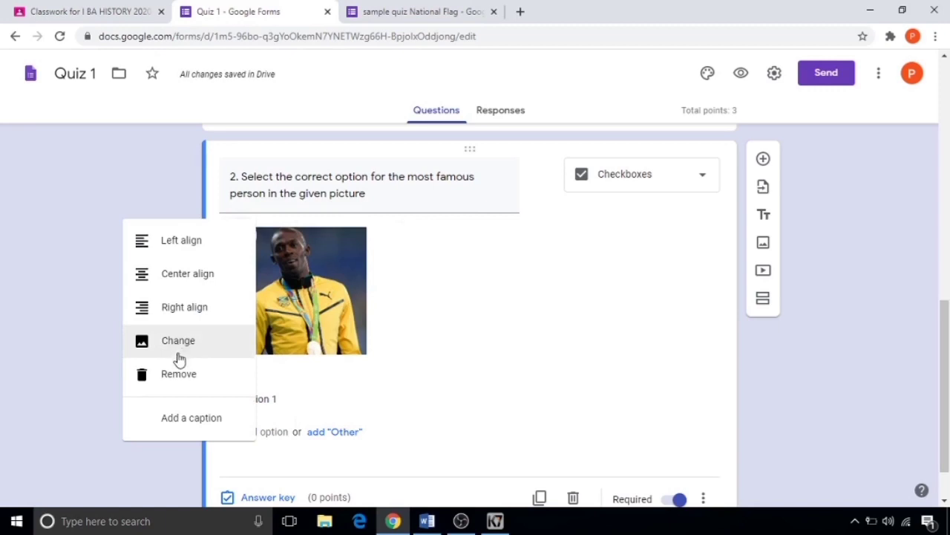
{"action": "left_click", "coordinate": [206, 421]}
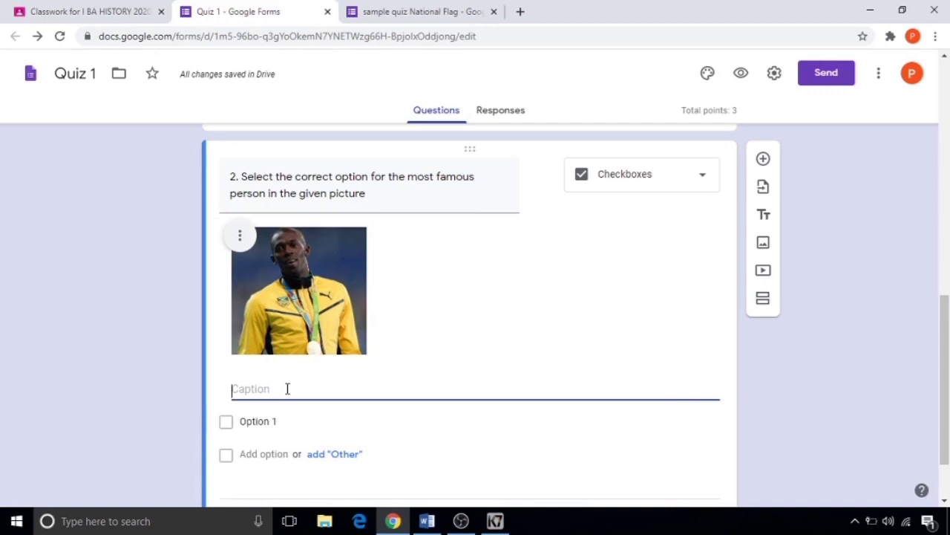
{"action": "type", "text": "Usain Bolt"}
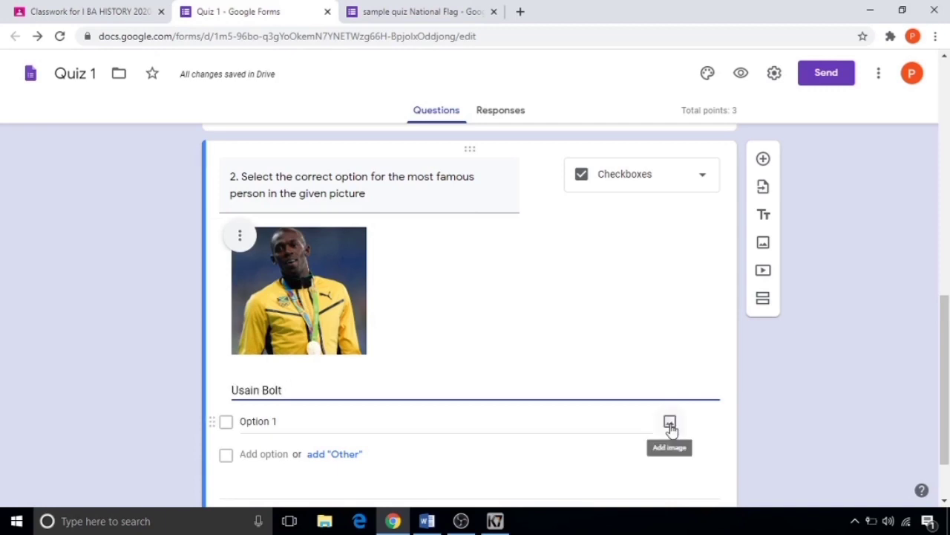
Step: Give question 2 four options with Google image search pictures of a running track, cricket, volleyball and football
{"action": "left_click", "coordinate": [670, 423]}
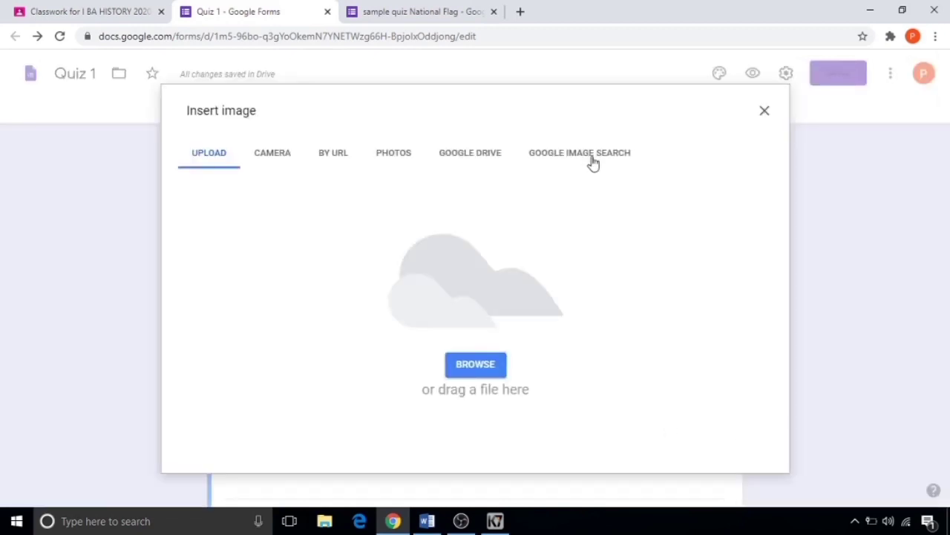
{"action": "left_click", "coordinate": [593, 156]}
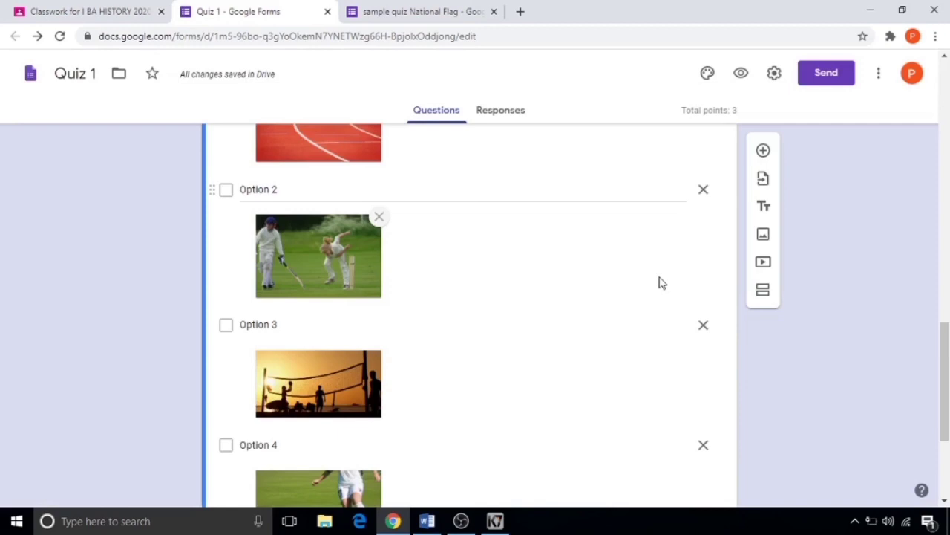
Step: Change question 2's type to Multiple choice
{"action": "scroll", "coordinate": [432, 240], "scroll_direction": "up", "scroll_amount": 5}
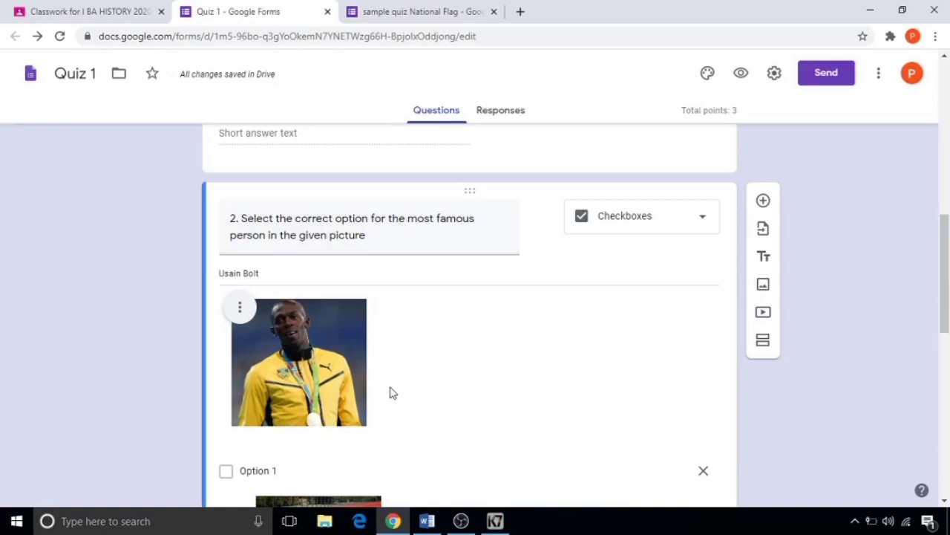
{"action": "scroll", "coordinate": [389, 394], "scroll_direction": "down", "scroll_amount": 3}
{"action": "scroll", "coordinate": [388, 397], "scroll_direction": "up", "scroll_amount": 5}
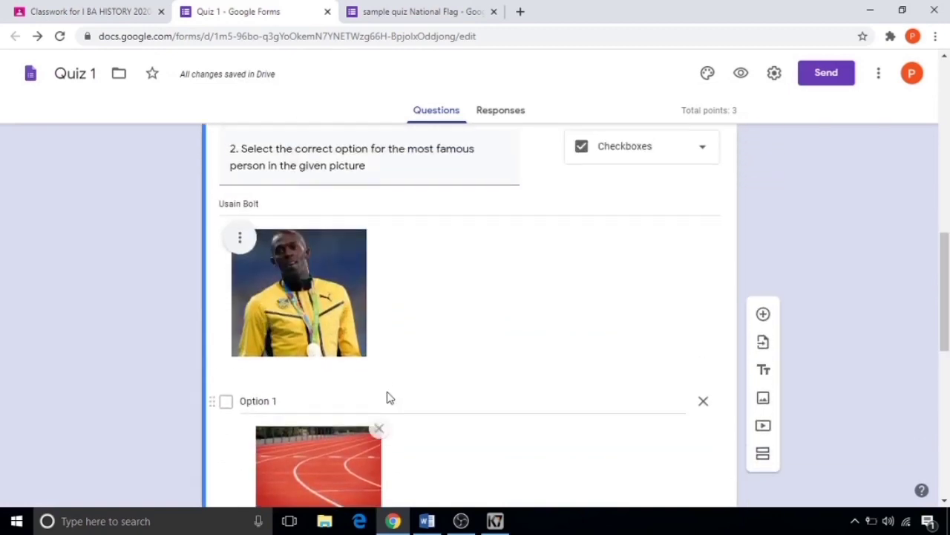
{"action": "left_click", "coordinate": [702, 291]}
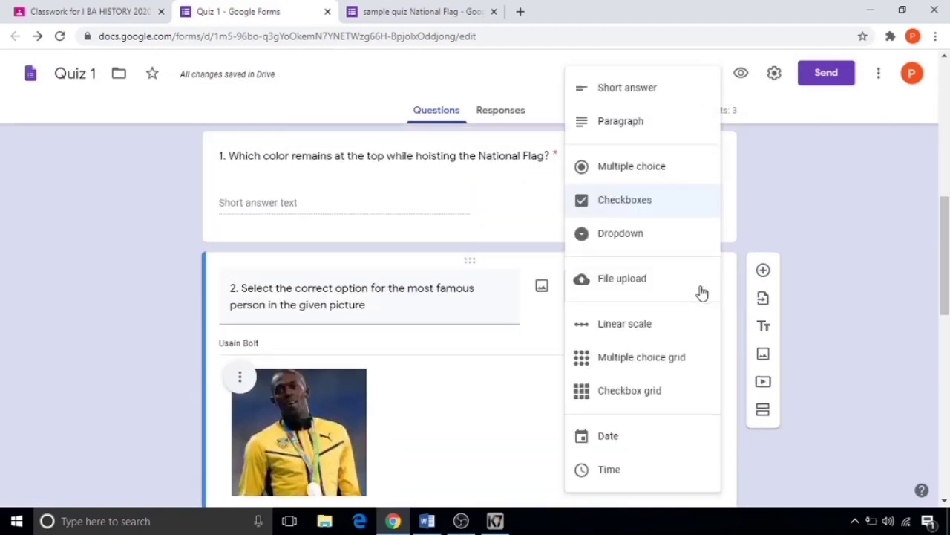
{"action": "left_click", "coordinate": [653, 174]}
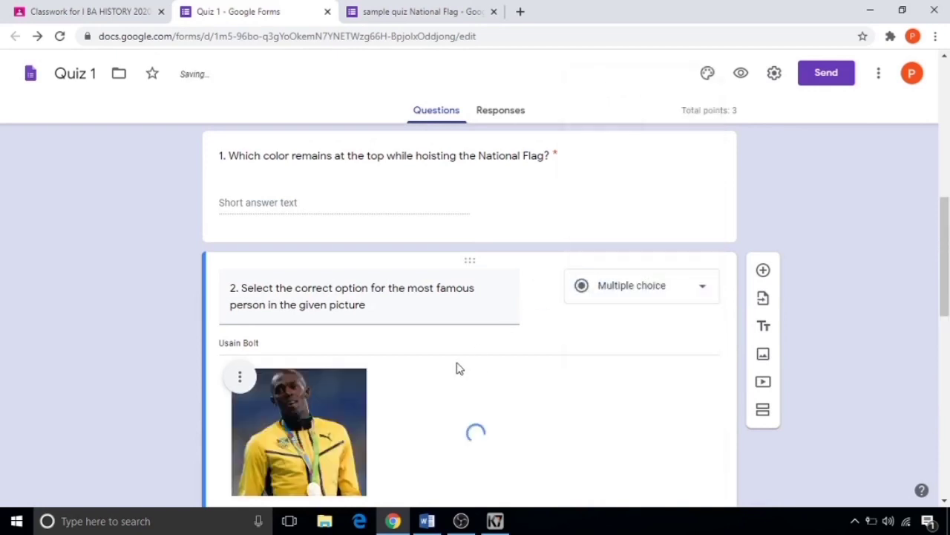
Step: Set question 2's answer key to 5 points with the running track, Option 1, as the correct answer
{"action": "scroll", "coordinate": [371, 408], "scroll_direction": "down", "scroll_amount": 5}
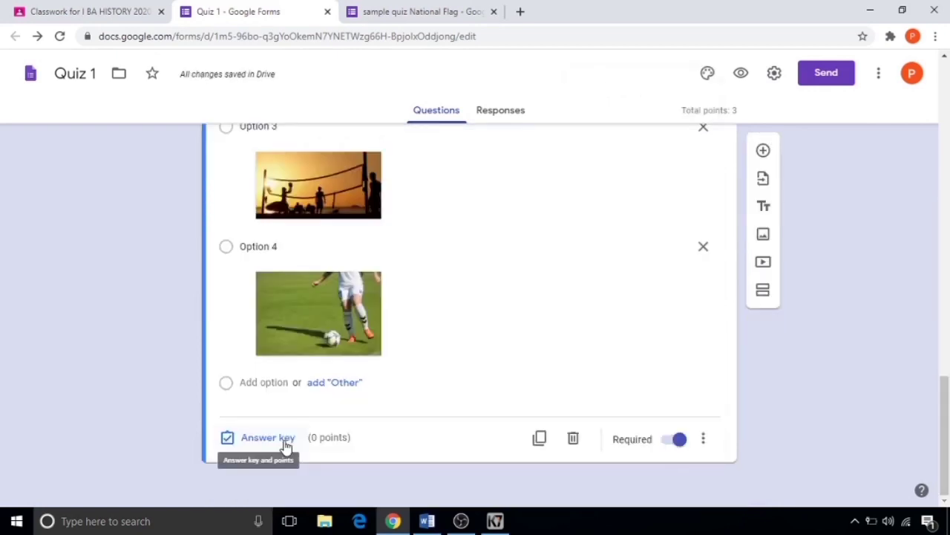
{"action": "left_click", "coordinate": [267, 437]}
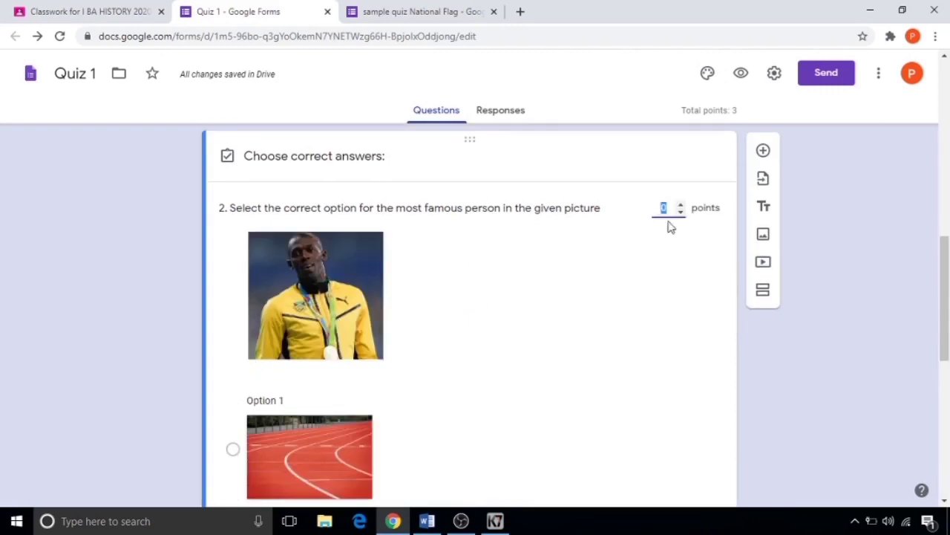
{"action": "type", "text": "5"}
{"action": "scroll", "coordinate": [564, 373], "scroll_direction": "down", "scroll_amount": 1}
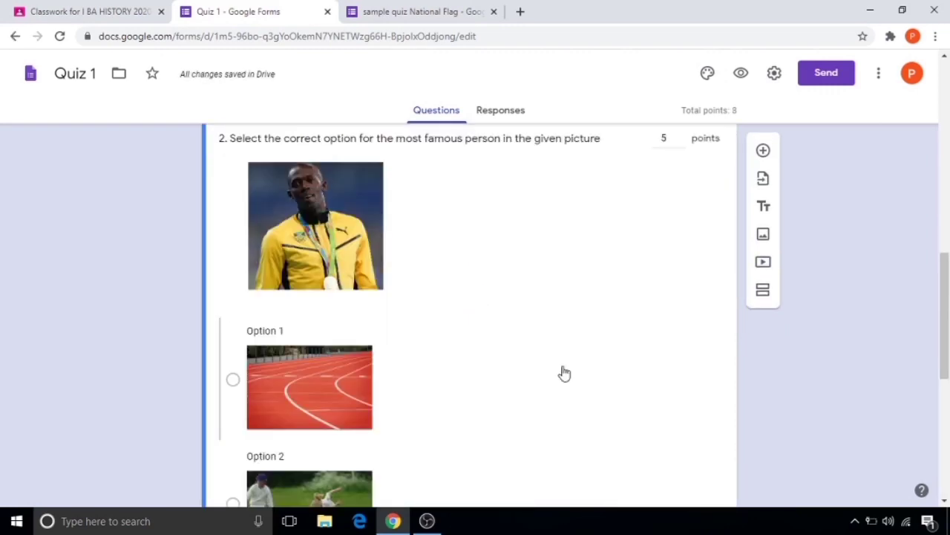
{"action": "left_click", "coordinate": [564, 373]}
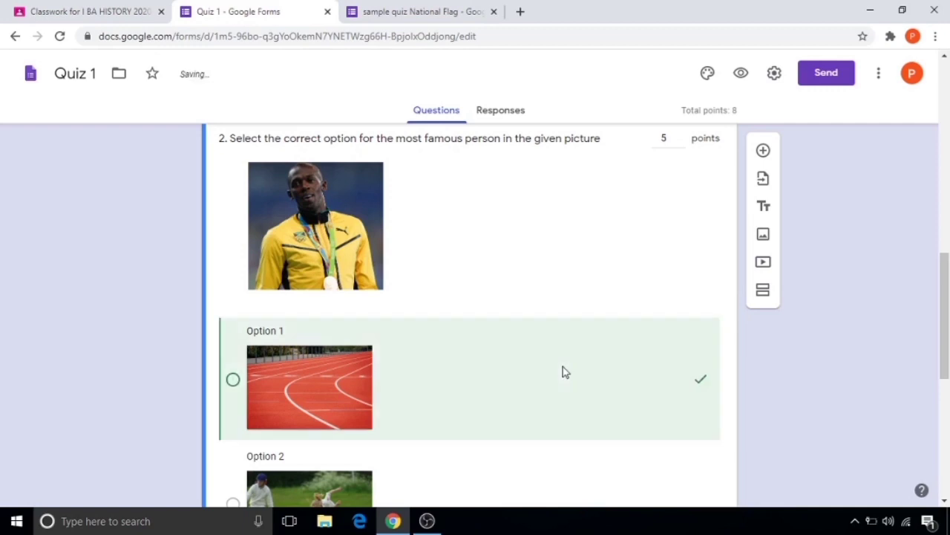
Step: Enter "prepare well and refer the video attached below" as question 2's feedback for incorrect answers
{"action": "scroll", "coordinate": [324, 400], "scroll_direction": "down", "scroll_amount": 6}
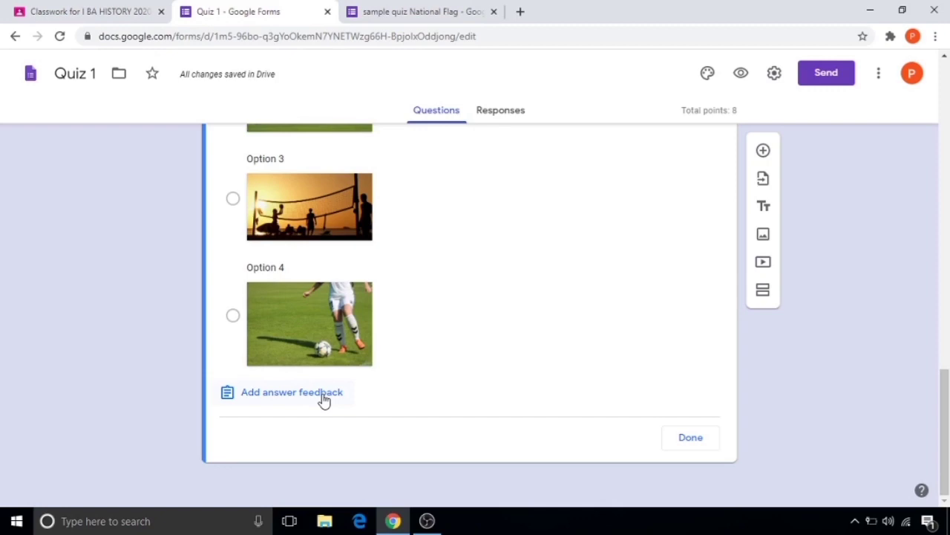
{"action": "left_click", "coordinate": [324, 398]}
{"action": "left_click", "coordinate": [346, 192]}
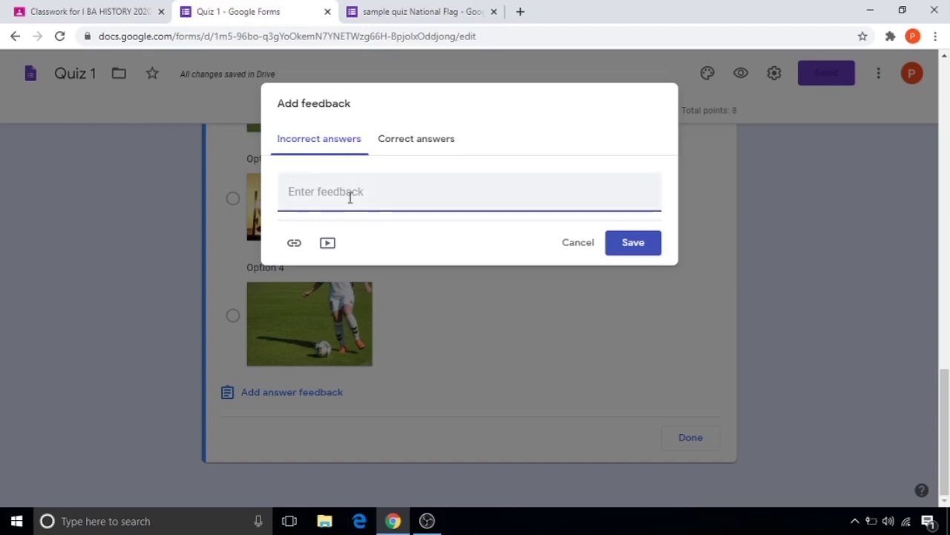
{"action": "type", "text": "prepare well and refer the video attached below"}
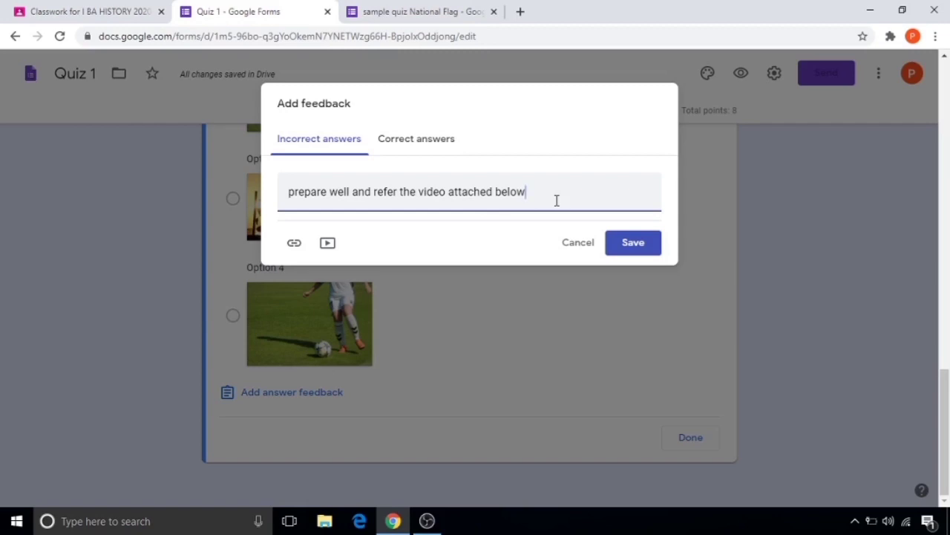
Step: Attach the YouTube video "Usain Bolt Wins Olympic 100m Gold | London 2012 Olympic Games" to question 2's feedback for incorrect answers
{"action": "left_click", "coordinate": [332, 251]}
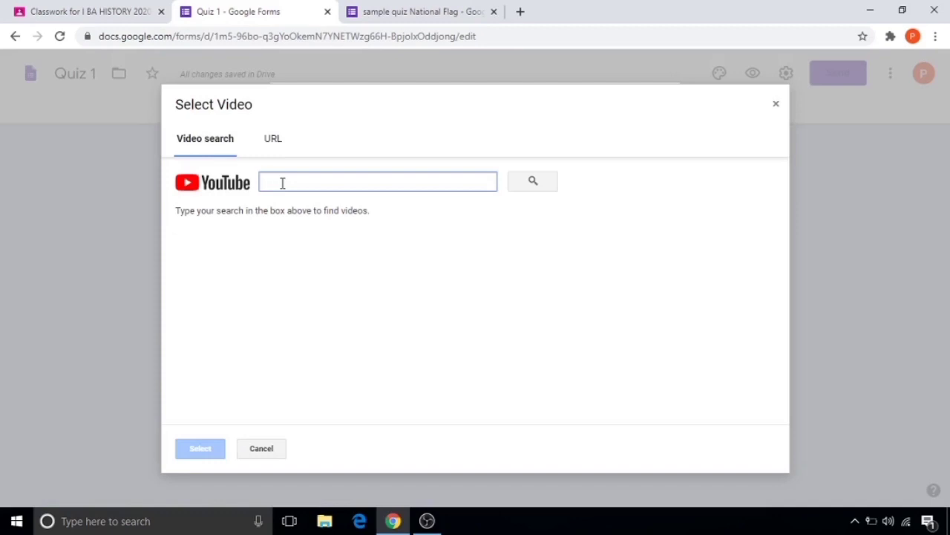
{"action": "type", "text": "usain bolt"}
{"action": "left_click", "coordinate": [522, 187]}
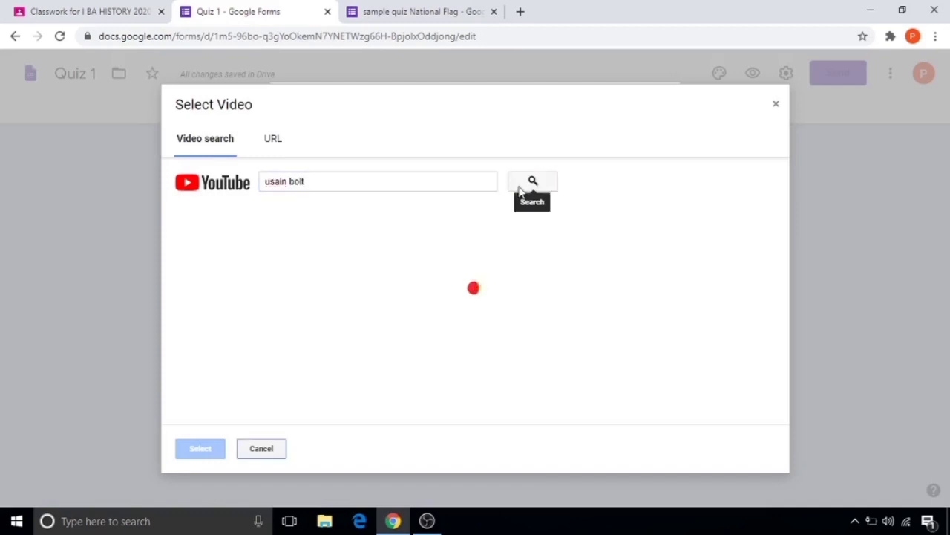
{"action": "left_click", "coordinate": [399, 318]}
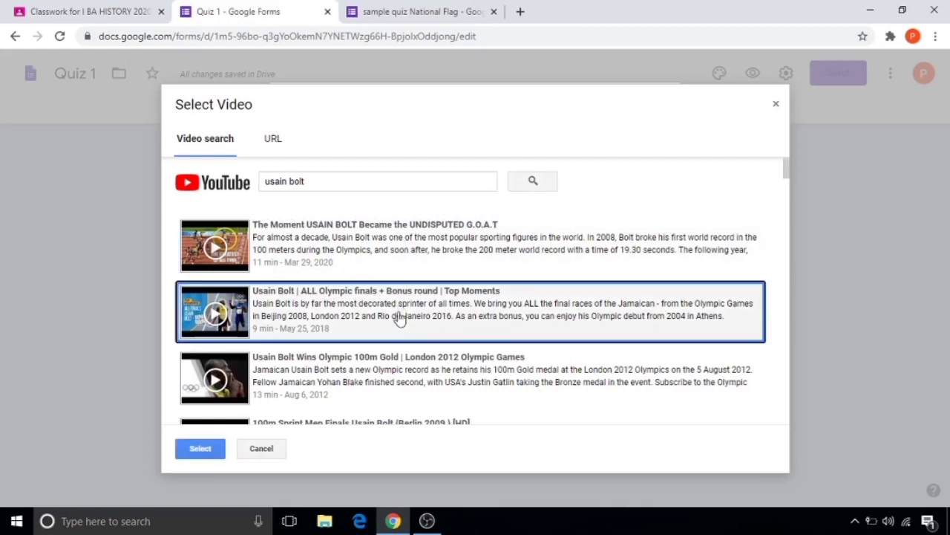
{"action": "left_click", "coordinate": [404, 374]}
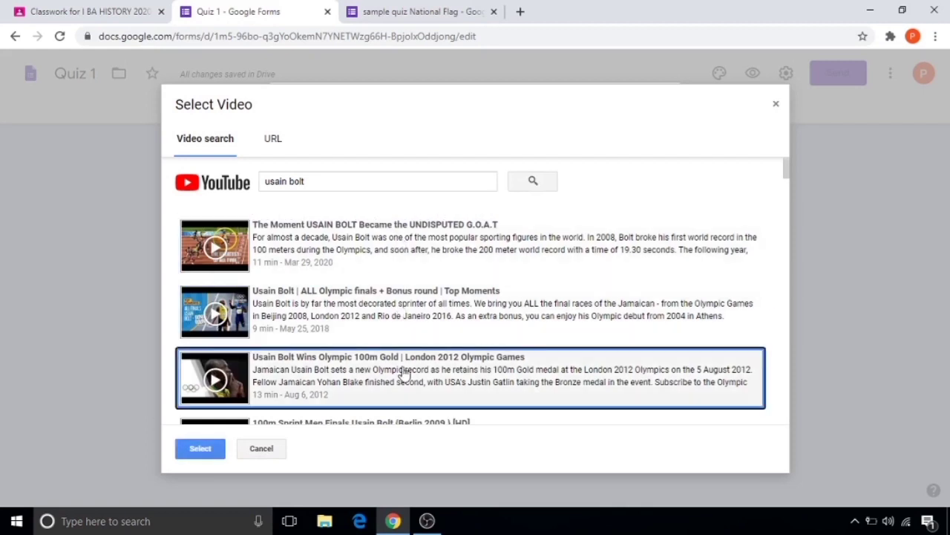
{"action": "left_click", "coordinate": [196, 454]}
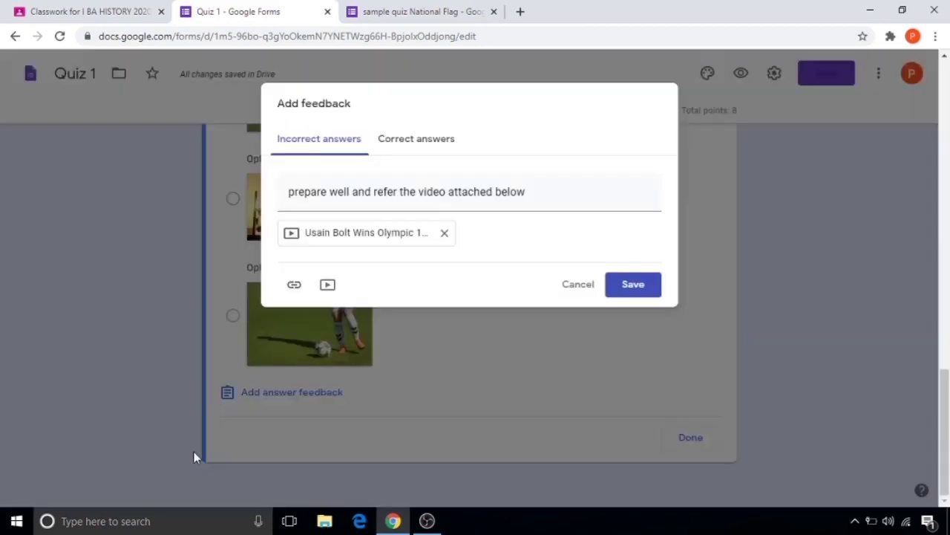
Step: Enter "Excellent" as question 2's feedback for correct answers, save the feedback and finish editing the answer key
{"action": "left_click", "coordinate": [407, 144]}
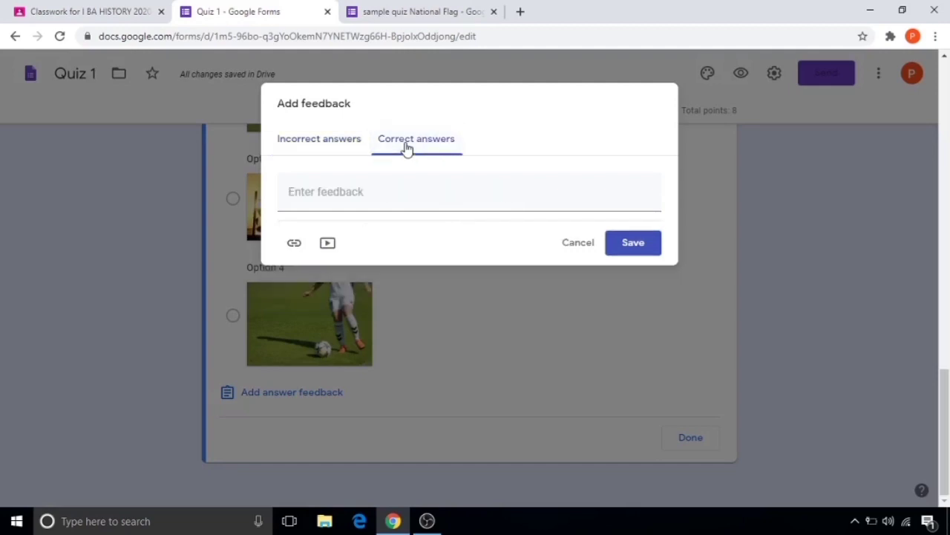
{"action": "type", "text": "Excellent"}
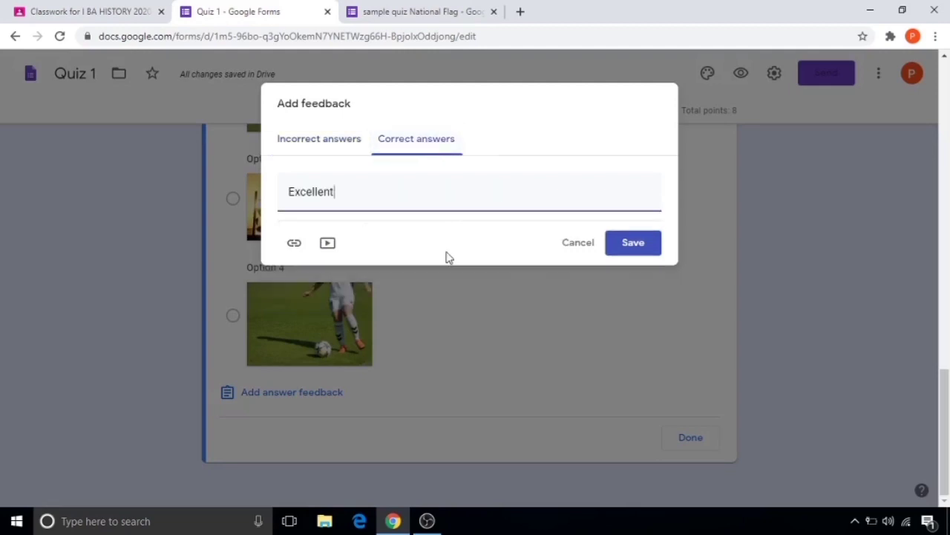
{"action": "left_click", "coordinate": [633, 243]}
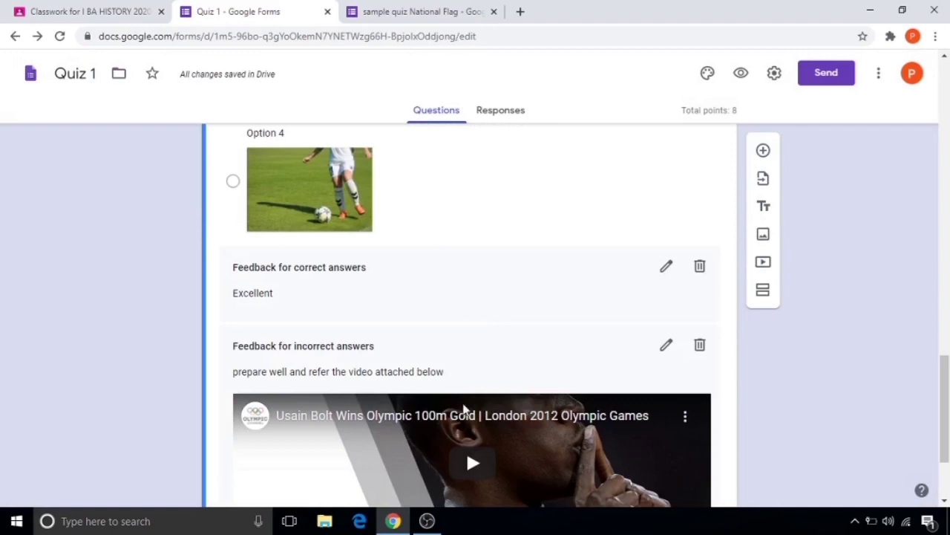
{"action": "scroll", "coordinate": [463, 408], "scroll_direction": "down", "scroll_amount": 2}
{"action": "left_click", "coordinate": [689, 446]}
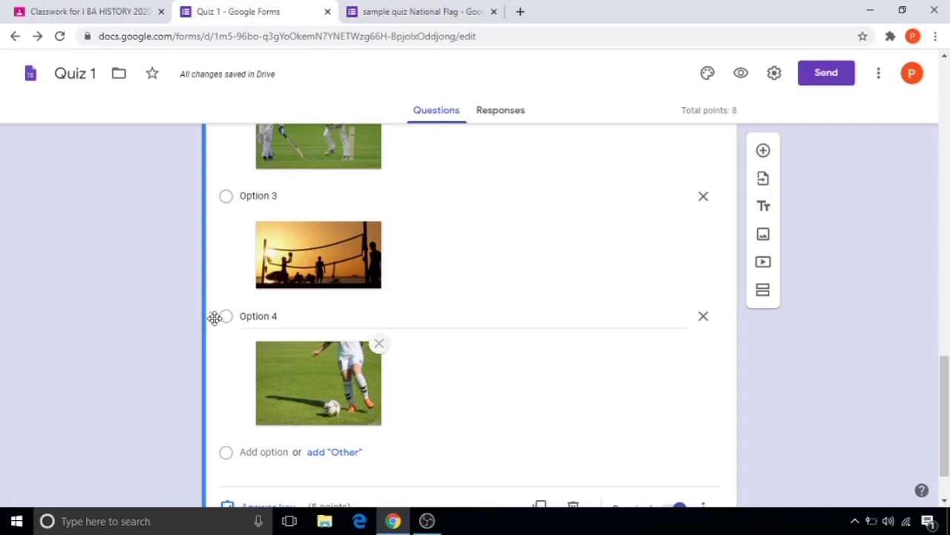
Step: Try reordering the form by moving question 2 up below the title card and back down under question 1
{"action": "left_click_drag", "start_coordinate": [214, 317], "coordinate": [230, 343]}
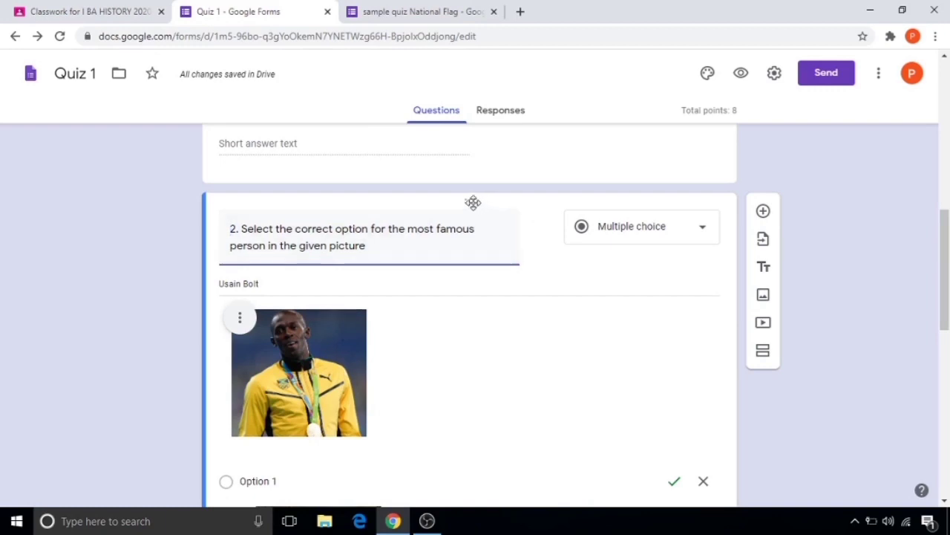
{"action": "left_click_drag", "start_coordinate": [473, 202], "coordinate": [479, 119]}
{"action": "scroll", "coordinate": [471, 225], "scroll_direction": "up", "scroll_amount": 2}
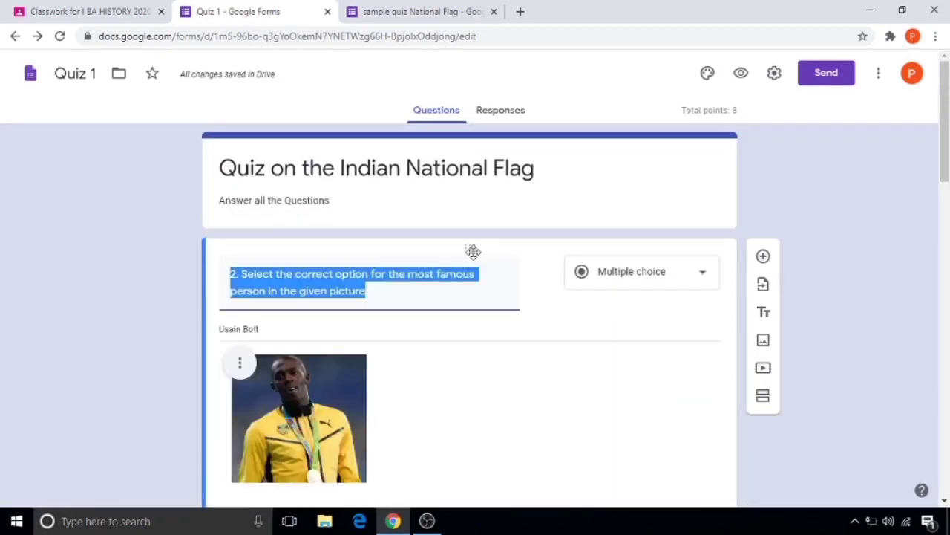
{"action": "left_click_drag", "start_coordinate": [473, 251], "coordinate": [488, 414]}
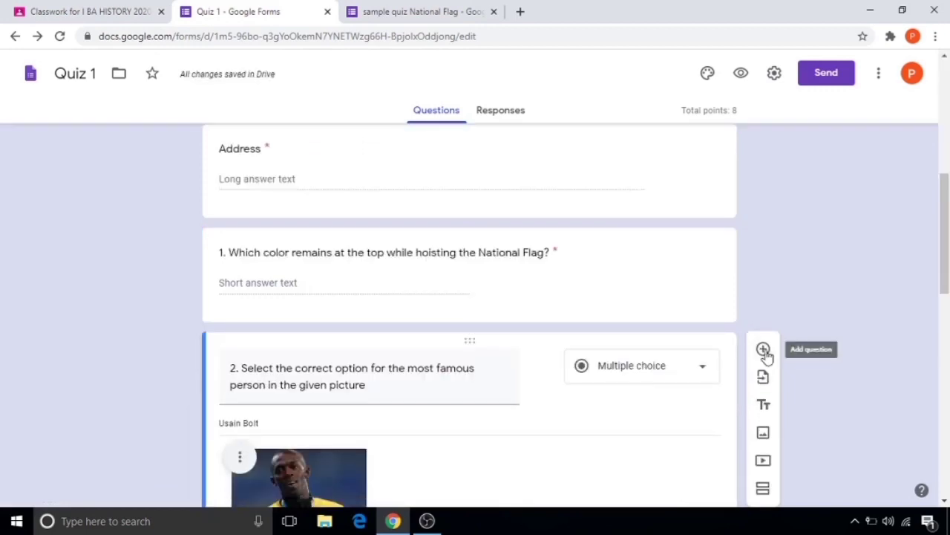
Step: Add the question "3. Capital of India" with options Delhi, Chennai, Kalkada and Mumbai, and change its type to Dropdown
{"action": "left_click", "coordinate": [764, 349]}
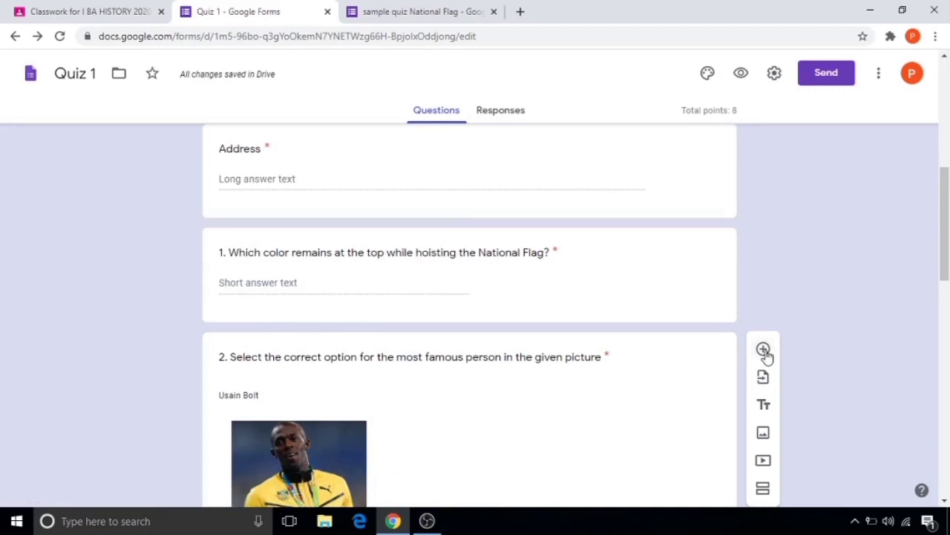
{"action": "left_click", "coordinate": [764, 349]}
{"action": "type", "text": "3."}
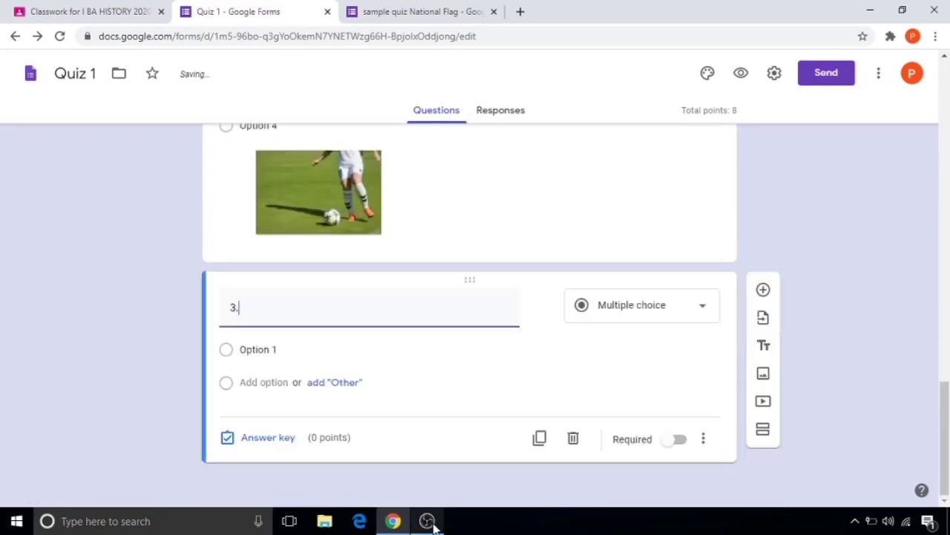
{"action": "left_click", "coordinate": [631, 304]}
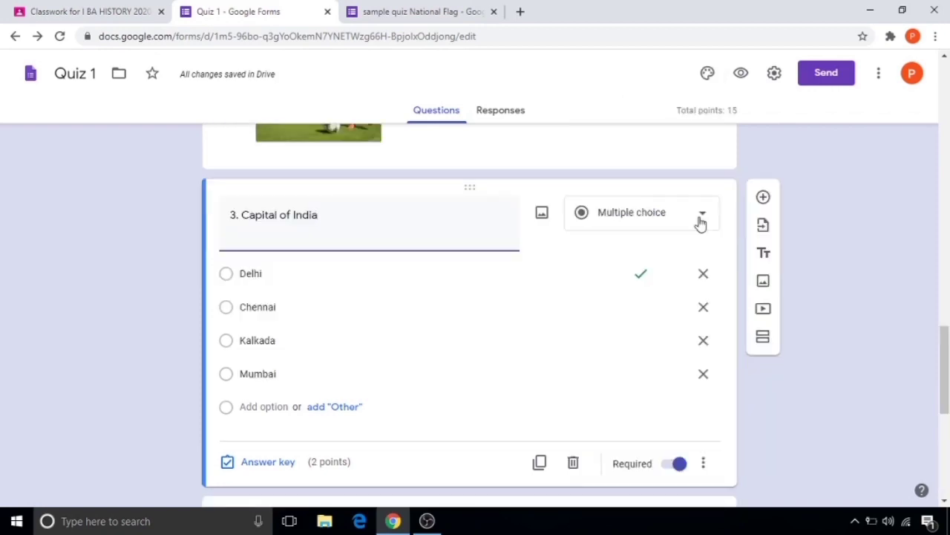
{"action": "left_click", "coordinate": [702, 221]}
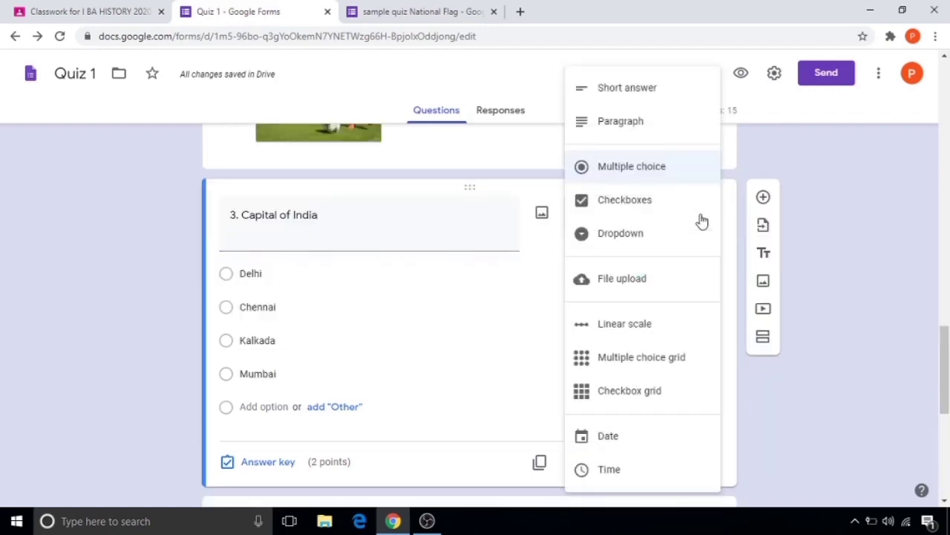
{"action": "left_click", "coordinate": [662, 238]}
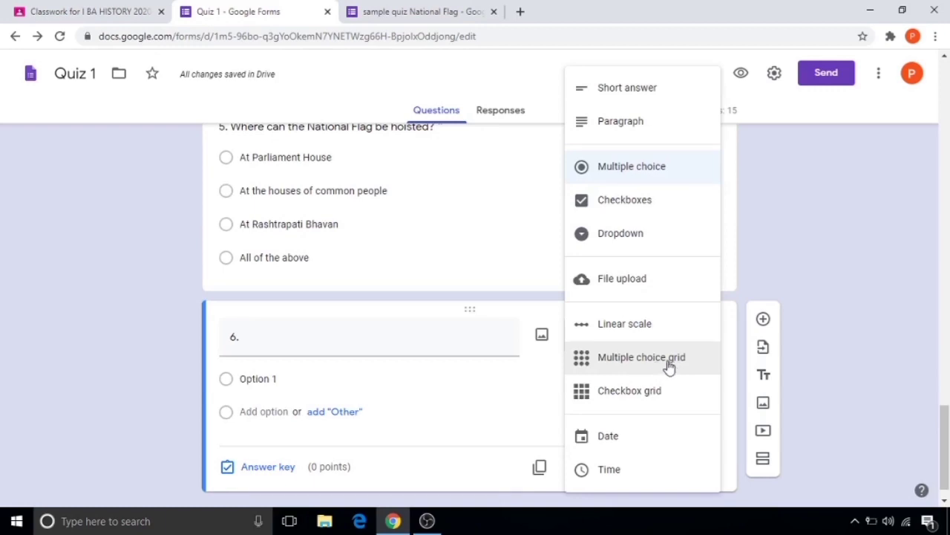
Step: Change question 6's type to Multiple choice grid and title it "6. Match the following"
{"action": "left_click", "coordinate": [669, 366]}
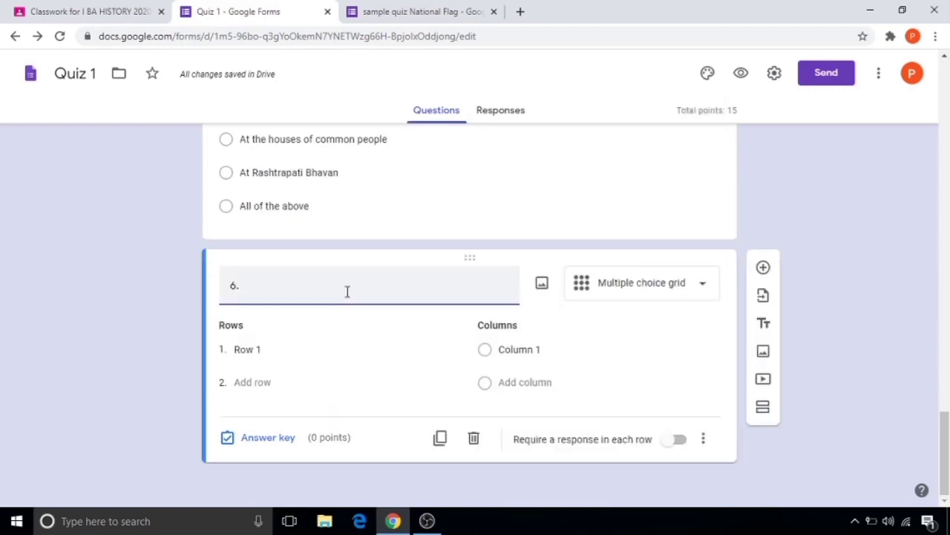
{"action": "left_click", "coordinate": [347, 291]}
{"action": "type", "text": "6. Match the following"}
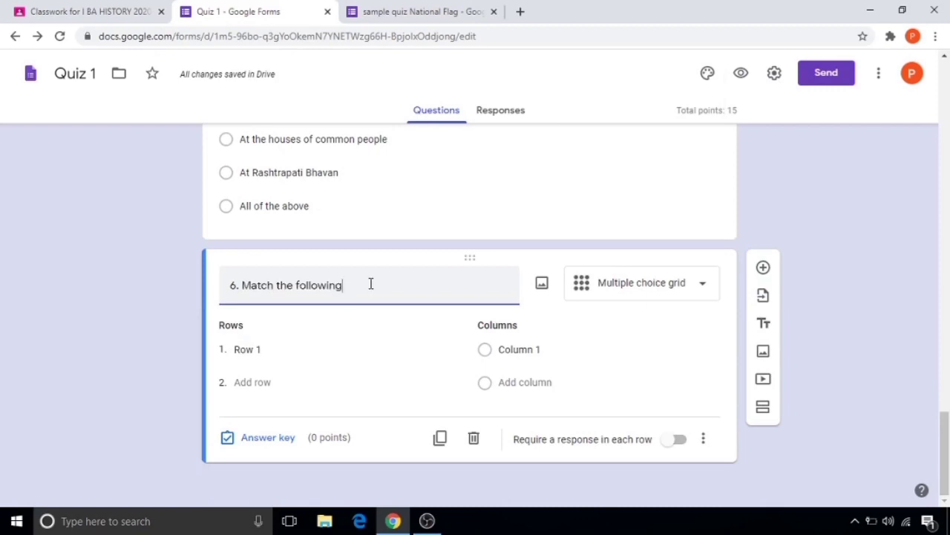
Step: Enter four dates from July 22, 1947 to March 22, 1957 as rows, the matching national symbol adoptions as columns, and require a response in each row
{"action": "left_click", "coordinate": [288, 352]}
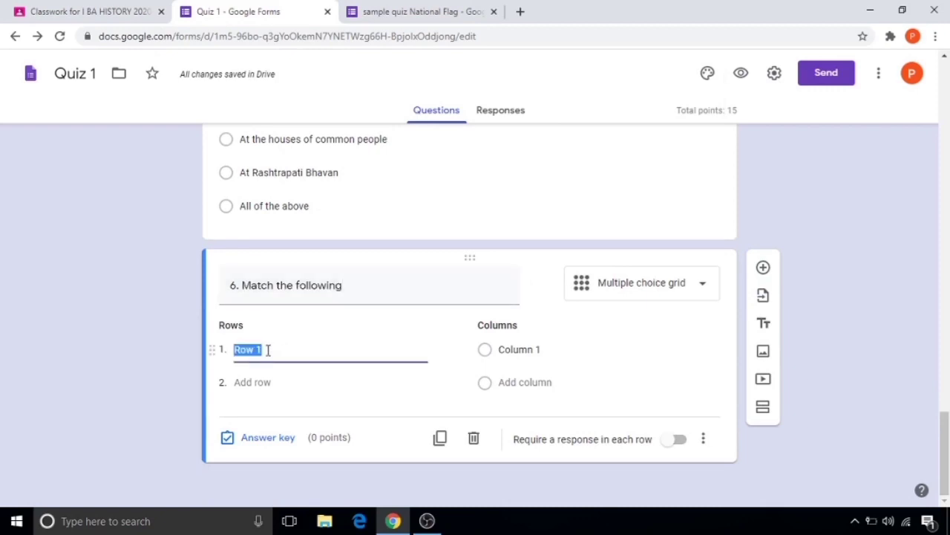
{"action": "type", "text": "July 22, 1947"}
{"action": "left_click", "coordinate": [549, 357]}
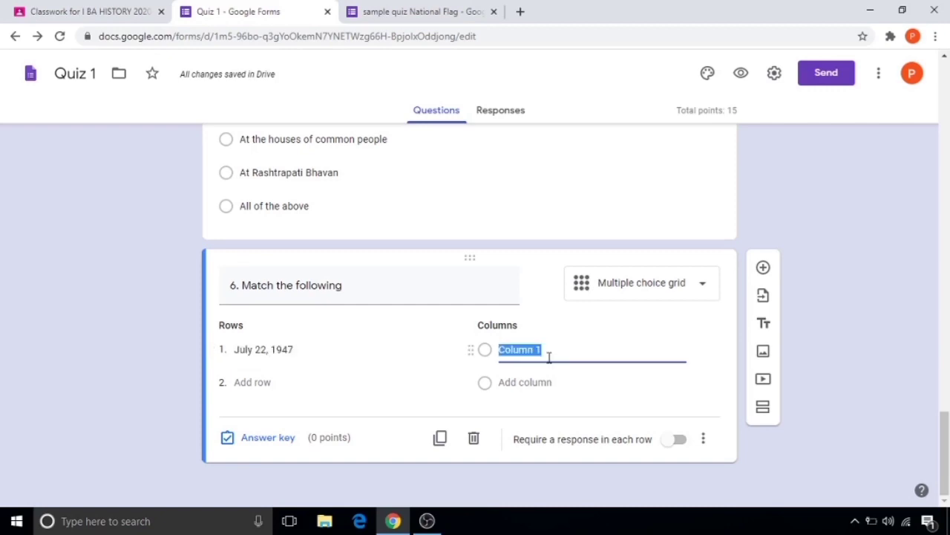
{"action": "key", "text": "ctrl+v"}
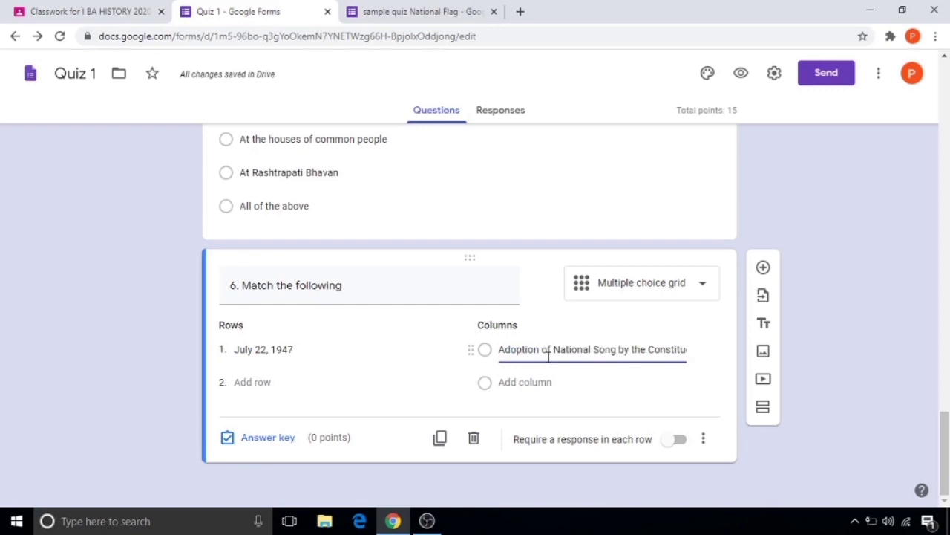
{"action": "key", "text": "End"}
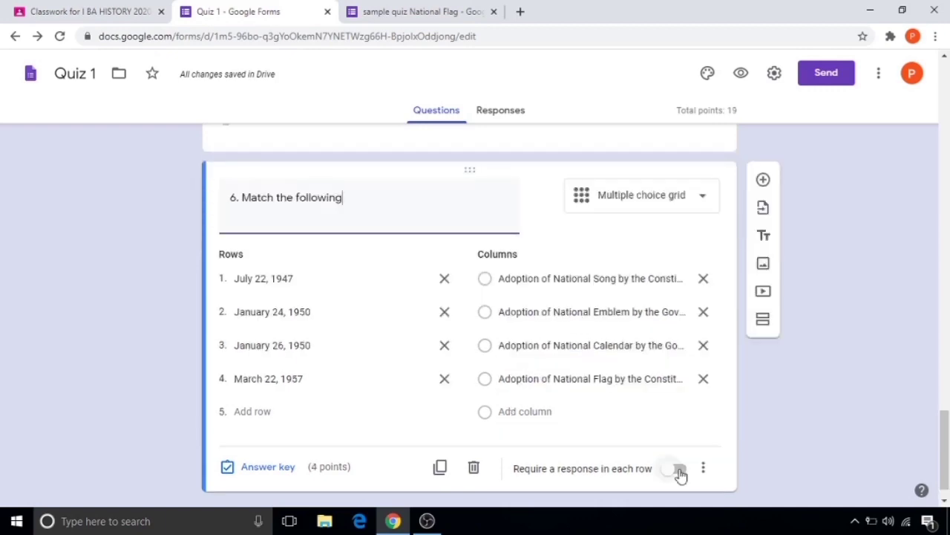
{"action": "left_click", "coordinate": [679, 469]}
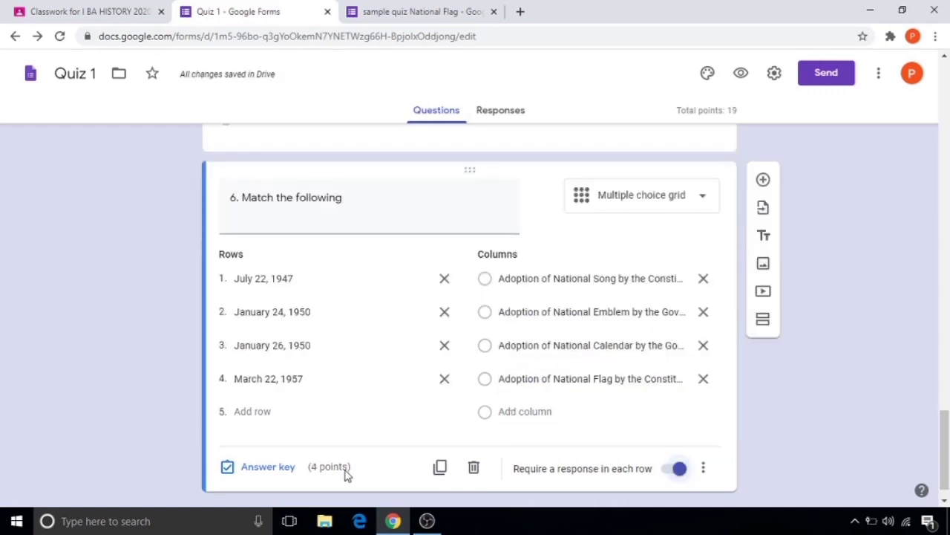
Step: Add question 7 as a Checkbox grid titled "7. Match the following"
{"action": "left_click", "coordinate": [763, 179]}
{"action": "left_click", "coordinate": [643, 306]}
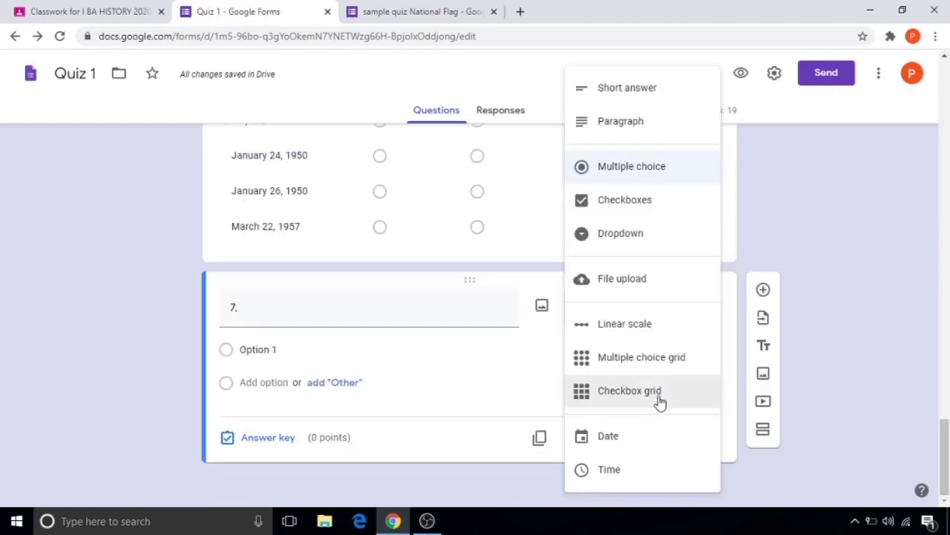
{"action": "left_click", "coordinate": [660, 401]}
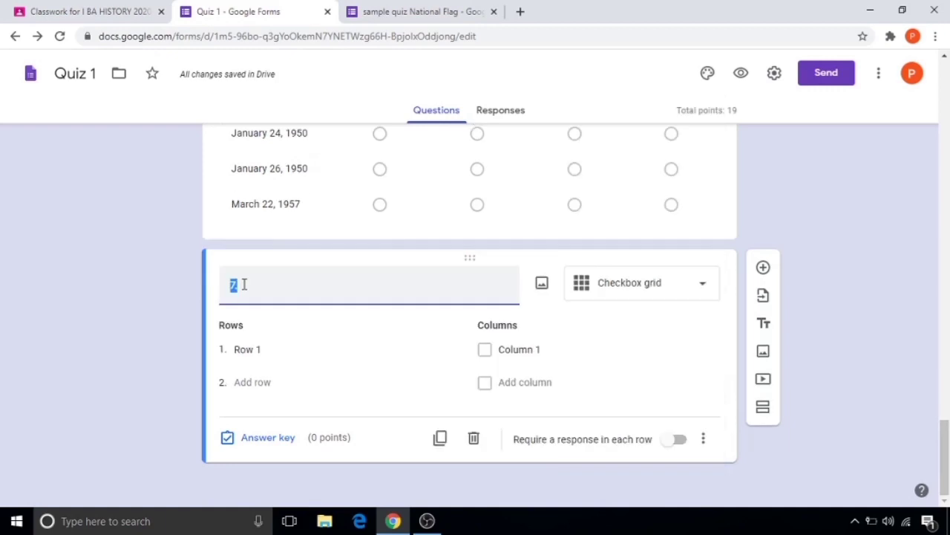
{"action": "type", "text": "7. Match the following"}
Step: Fill question 7's grid with six rows starting "Square root of 4", columns 2, -2, Saffron, White, Green and Blue, and require a response in each row
{"action": "left_click", "coordinate": [263, 349]}
{"action": "left_click", "coordinate": [263, 349]}
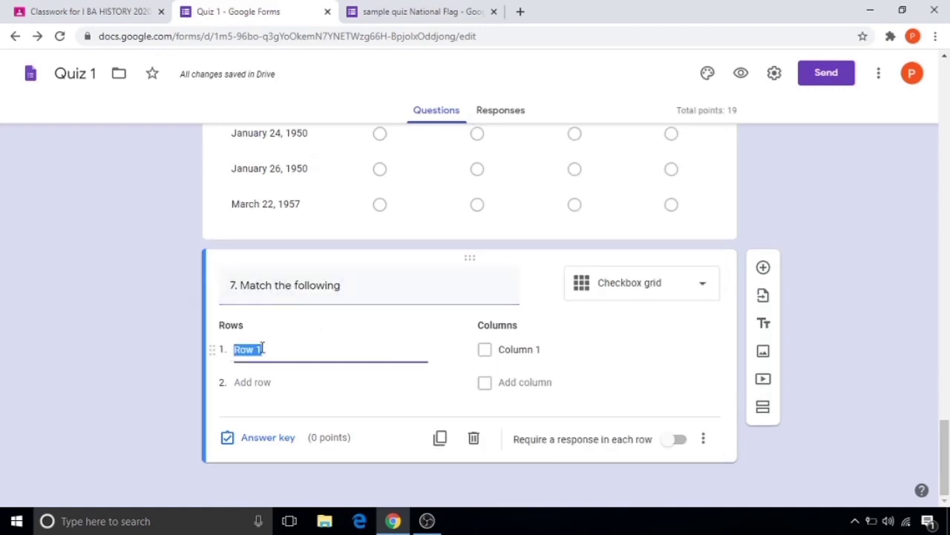
{"action": "type", "text": "Square root of 4"}
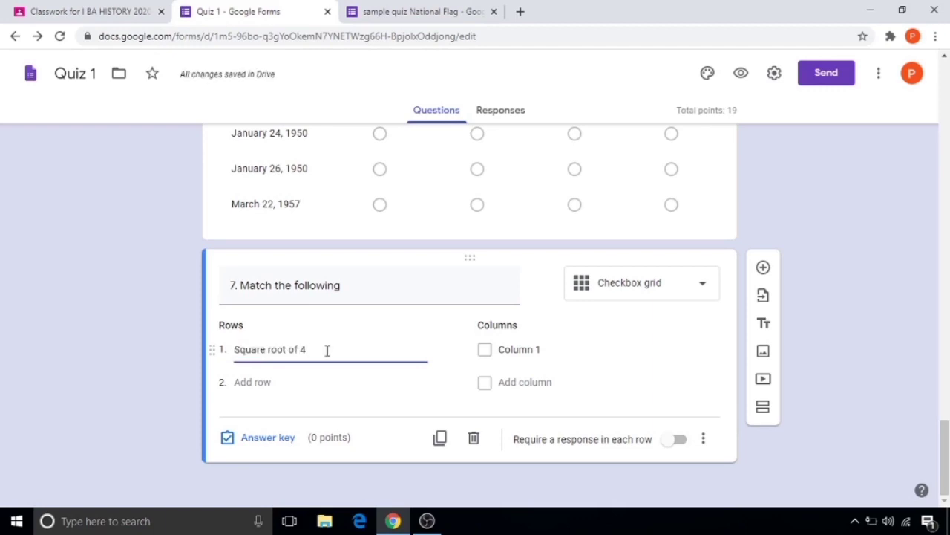
{"action": "left_click", "coordinate": [549, 349]}
{"action": "type", "text": "2"}
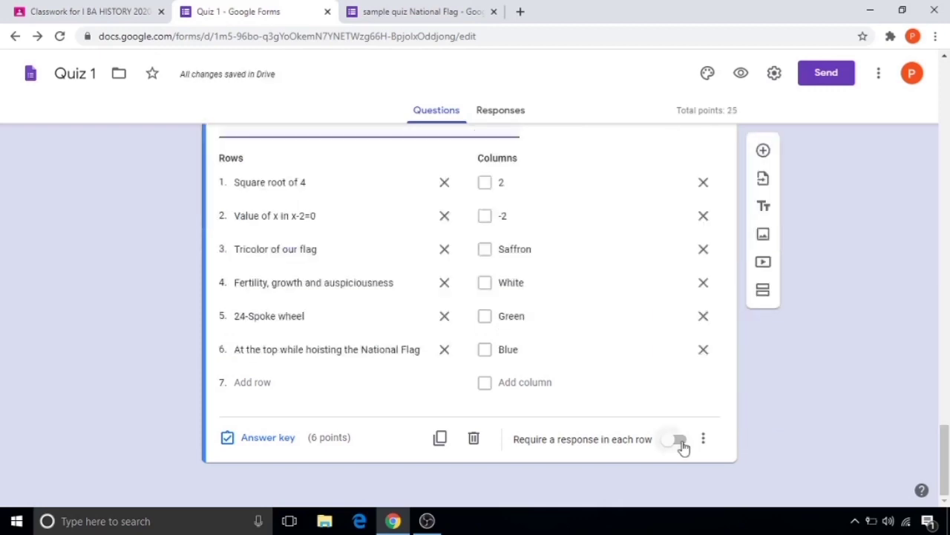
{"action": "left_click", "coordinate": [680, 440]}
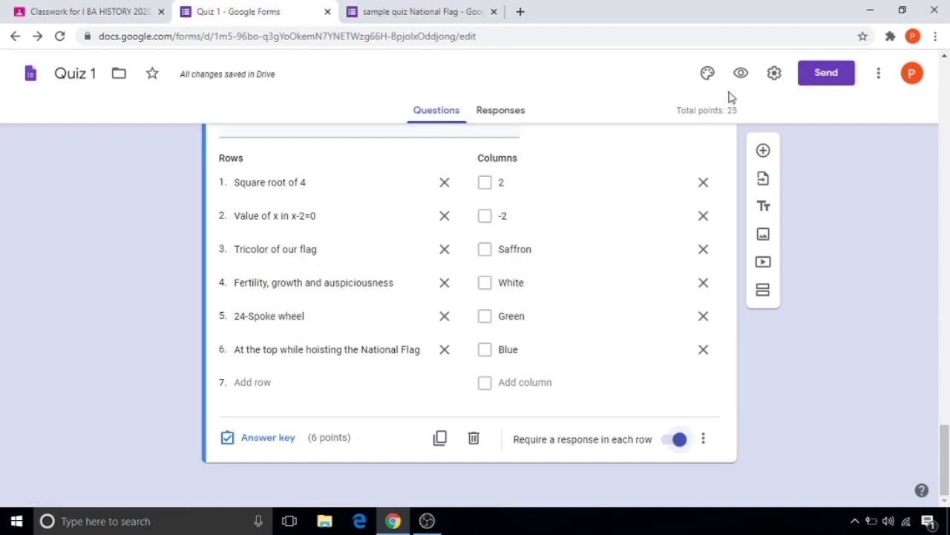
Step: Check question 7's additional grid options and preview the quiz in respondent view to review its questions
{"action": "left_click", "coordinate": [703, 439]}
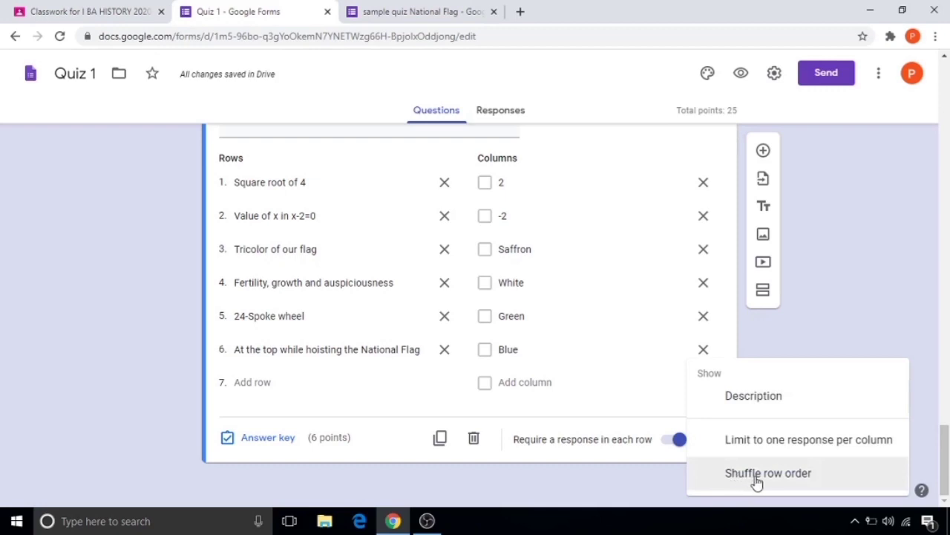
{"action": "scroll", "coordinate": [366, 397], "scroll_direction": "up", "scroll_amount": 10}
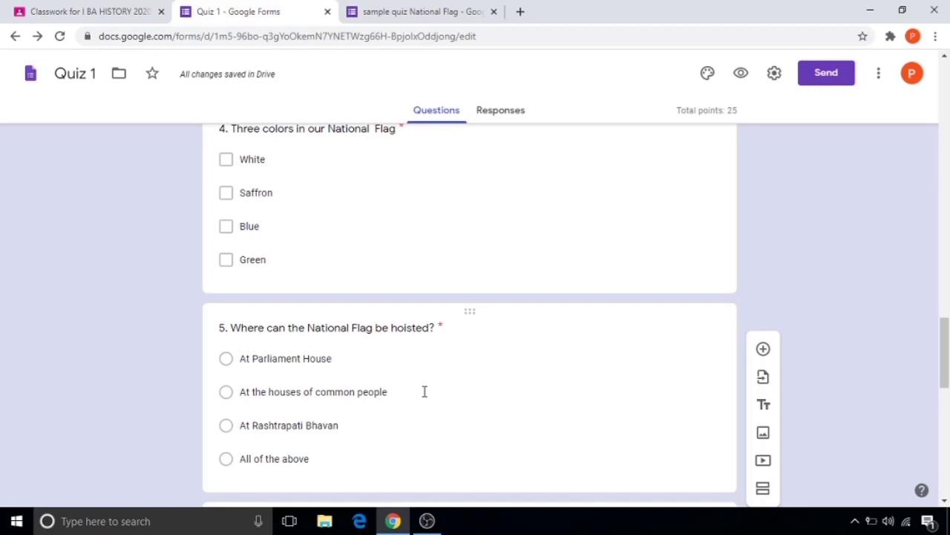
{"action": "scroll", "coordinate": [332, 281], "scroll_direction": "up", "scroll_amount": 1}
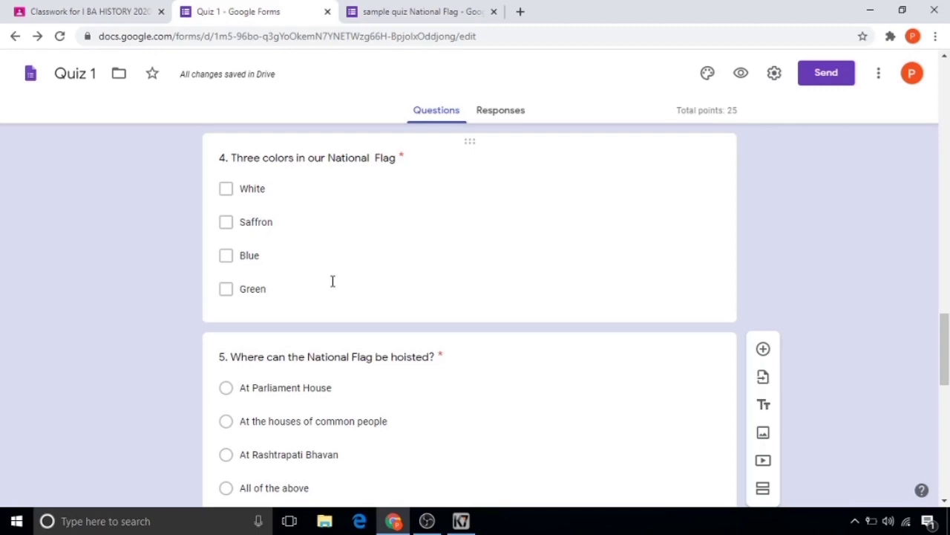
{"action": "left_click", "coordinate": [742, 89]}
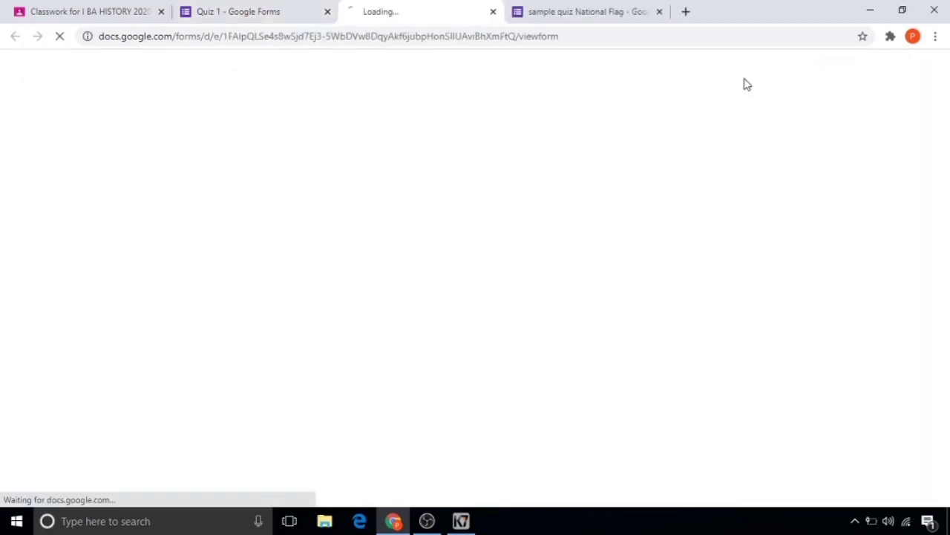
{"action": "scroll", "coordinate": [414, 353], "scroll_direction": "down", "scroll_amount": 5}
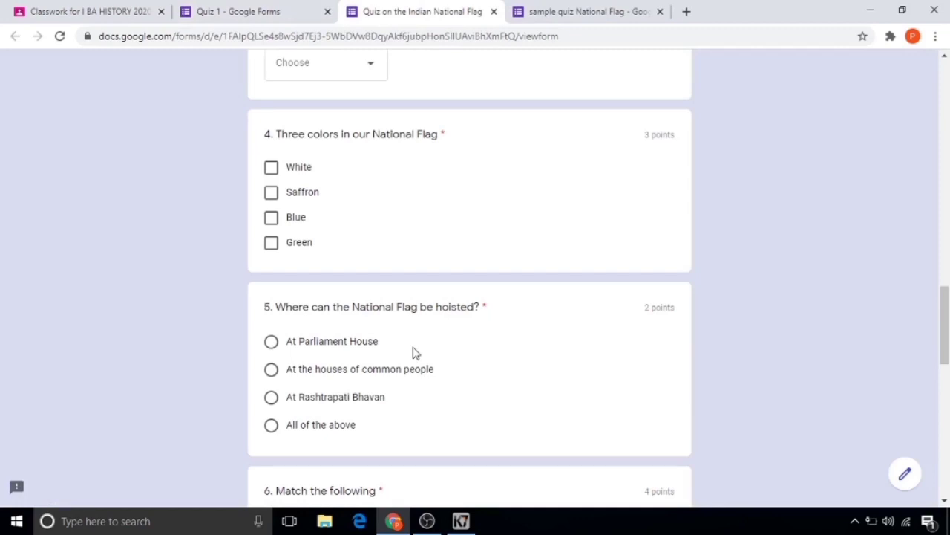
Step: Test the previewed answer options by choosing "At Rashtrapati Bhavan" in question 5 and ticking several colors, including White and Blue, in question 4
{"action": "left_click", "coordinate": [272, 343]}
{"action": "left_click", "coordinate": [272, 374]}
{"action": "left_click", "coordinate": [272, 400]}
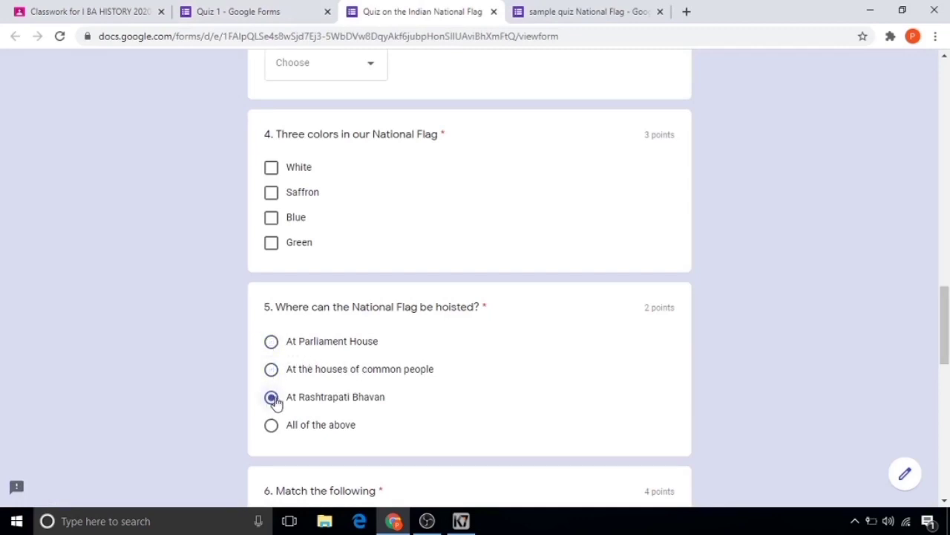
{"action": "left_click", "coordinate": [273, 172]}
{"action": "left_click", "coordinate": [272, 191]}
{"action": "left_click", "coordinate": [272, 219]}
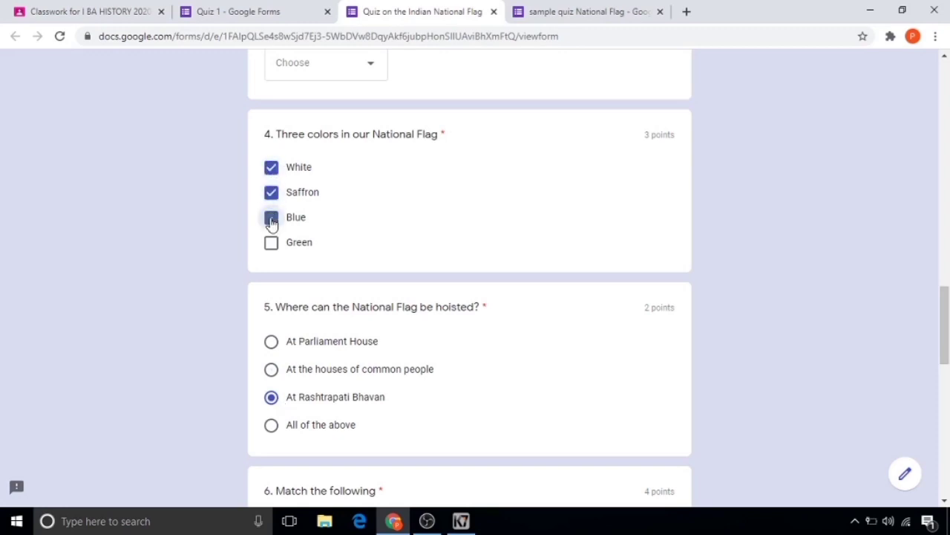
{"action": "left_click", "coordinate": [271, 193]}
{"action": "scroll", "coordinate": [498, 257], "scroll_direction": "down", "scroll_amount": 6}
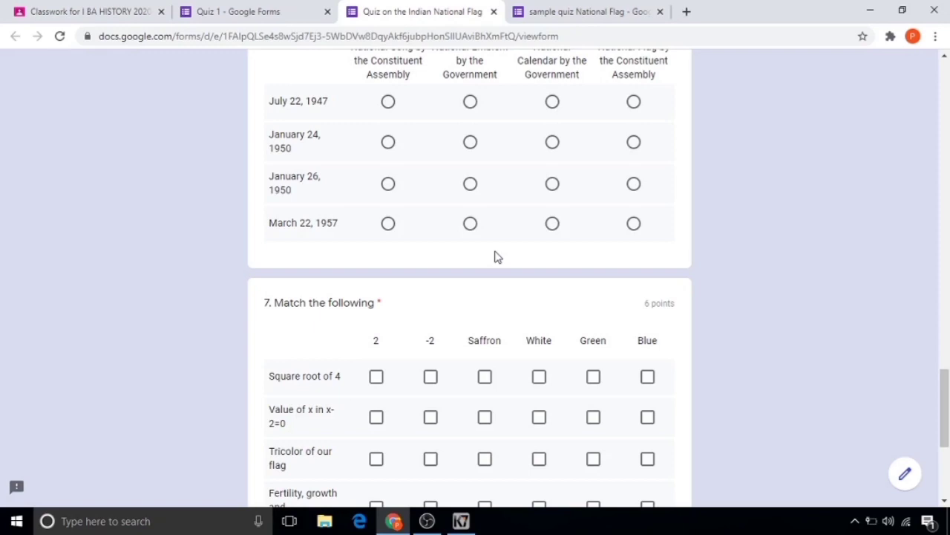
Step: Close the preview and require a response in each row for both grid questions, 6 and 7
{"action": "key", "text": "ctrl+w"}
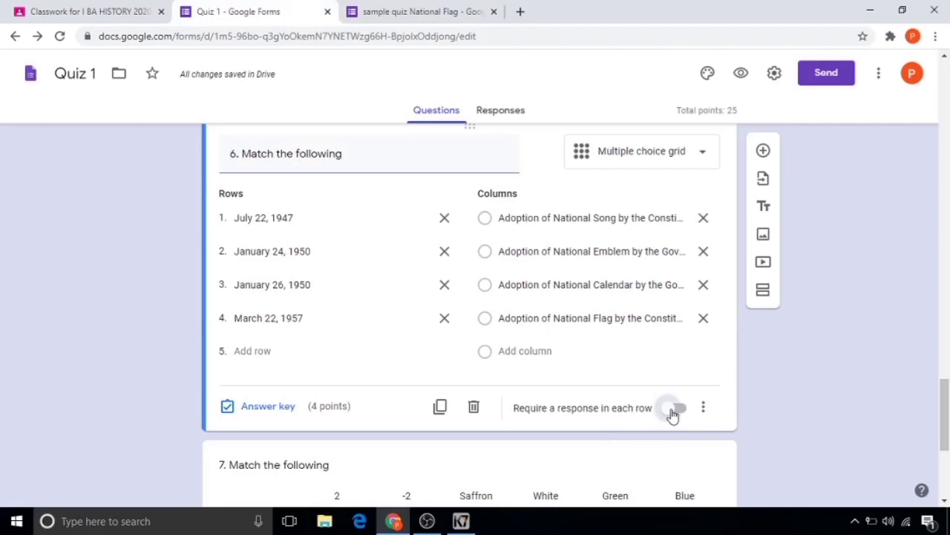
{"action": "left_click", "coordinate": [673, 410]}
{"action": "scroll", "coordinate": [659, 412], "scroll_direction": "down", "scroll_amount": 3}
{"action": "left_click", "coordinate": [659, 383]}
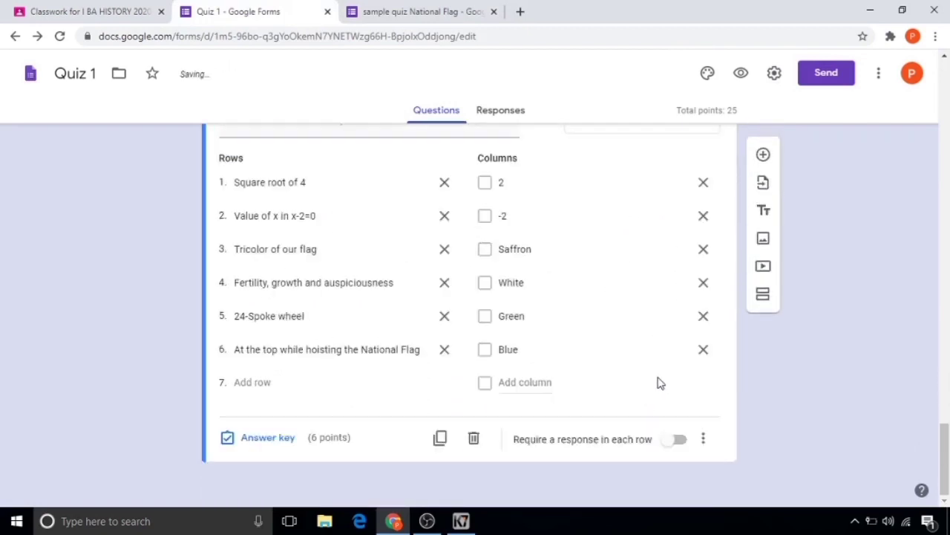
{"action": "left_click", "coordinate": [680, 442]}
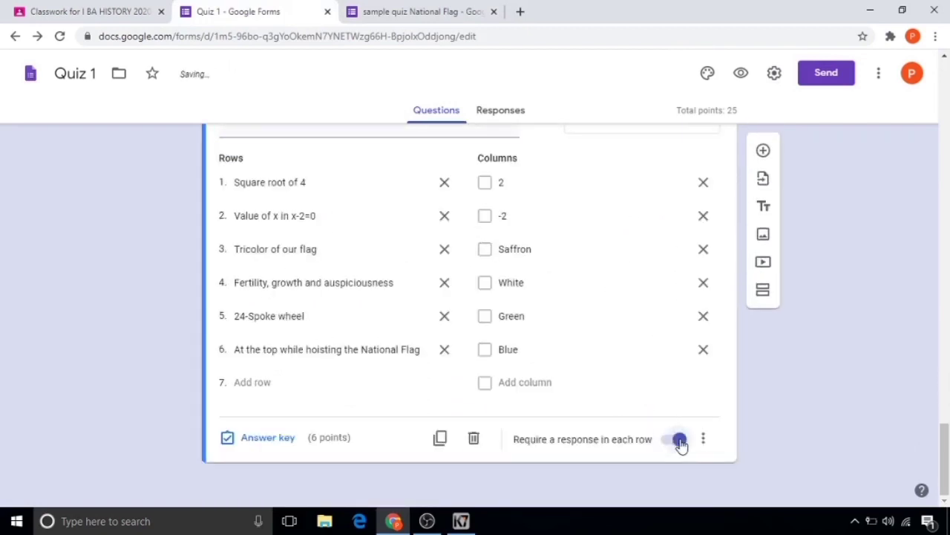
Step: Preview the quiz and test question 6 by choosing the National Song column for all four dates
{"action": "scroll", "coordinate": [710, 144], "scroll_direction": "up", "scroll_amount": 4}
{"action": "left_click", "coordinate": [741, 73]}
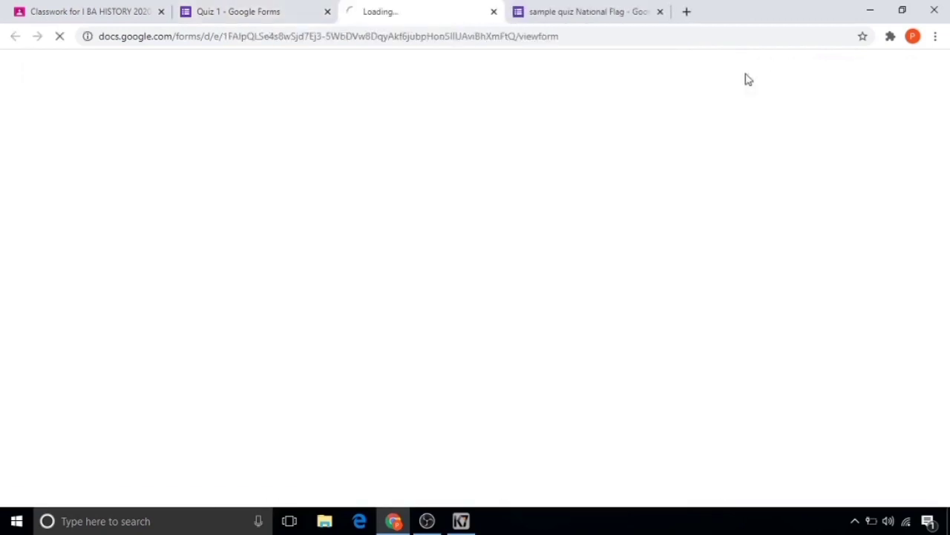
{"action": "scroll", "coordinate": [470, 185], "scroll_direction": "down", "scroll_amount": 15}
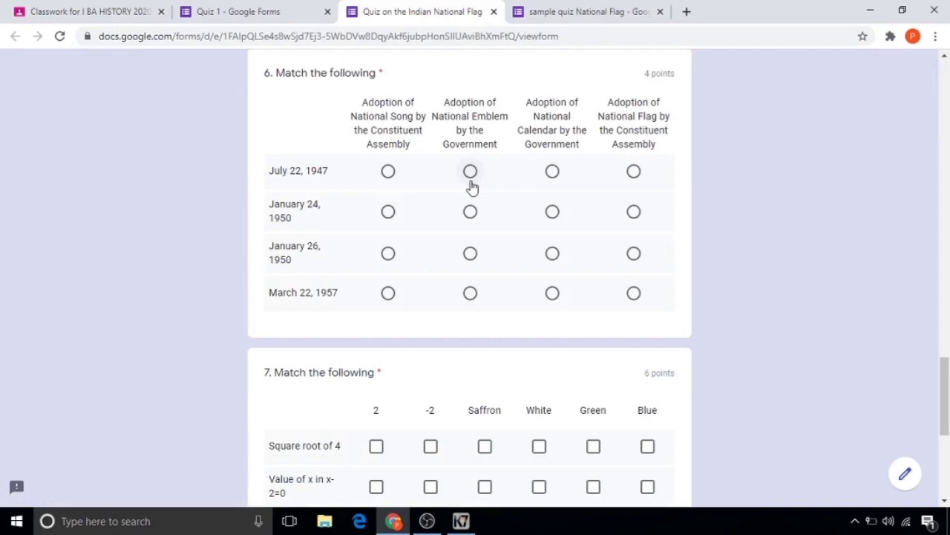
{"action": "left_click", "coordinate": [470, 172]}
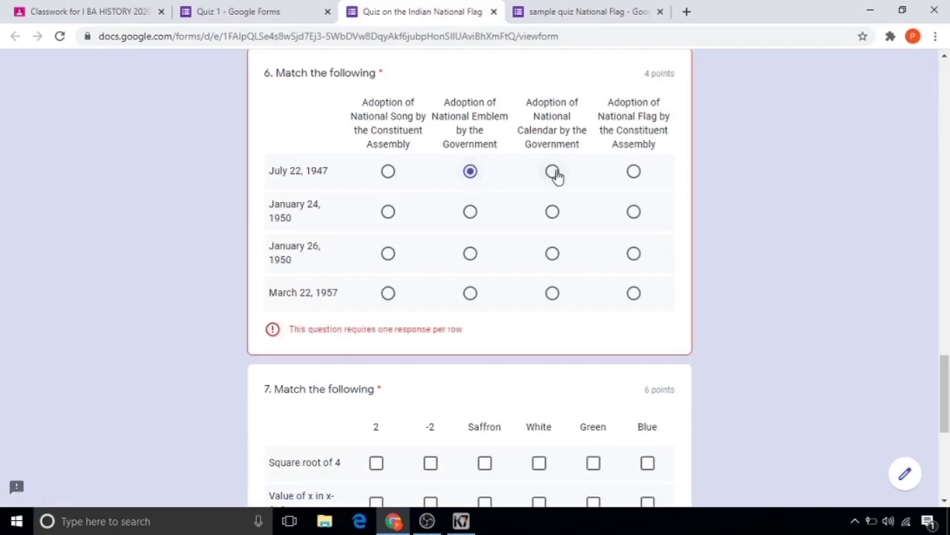
{"action": "left_click", "coordinate": [553, 172]}
{"action": "left_click", "coordinate": [633, 172]}
{"action": "left_click", "coordinate": [388, 172]}
{"action": "left_click", "coordinate": [388, 212]}
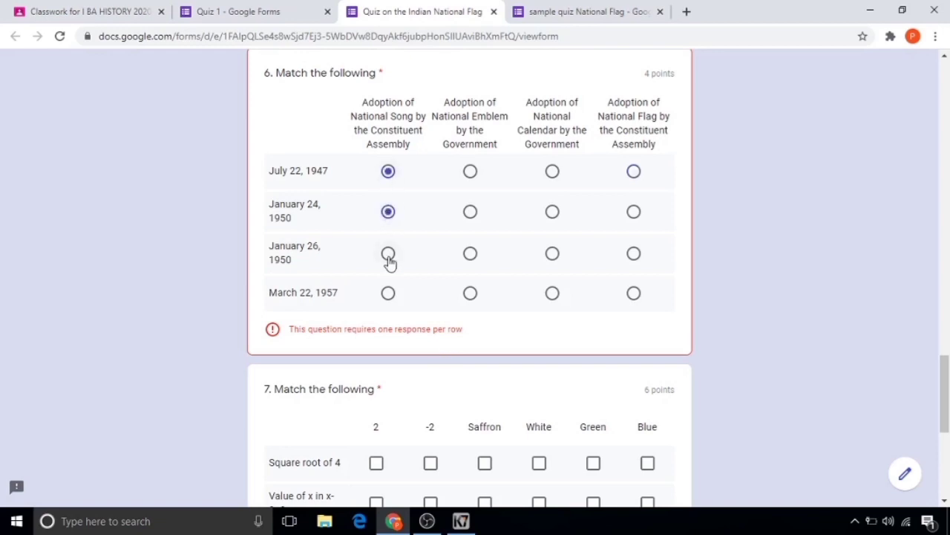
{"action": "left_click", "coordinate": [387, 254]}
{"action": "left_click", "coordinate": [388, 292]}
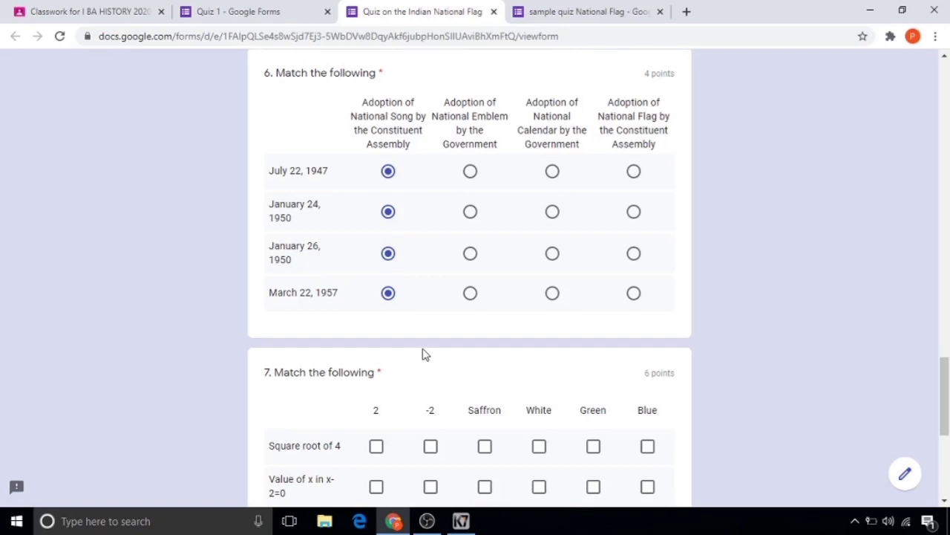
Step: Test question 7 in the preview by ticking all six columns for "Square root of 4" and column 2 for every other row
{"action": "scroll", "coordinate": [424, 354], "scroll_direction": "down", "scroll_amount": 3}
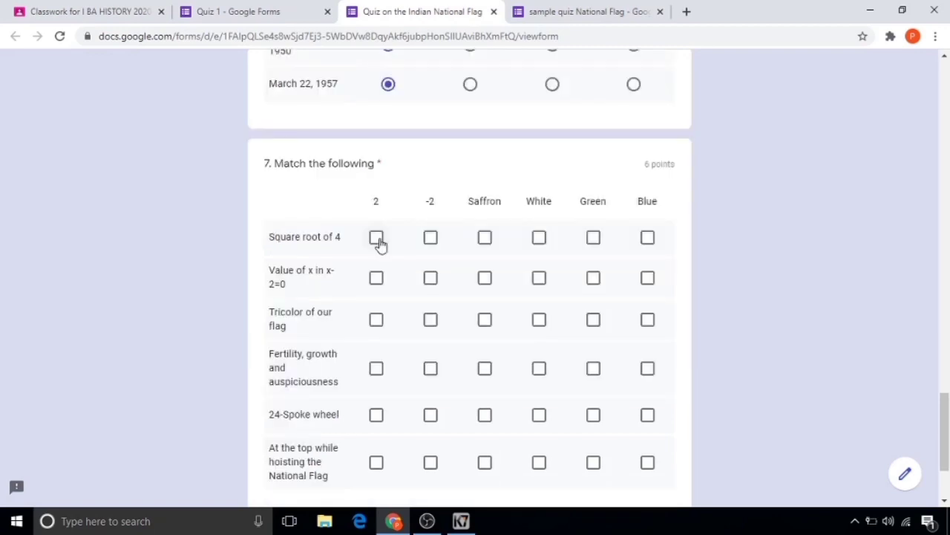
{"action": "left_click", "coordinate": [378, 242]}
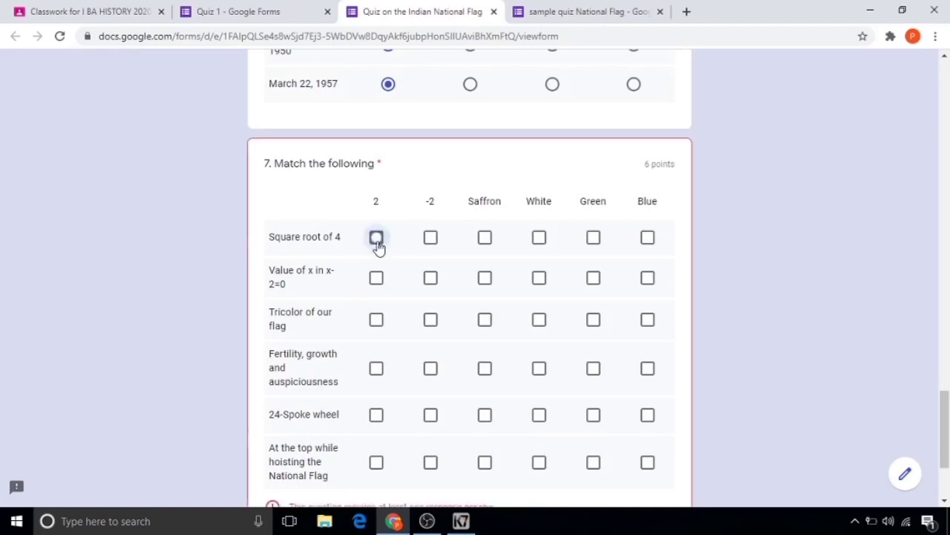
{"action": "left_click", "coordinate": [431, 247]}
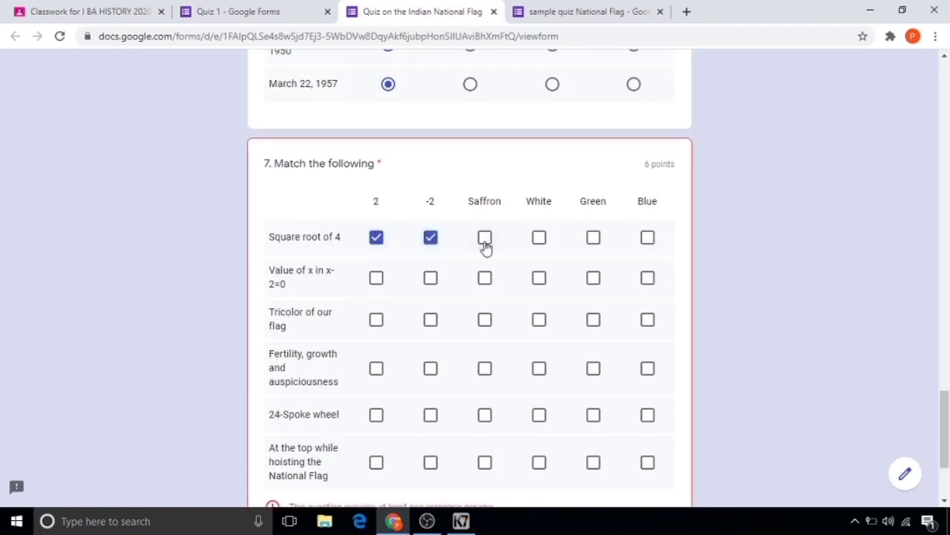
{"action": "left_click", "coordinate": [484, 247]}
{"action": "left_click", "coordinate": [539, 237]}
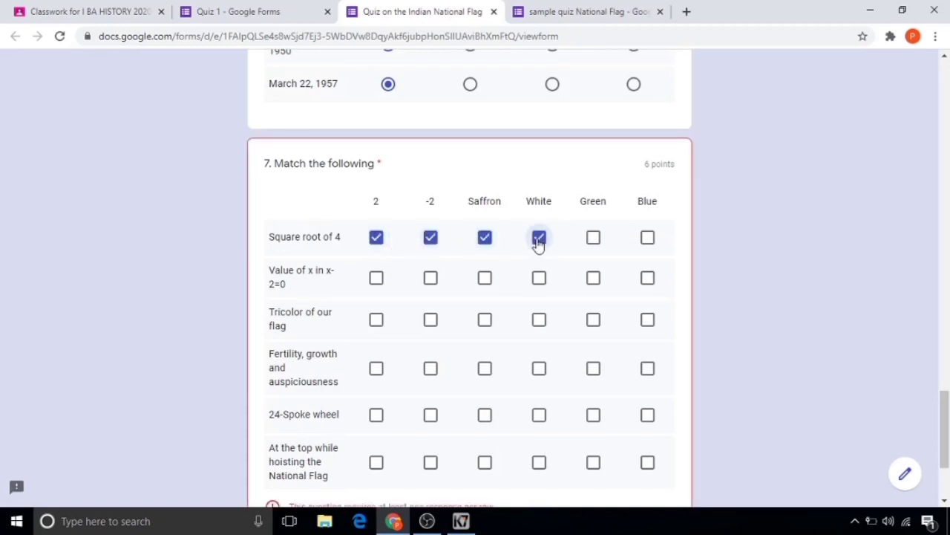
{"action": "scroll", "coordinate": [312, 452], "scroll_direction": "down", "scroll_amount": 1}
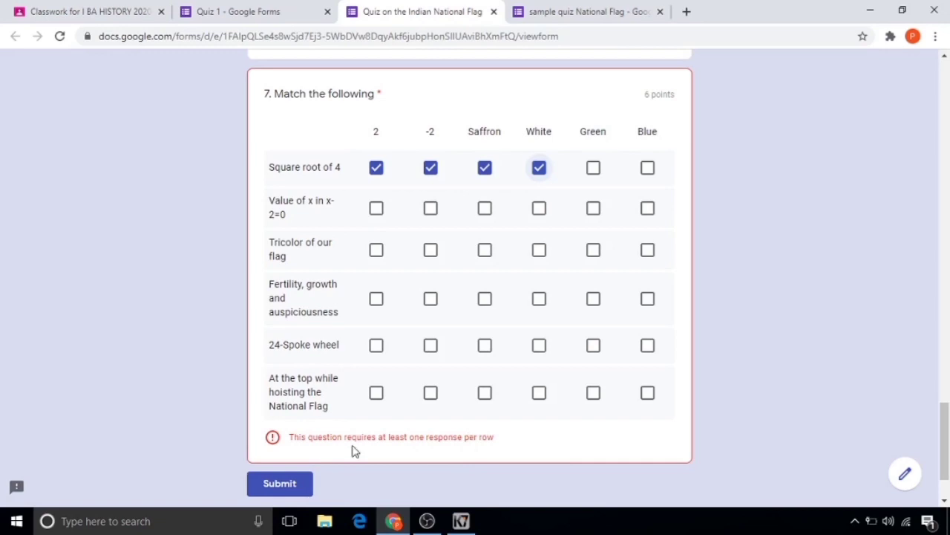
{"action": "left_click", "coordinate": [374, 227]}
{"action": "left_click", "coordinate": [375, 250]}
{"action": "left_click", "coordinate": [377, 300]}
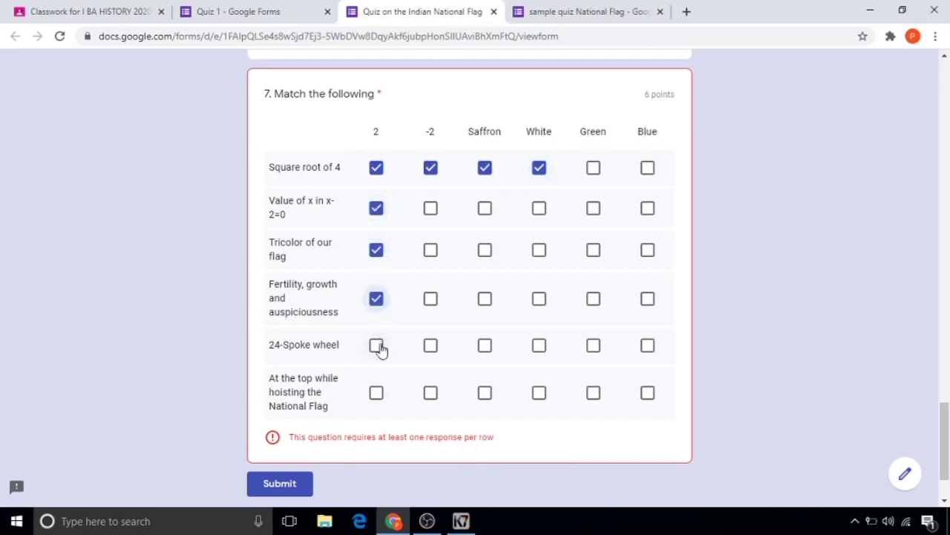
{"action": "left_click", "coordinate": [379, 346]}
{"action": "left_click", "coordinate": [377, 392]}
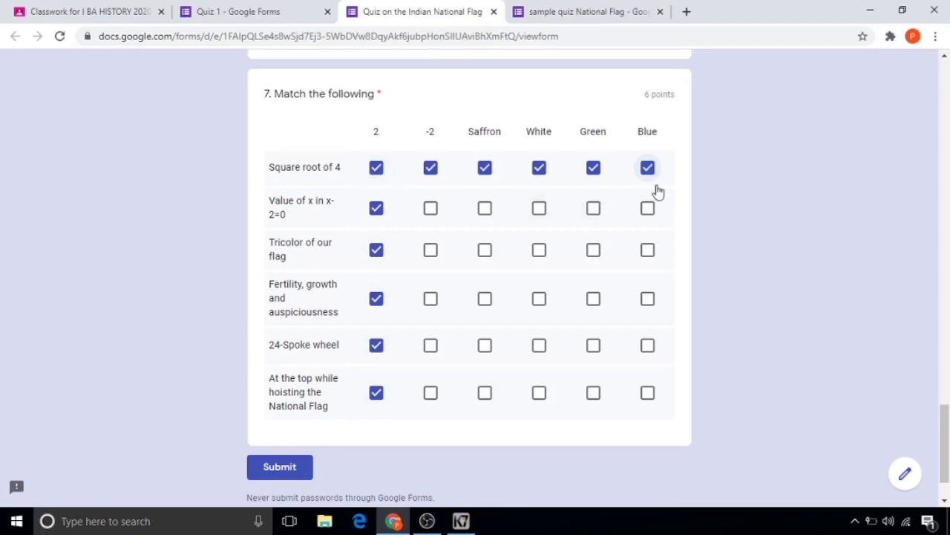
Step: Close the preview and limit questions 6 and 7 to one response per column
{"action": "scroll", "coordinate": [434, 251], "scroll_direction": "up", "scroll_amount": 5}
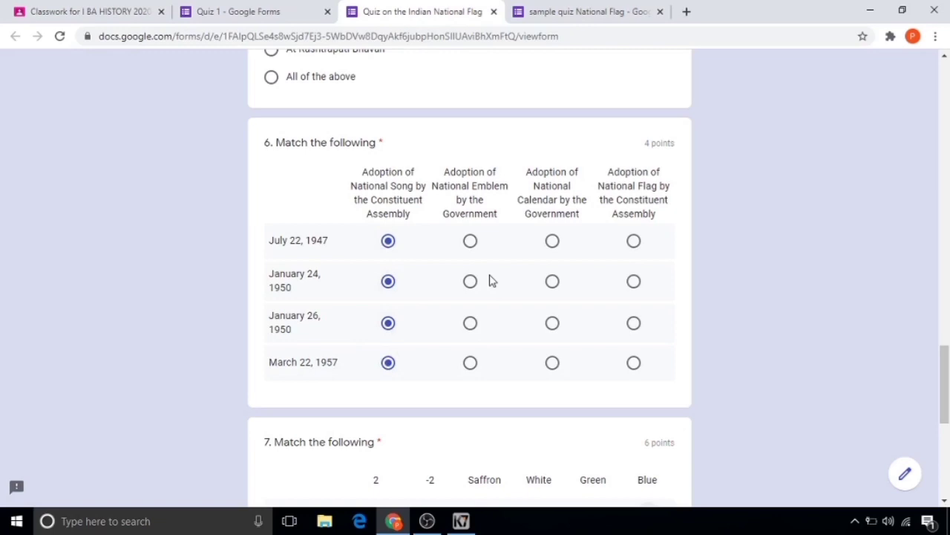
{"action": "left_click", "coordinate": [494, 12]}
{"action": "left_click", "coordinate": [543, 114]}
{"action": "left_click", "coordinate": [646, 276]}
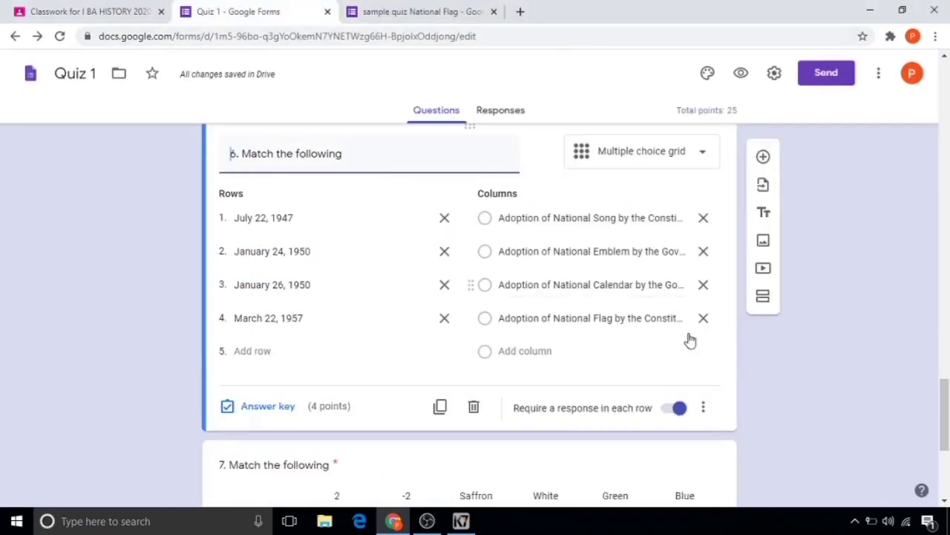
{"action": "left_click", "coordinate": [705, 409]}
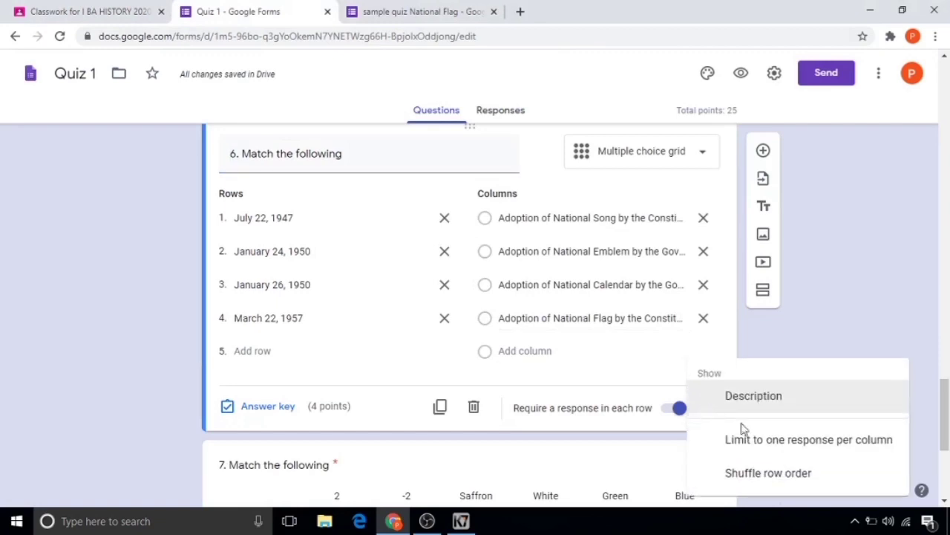
{"action": "left_click", "coordinate": [761, 440]}
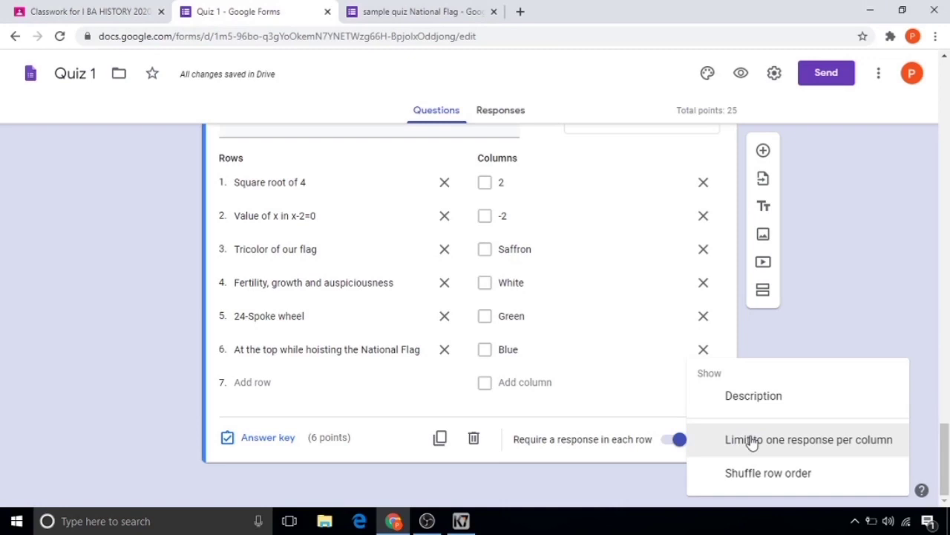
{"action": "left_click", "coordinate": [751, 441]}
Step: Preview the quiz again and test question 6's column limit by choosing the National Song column for the first three dates
{"action": "scroll", "coordinate": [674, 225], "scroll_direction": "up", "scroll_amount": 4}
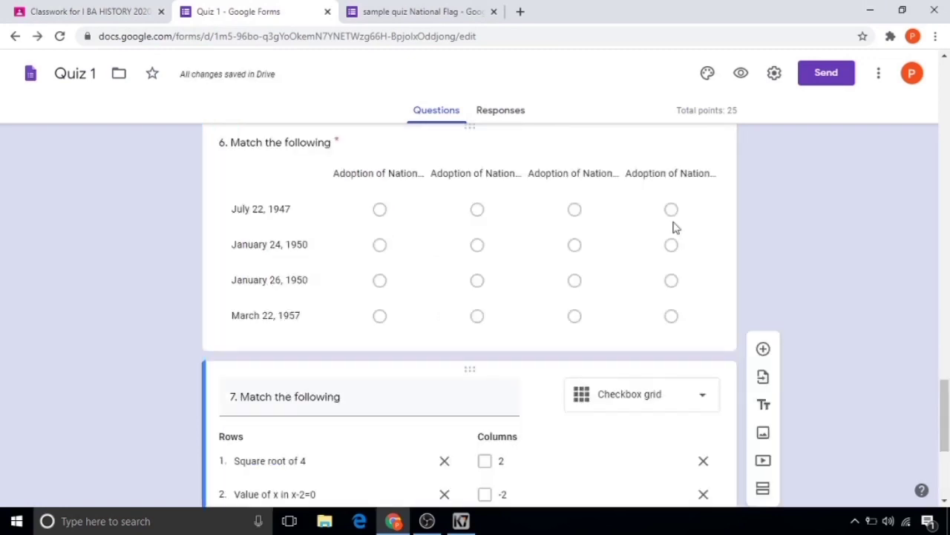
{"action": "left_click", "coordinate": [742, 74]}
{"action": "scroll", "coordinate": [388, 240], "scroll_direction": "down", "scroll_amount": 10}
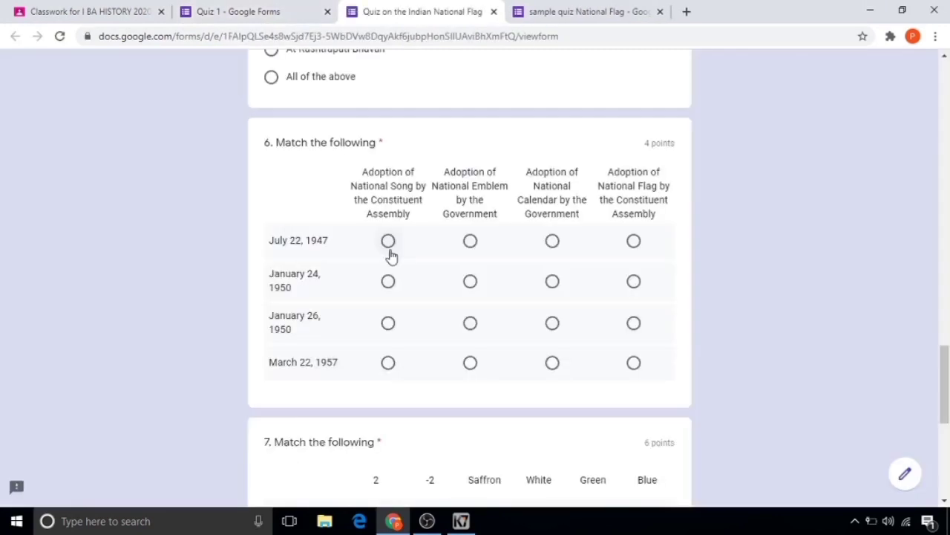
{"action": "left_click", "coordinate": [389, 247]}
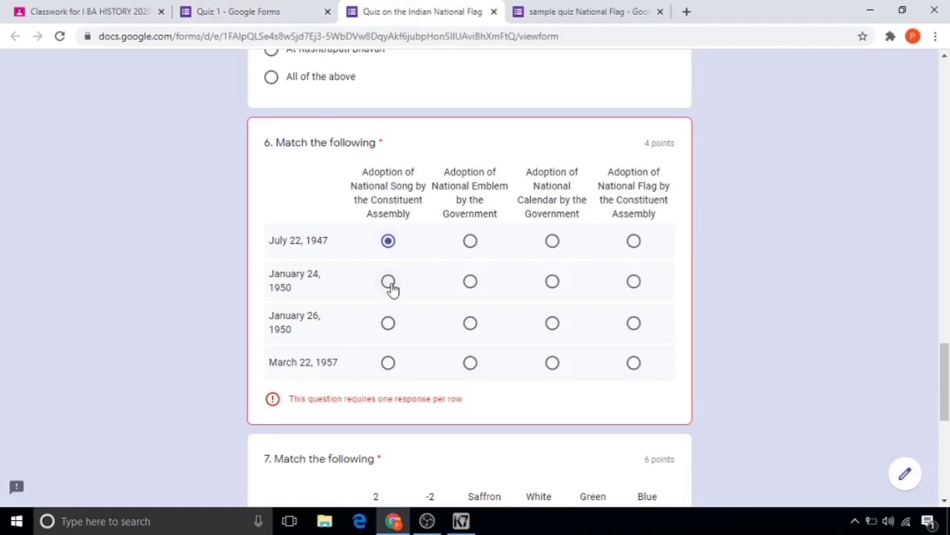
{"action": "left_click", "coordinate": [391, 284]}
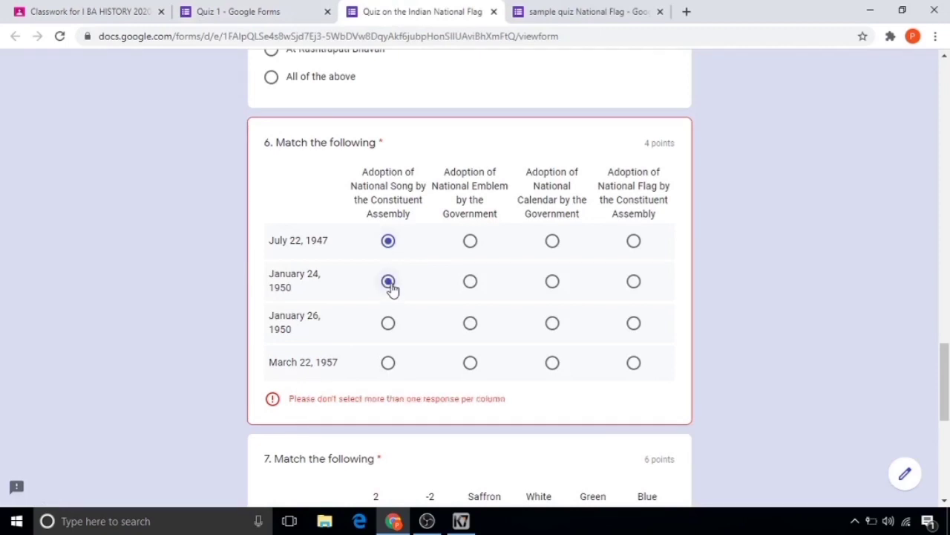
{"action": "left_click", "coordinate": [388, 323]}
{"action": "triple_click", "coordinate": [375, 401]}
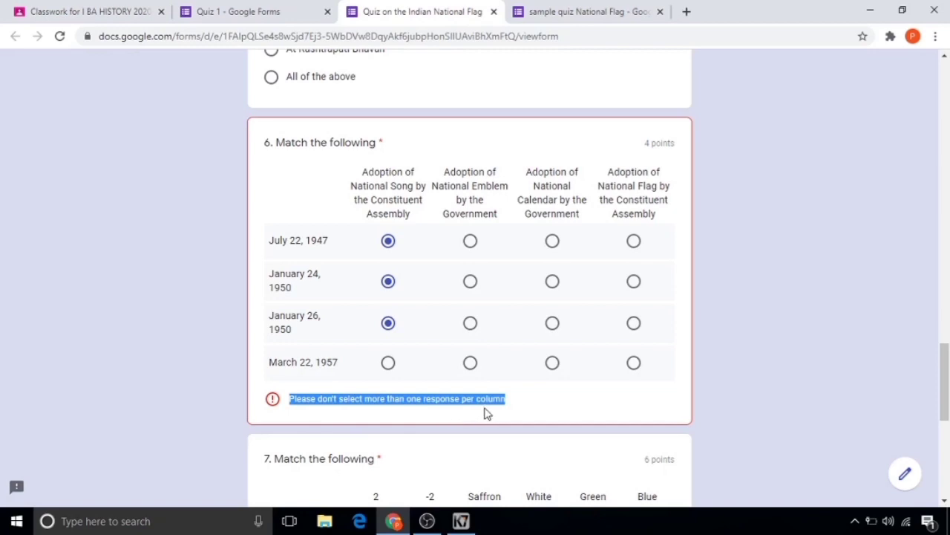
Step: In question 6, match January 26, 1950 with National Emblem, January 24, 1950 with National Calendar and March 22, 1957 with National Flag
{"action": "left_click", "coordinate": [394, 329]}
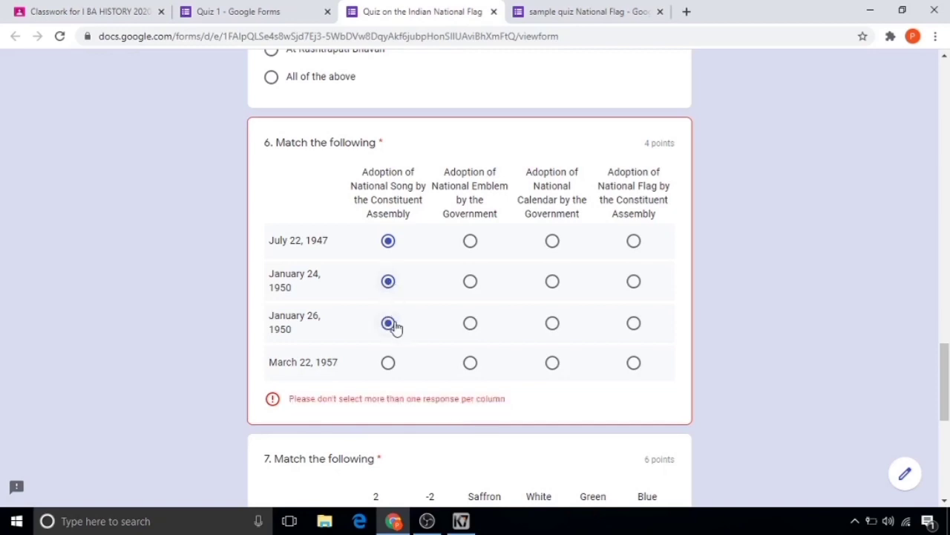
{"action": "left_click", "coordinate": [469, 326]}
{"action": "left_click", "coordinate": [553, 284]}
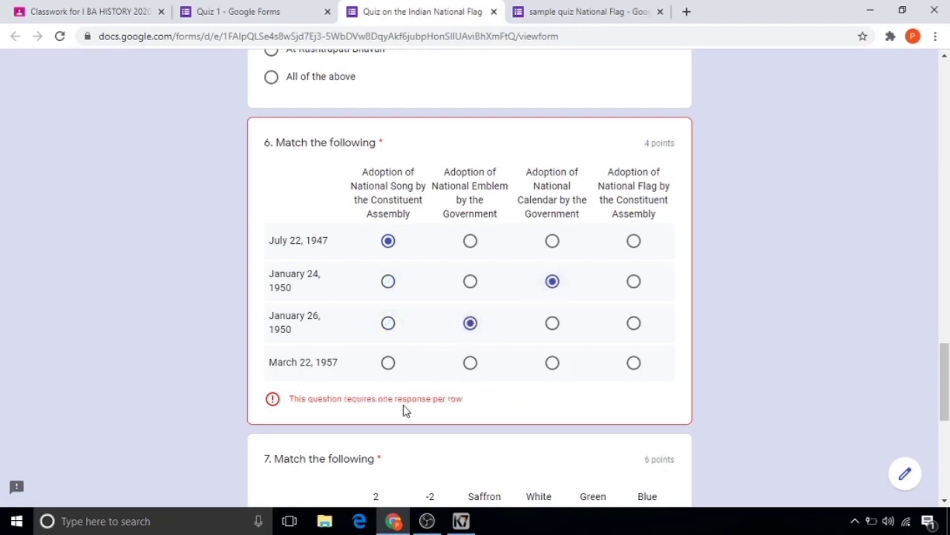
{"action": "left_click_drag", "start_coordinate": [288, 399], "coordinate": [472, 404]}
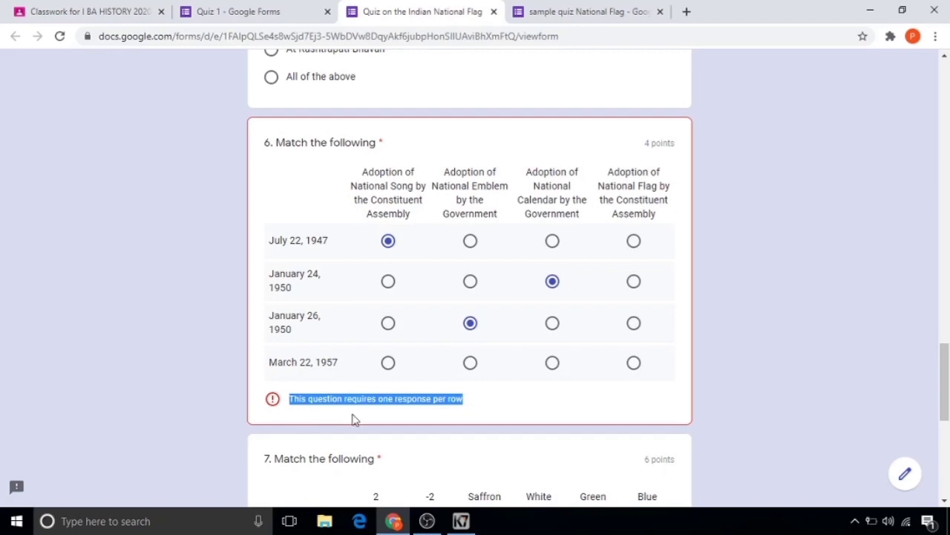
{"action": "left_click", "coordinate": [465, 417]}
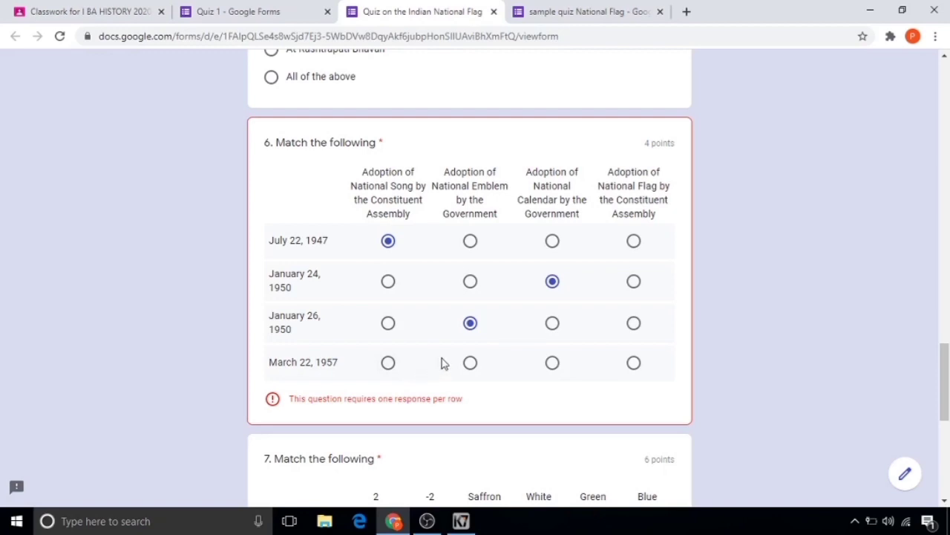
{"action": "left_click", "coordinate": [635, 363]}
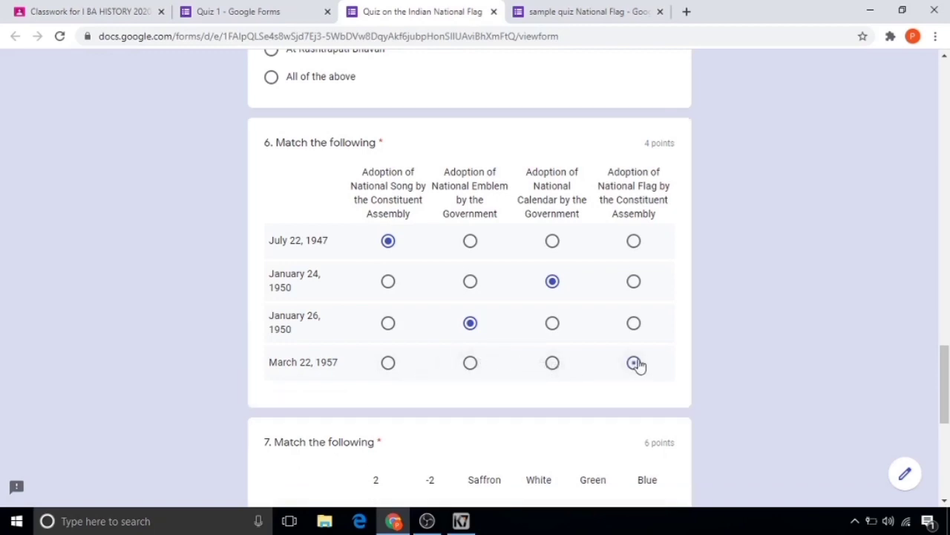
Step: Test question 7's column limit by ticking column 2 for both "Square root of 4" and "Value of x in x-2=0"
{"action": "scroll", "coordinate": [392, 256], "scroll_direction": "down", "scroll_amount": 4}
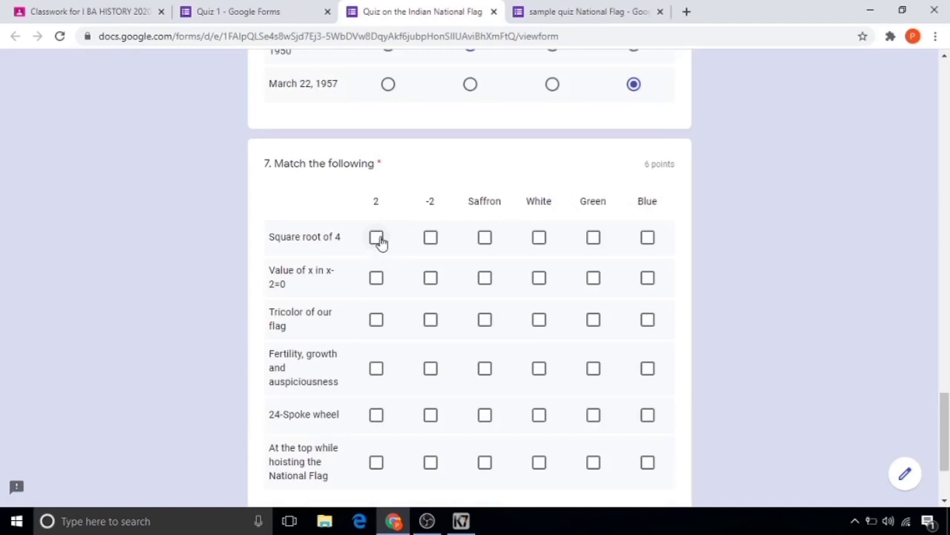
{"action": "left_click", "coordinate": [377, 239]}
{"action": "left_click", "coordinate": [376, 281]}
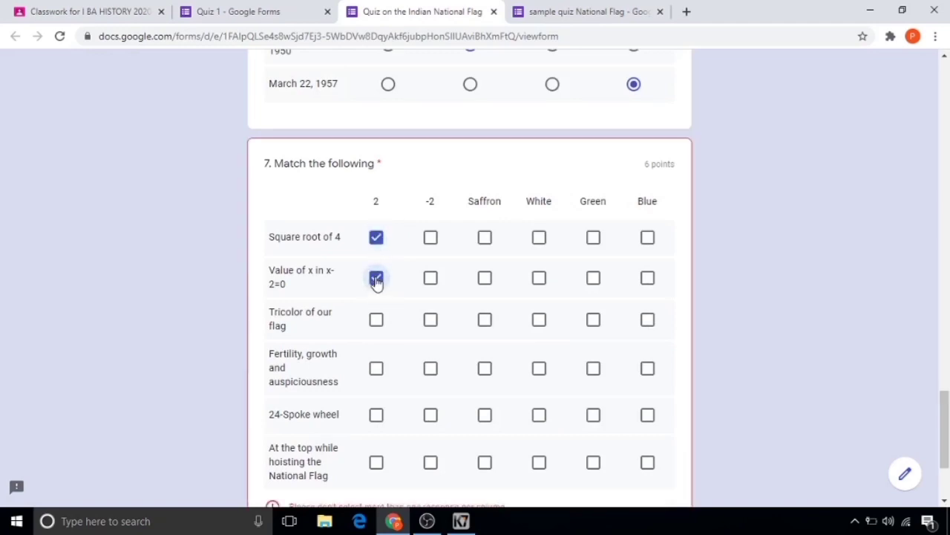
{"action": "scroll", "coordinate": [431, 324], "scroll_direction": "down", "scroll_amount": 1}
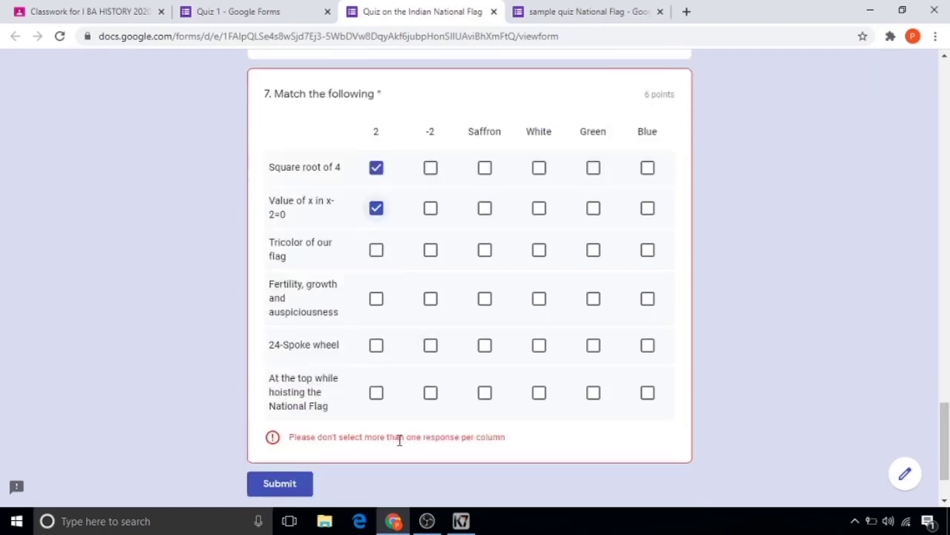
Step: In question 7, clear column 2 for "Value of x in x-2=0" and test ticking -2 as a second answer for "Square root of 4"
{"action": "left_click_drag", "start_coordinate": [291, 436], "coordinate": [510, 453]}
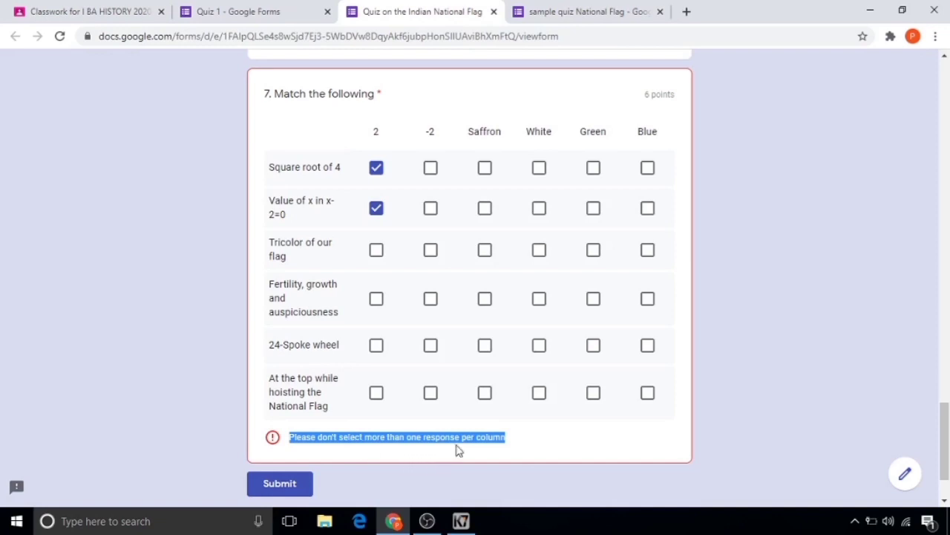
{"action": "left_click", "coordinate": [380, 212]}
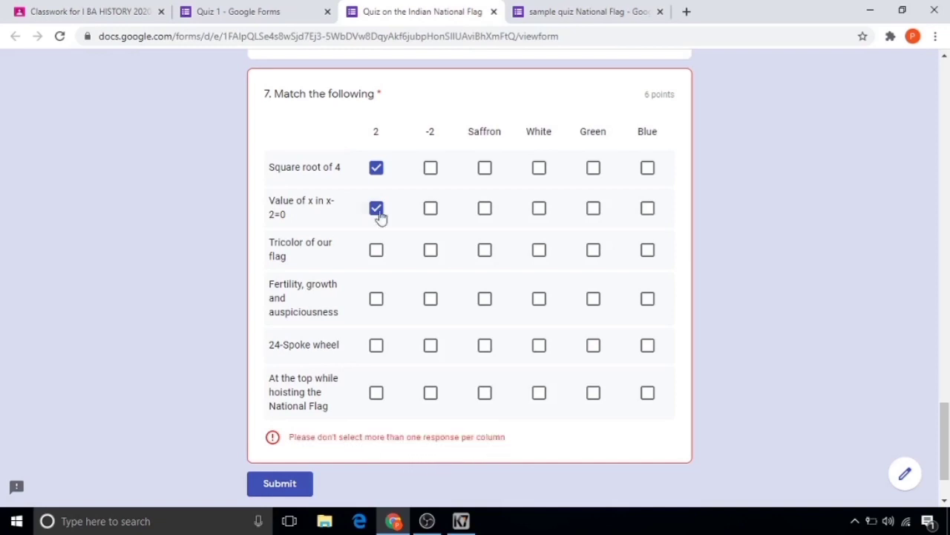
{"action": "left_click", "coordinate": [378, 210]}
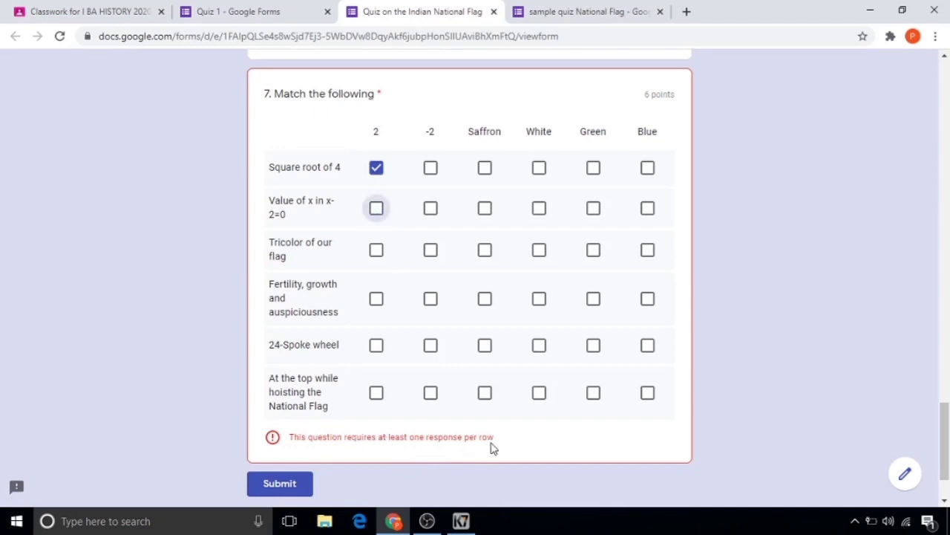
{"action": "left_click", "coordinate": [430, 171]}
{"action": "left_click", "coordinate": [486, 171]}
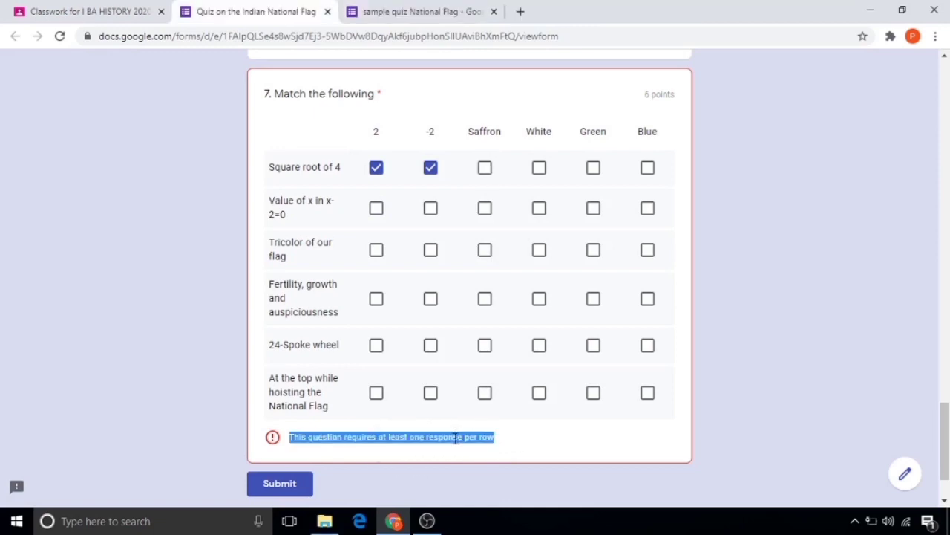
Step: Clear the extra -2 for "Square root of 4" and match the remaining rows in order with -2, Saffron, White, Green and Blue
{"action": "left_click", "coordinate": [431, 176]}
{"action": "left_click", "coordinate": [430, 209]}
{"action": "left_click", "coordinate": [484, 251]}
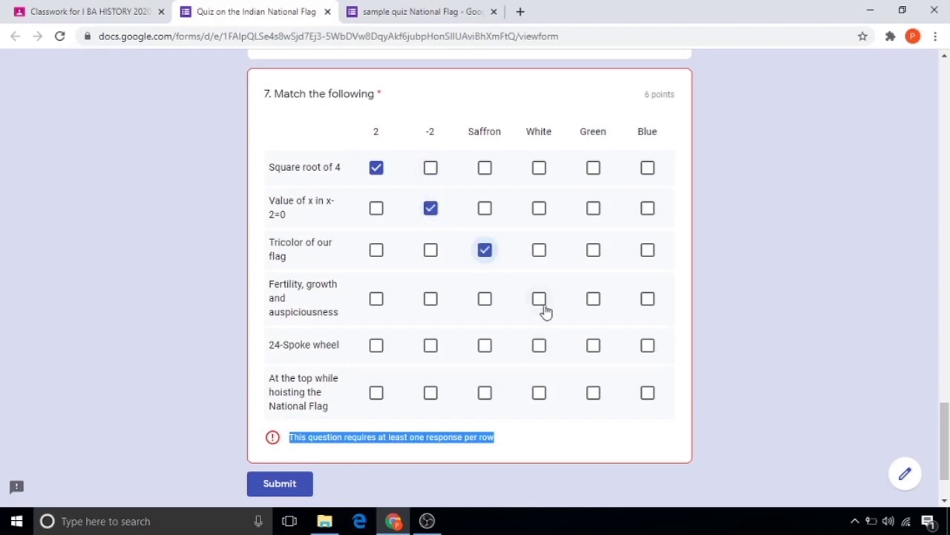
{"action": "left_click", "coordinate": [539, 298]}
{"action": "left_click", "coordinate": [594, 347]}
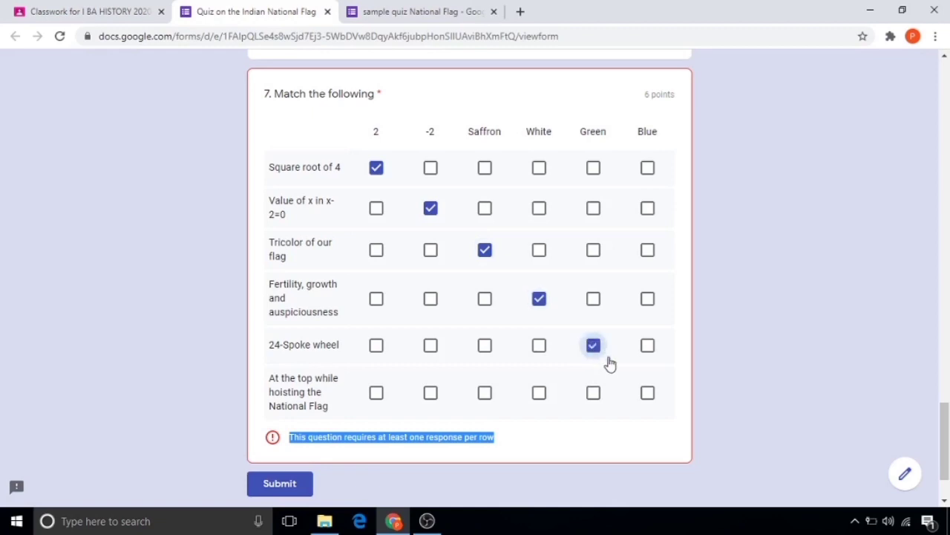
{"action": "left_click", "coordinate": [650, 395]}
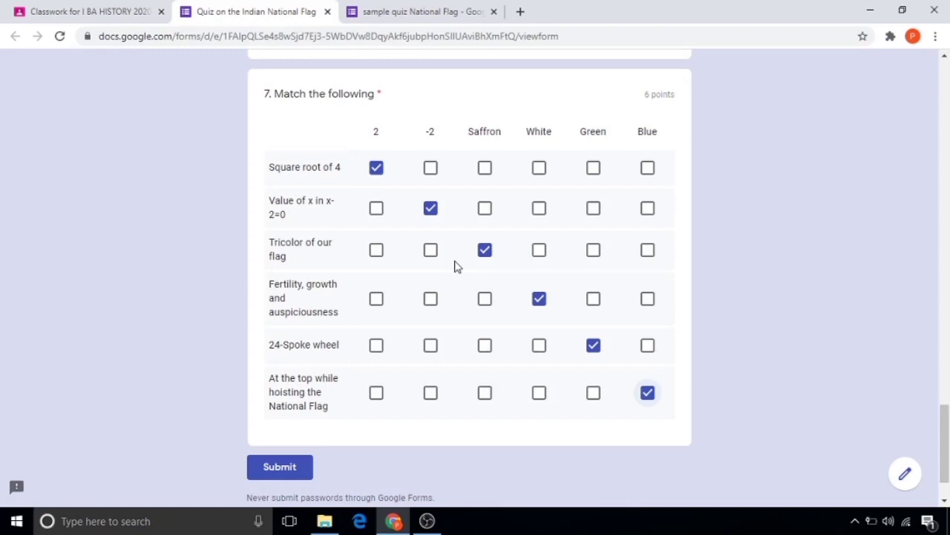
Step: Return to editing the form and turn off question 7's limit of one response per column
{"action": "scroll", "coordinate": [457, 266], "scroll_direction": "up", "scroll_amount": 1}
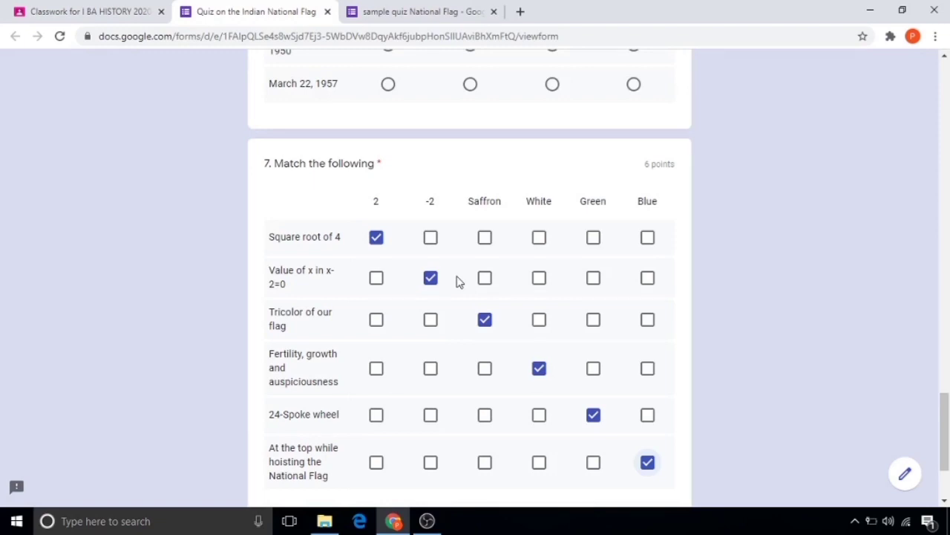
{"action": "scroll", "coordinate": [457, 281], "scroll_direction": "up", "scroll_amount": 6}
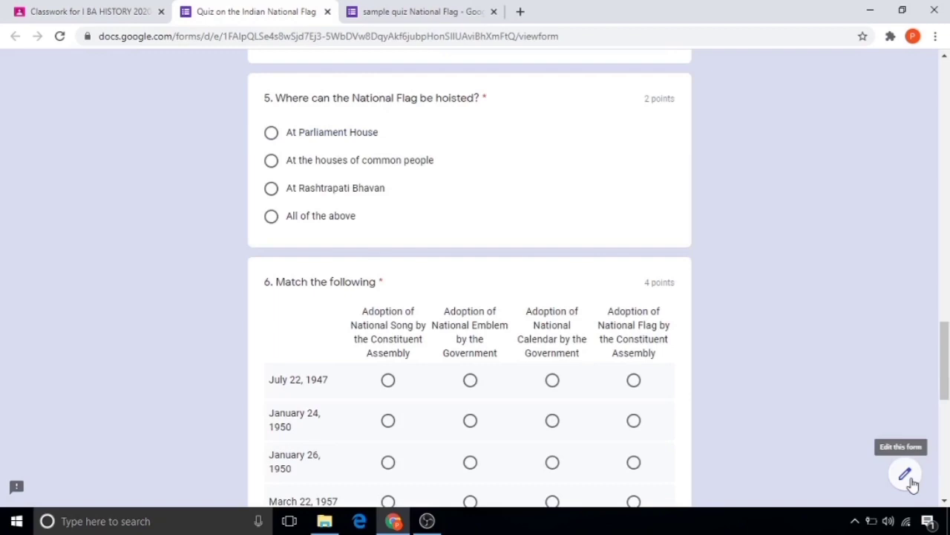
{"action": "left_click", "coordinate": [906, 476]}
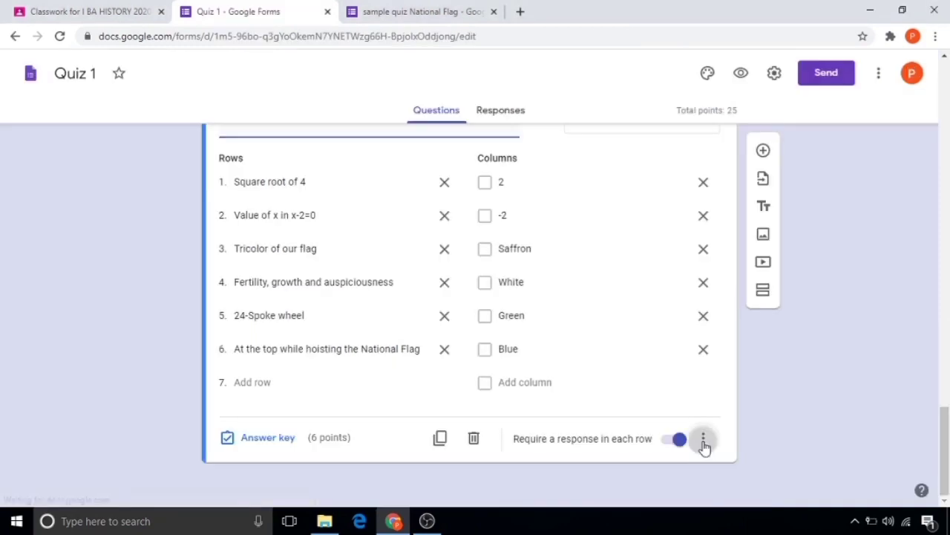
{"action": "left_click", "coordinate": [704, 443]}
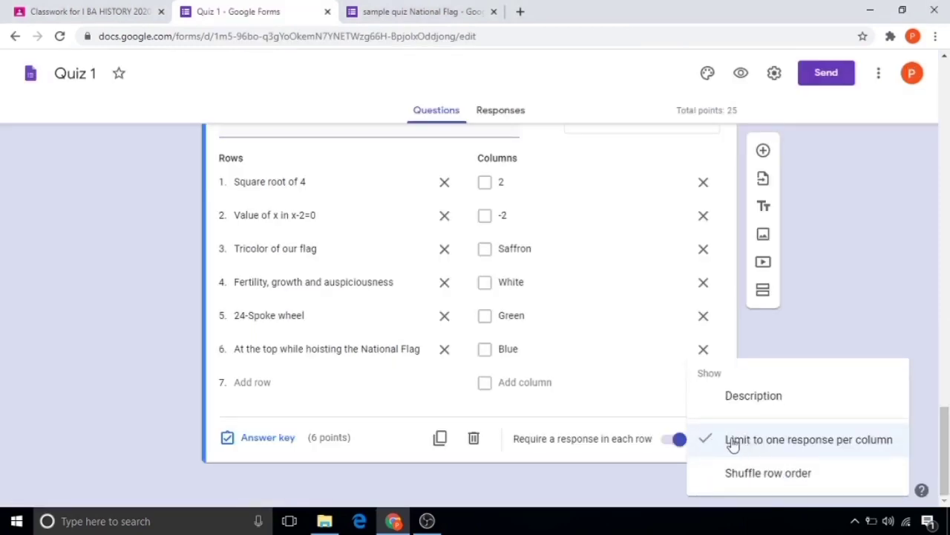
{"action": "left_click", "coordinate": [734, 444]}
Step: Preview the quiz, test ticking several answers in the same rows and columns of question 7, and close the preview
{"action": "scroll", "coordinate": [734, 443], "scroll_direction": "up", "scroll_amount": 4}
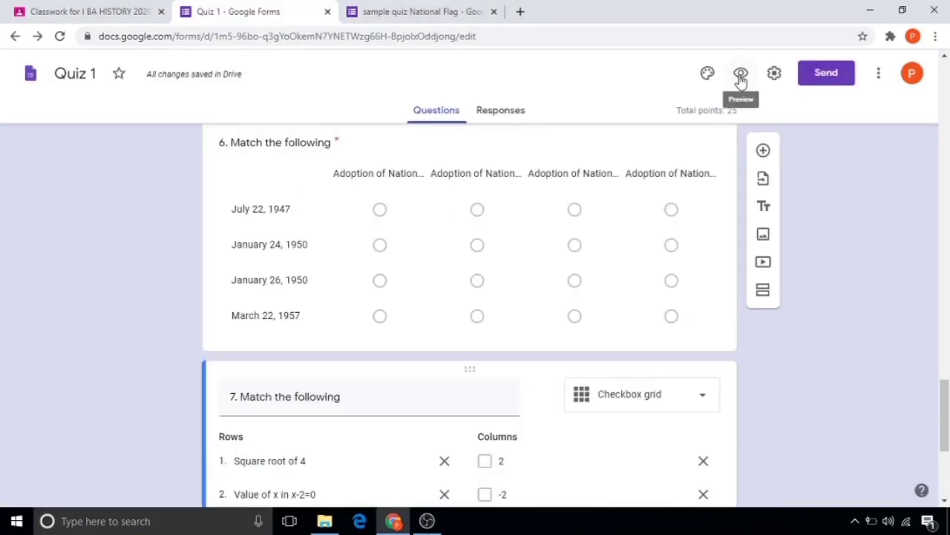
{"action": "left_click", "coordinate": [741, 72]}
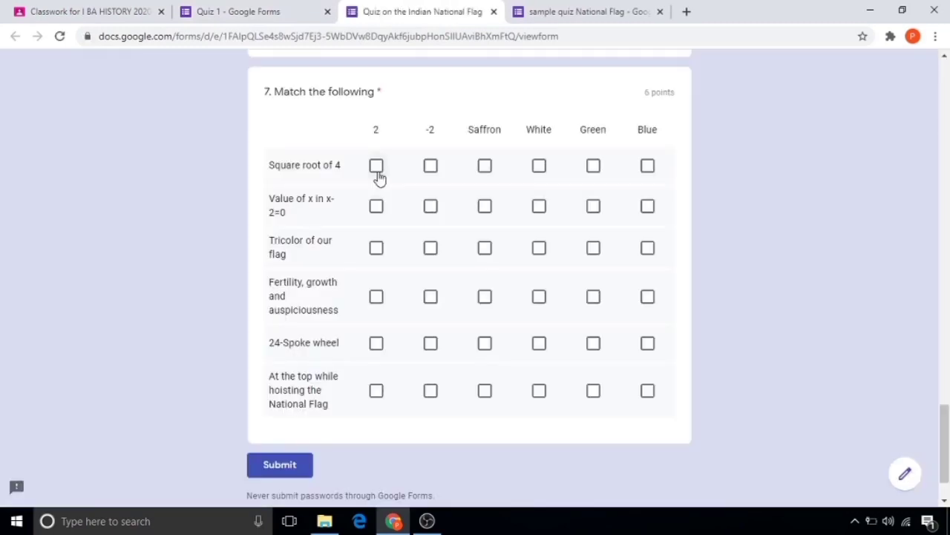
{"action": "left_click", "coordinate": [376, 166]}
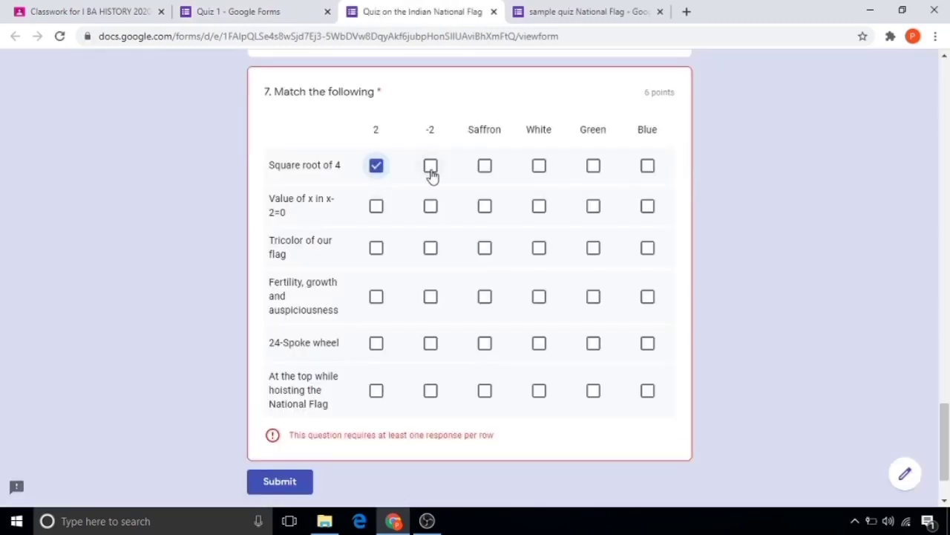
{"action": "left_click", "coordinate": [430, 167]}
{"action": "left_click", "coordinate": [432, 208]}
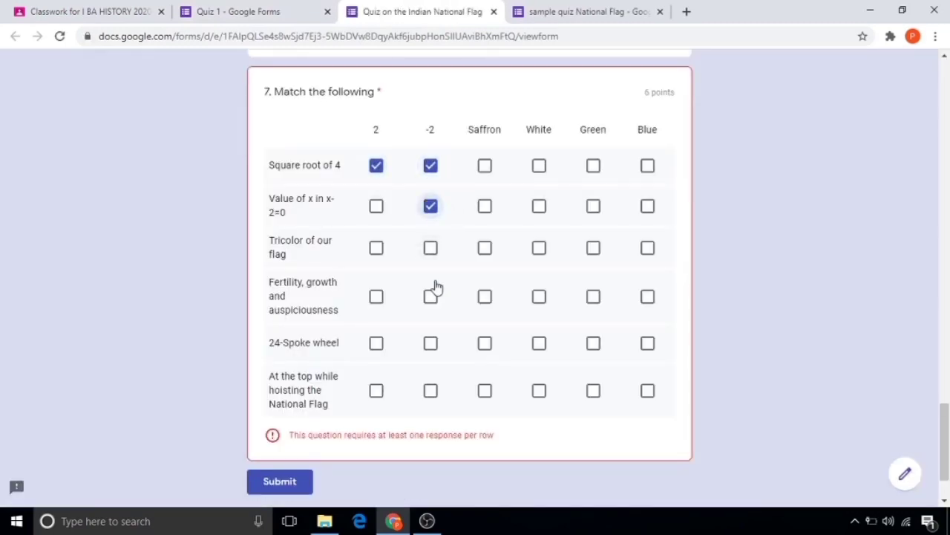
{"action": "left_click", "coordinate": [432, 250]}
{"action": "left_click", "coordinate": [376, 297]}
{"action": "left_click", "coordinate": [431, 297]}
{"action": "left_click", "coordinate": [485, 343]}
{"action": "left_click", "coordinate": [593, 391]}
{"action": "left_click", "coordinate": [376, 343]}
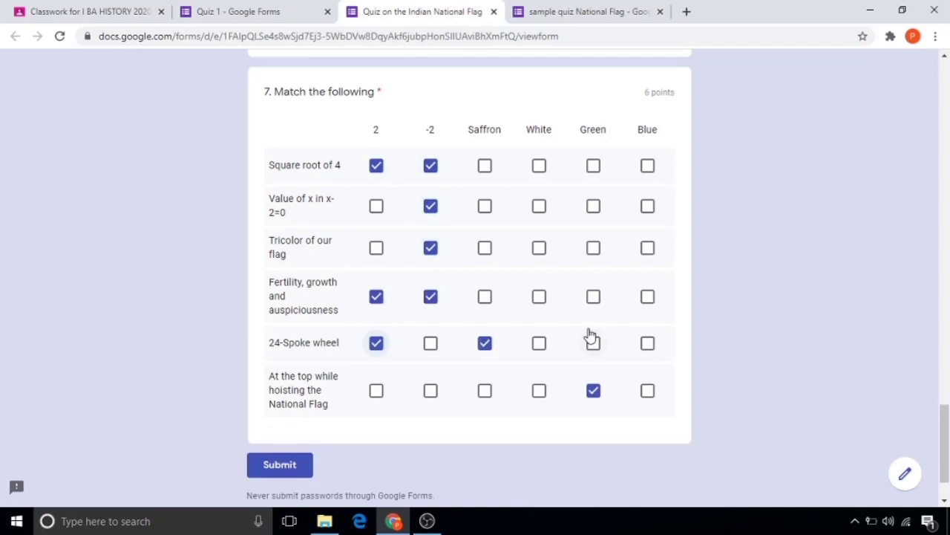
{"action": "key", "text": "ctrl+w"}
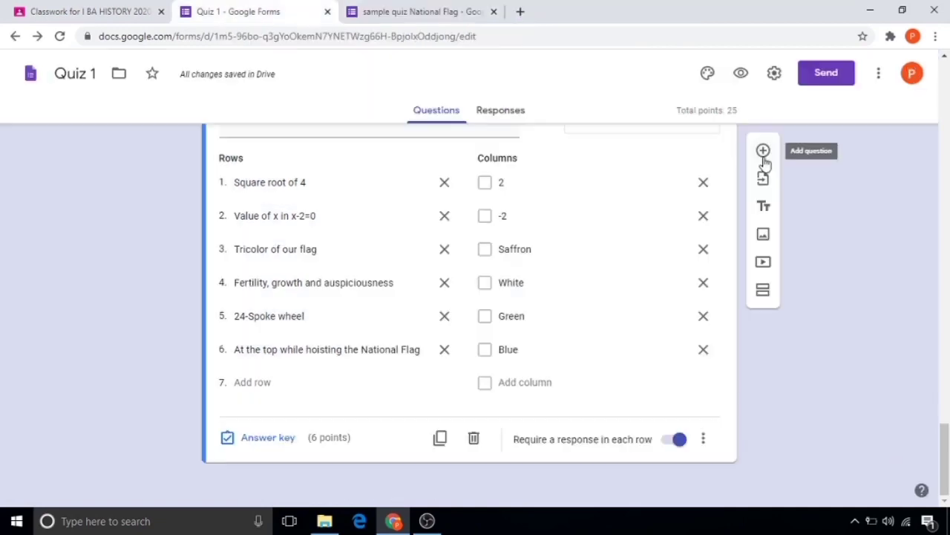
Step: Add question 8 as a file upload question and accept letting respondents upload files to Drive
{"action": "left_click", "coordinate": [765, 160]}
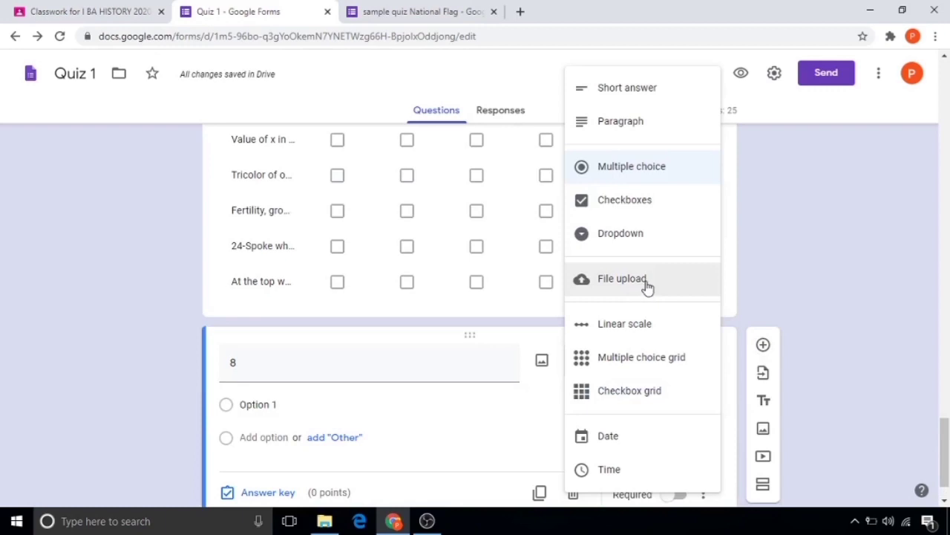
{"action": "left_click", "coordinate": [647, 288]}
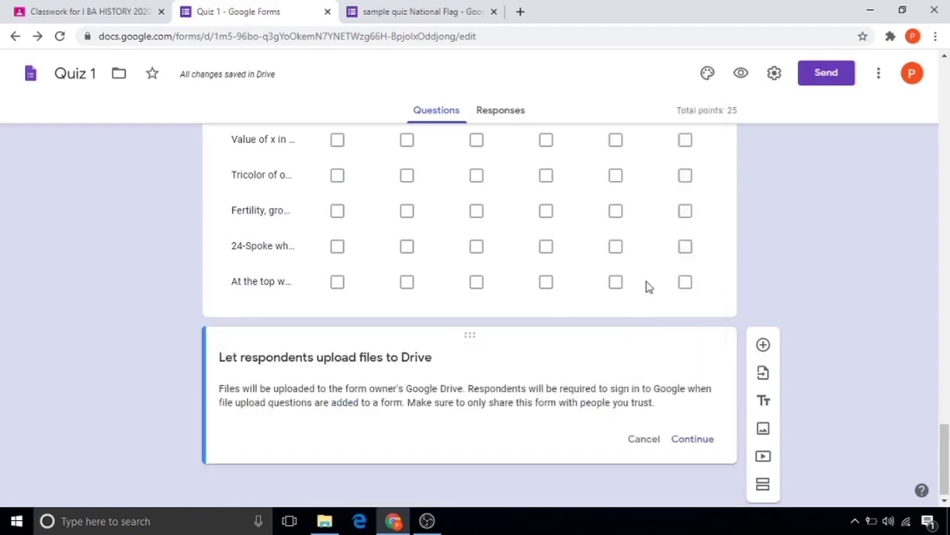
{"action": "left_click", "coordinate": [689, 444]}
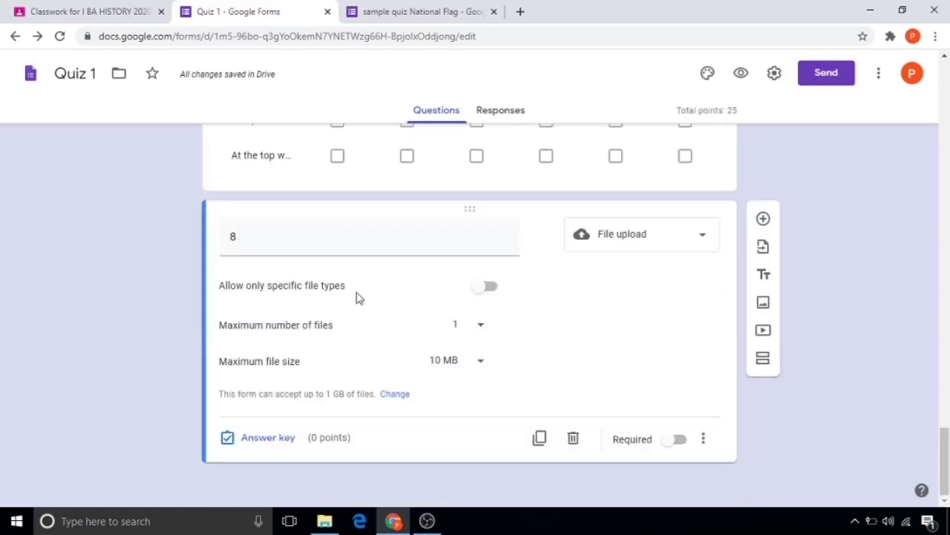
Step: Restrict question 8's uploads to the Document, Spreadsheet and Drawing file types
{"action": "left_click", "coordinate": [496, 291]}
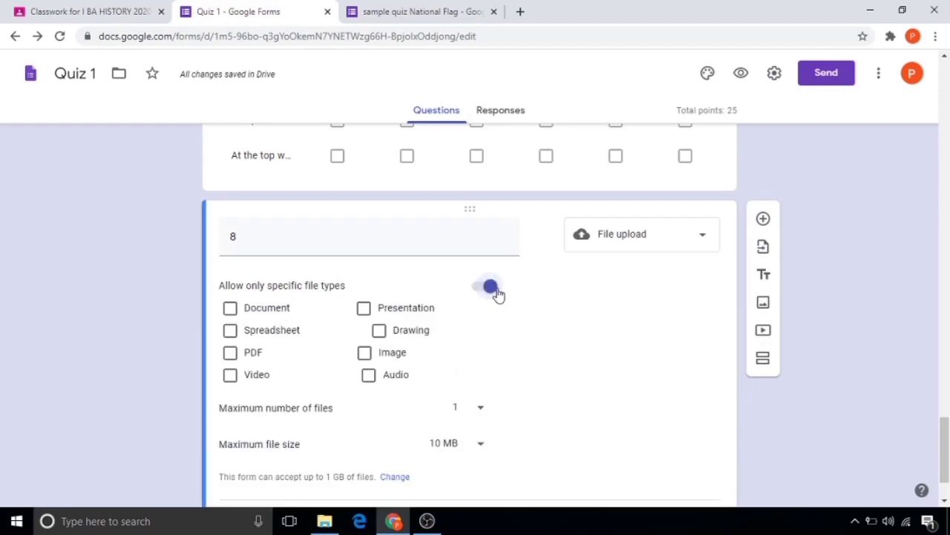
{"action": "left_click", "coordinate": [231, 309]}
{"action": "left_click", "coordinate": [230, 331]}
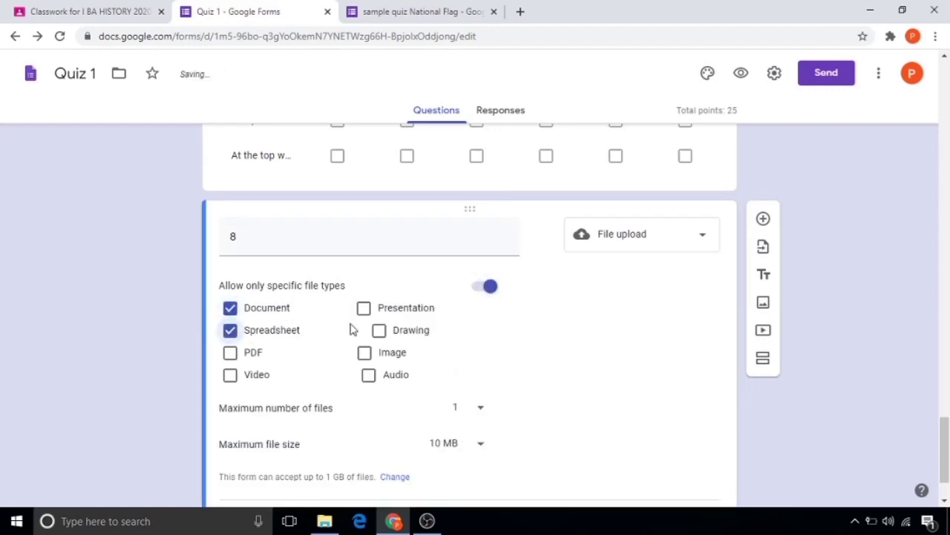
{"action": "left_click", "coordinate": [379, 330]}
Step: Look through question 8's maximum file count and file size choices without changing them, and delete the question
{"action": "left_click", "coordinate": [481, 411]}
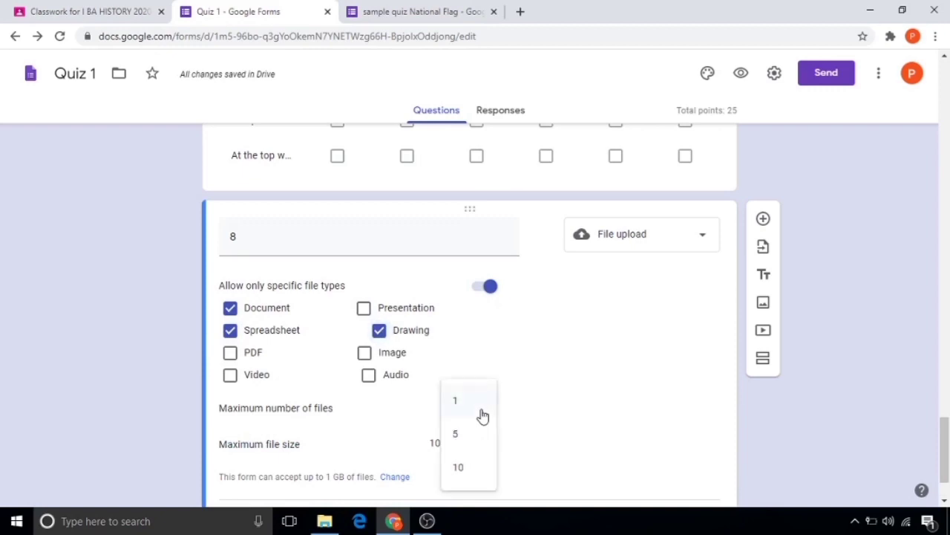
{"action": "left_click", "coordinate": [481, 416]}
{"action": "left_click", "coordinate": [481, 450]}
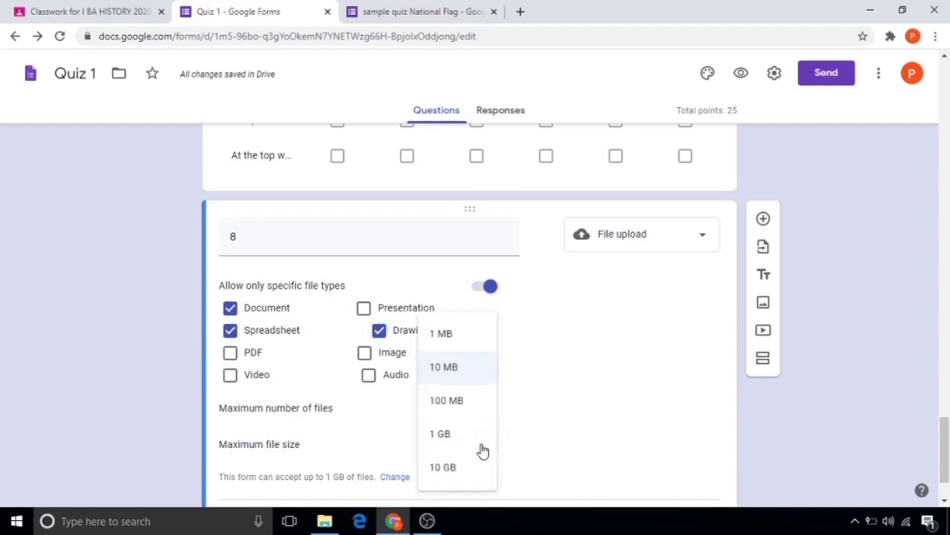
{"action": "left_click", "coordinate": [591, 392]}
{"action": "scroll", "coordinate": [544, 290], "scroll_direction": "down", "scroll_amount": 1}
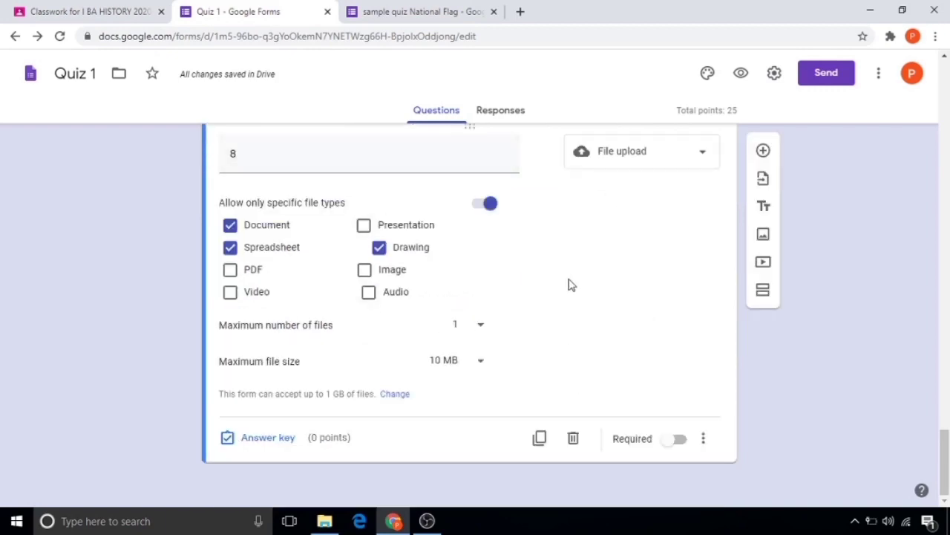
{"action": "left_click", "coordinate": [573, 441]}
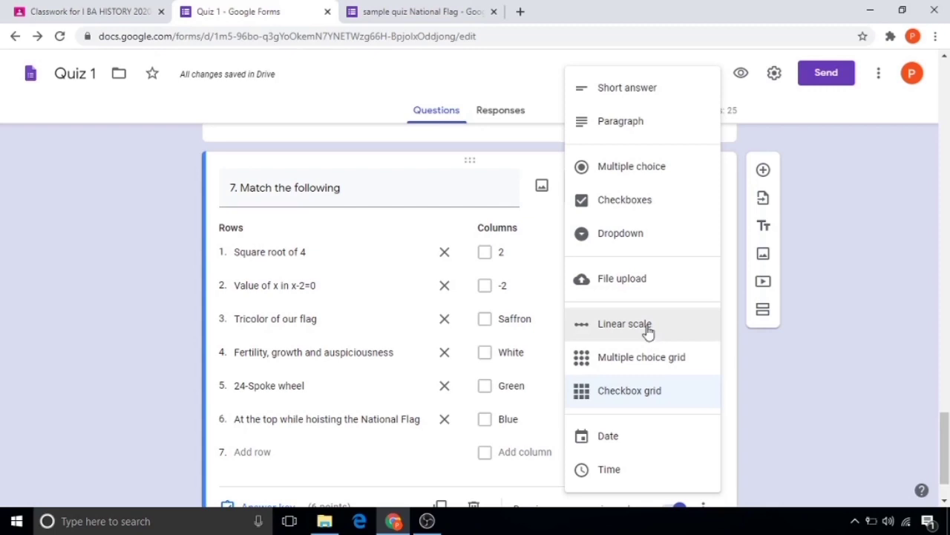
Step: Import the "Overall feedback" linear scale question from the form "sample quiz National Flag" below question 7
{"action": "left_click", "coordinate": [765, 206]}
{"action": "left_click", "coordinate": [764, 202]}
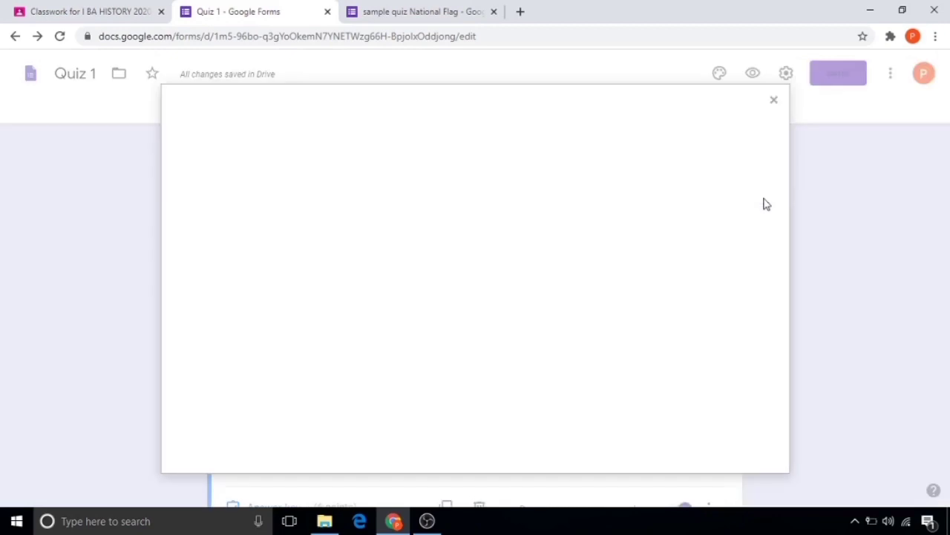
{"action": "left_click", "coordinate": [300, 321]}
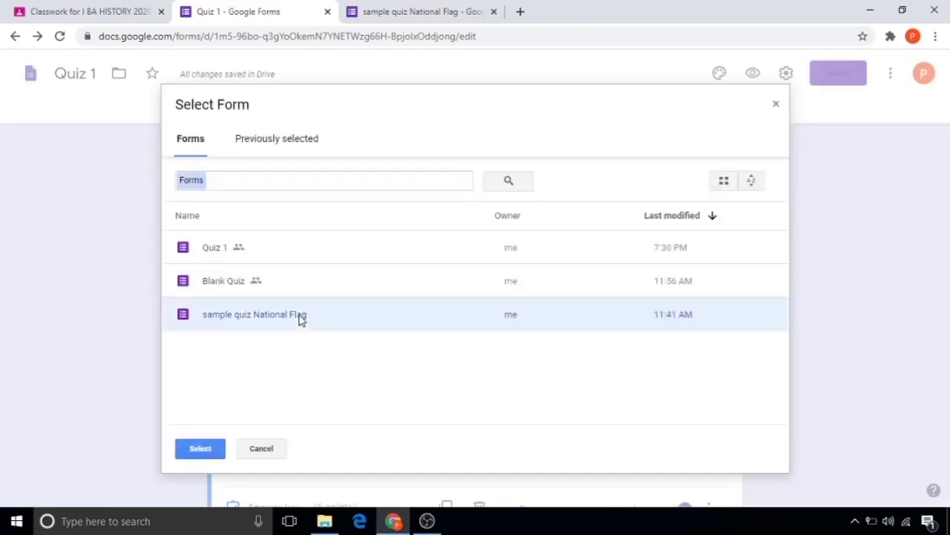
{"action": "left_click", "coordinate": [197, 449]}
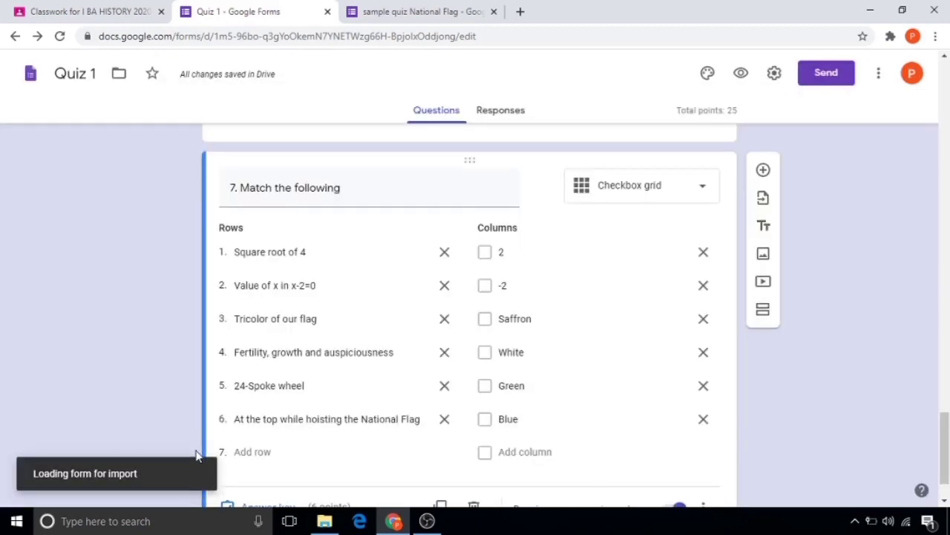
{"action": "left_click", "coordinate": [751, 366]}
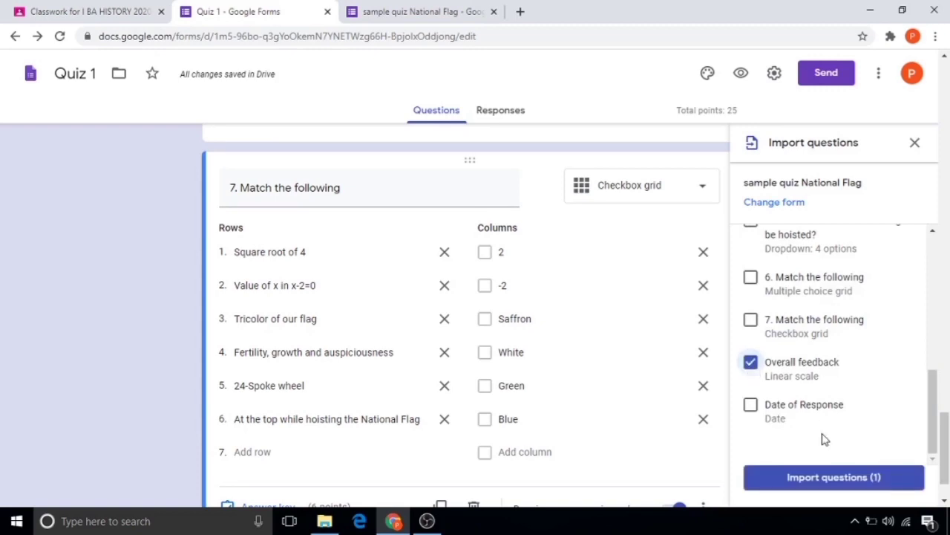
{"action": "left_click", "coordinate": [822, 479]}
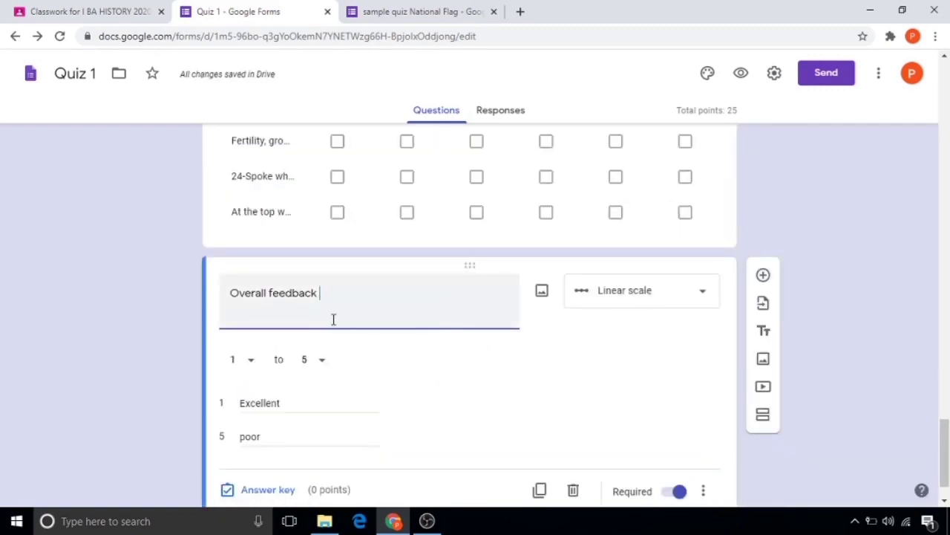
Step: View the upper-limit choices of the "Overall feedback" scale and keep it at 5
{"action": "scroll", "coordinate": [446, 372], "scroll_direction": "down", "scroll_amount": 1}
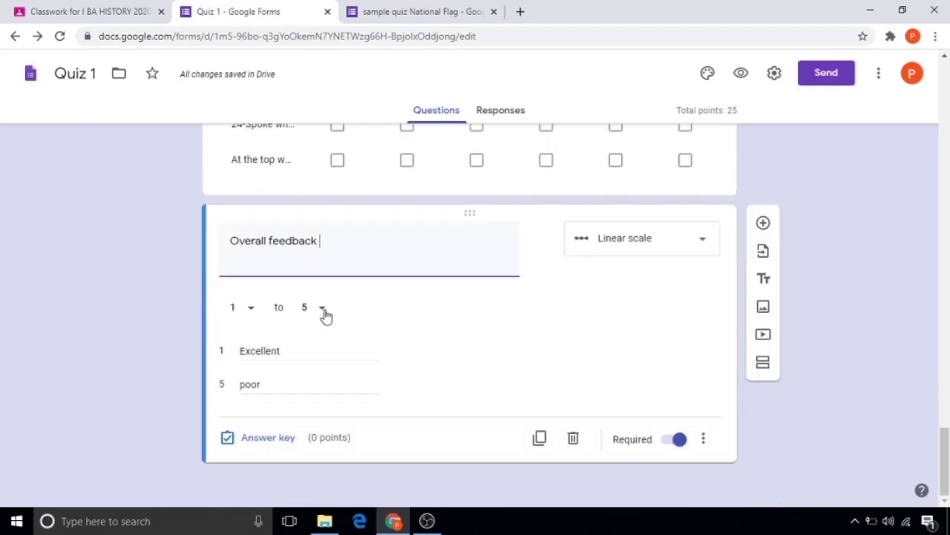
{"action": "left_click", "coordinate": [322, 307]}
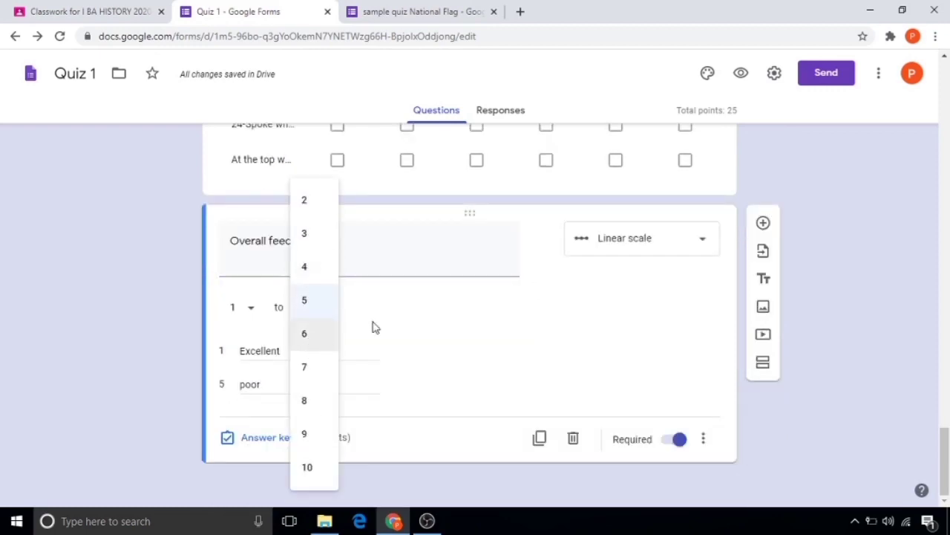
{"action": "left_click", "coordinate": [392, 363]}
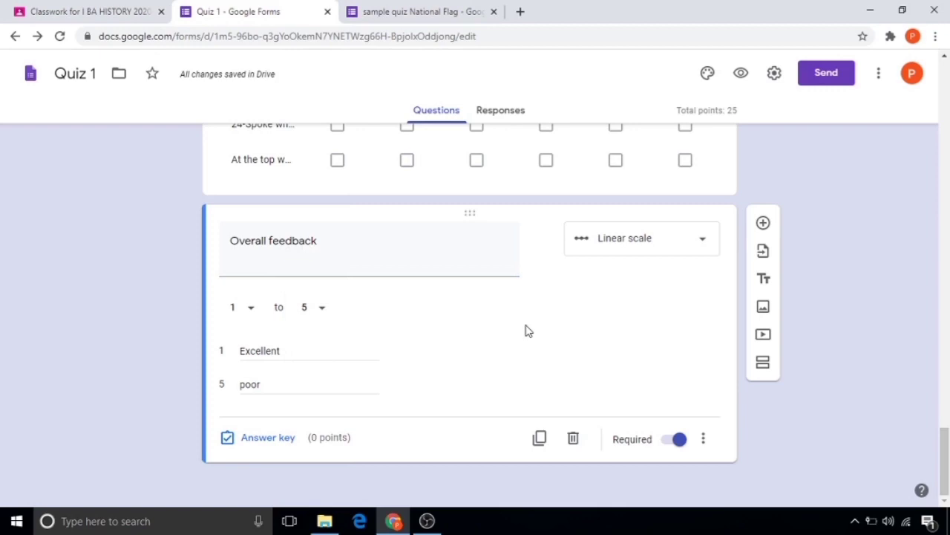
Step: Add a Date question and a Time question below "Overall feedback" and make the Date question optional
{"action": "left_click", "coordinate": [762, 223]}
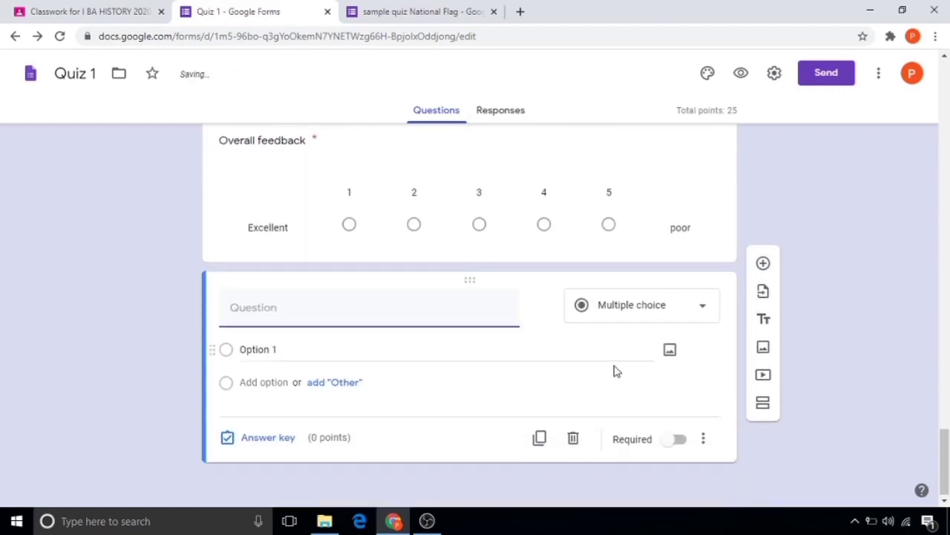
{"action": "left_click", "coordinate": [702, 306]}
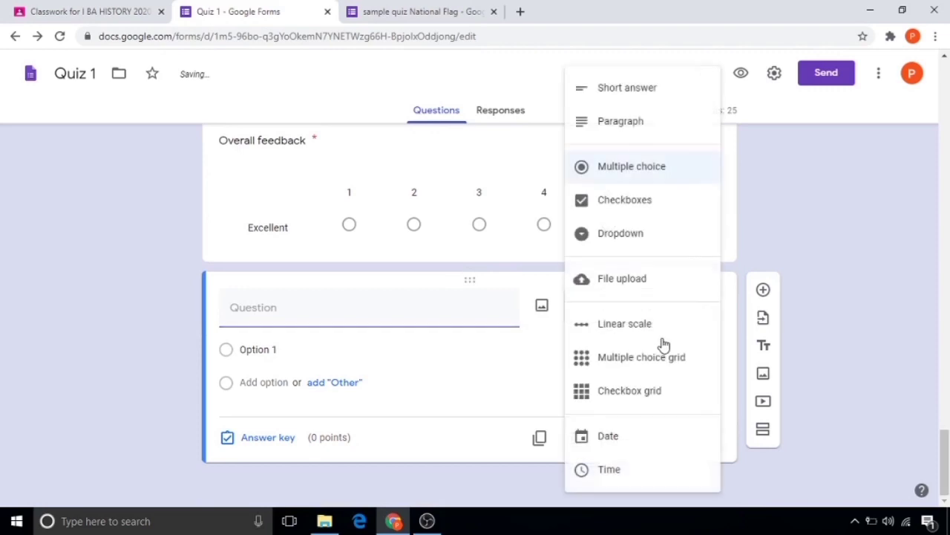
{"action": "left_click", "coordinate": [630, 439]}
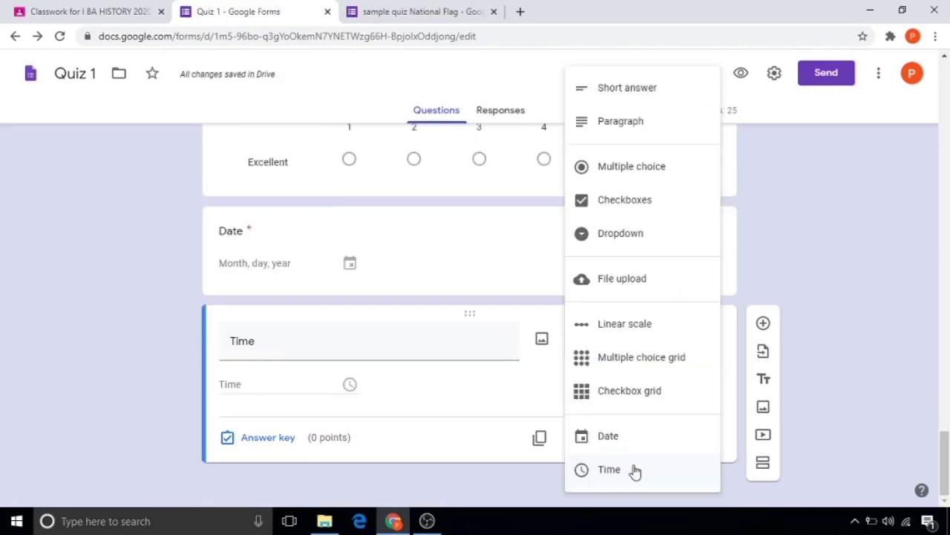
{"action": "left_click", "coordinate": [635, 470]}
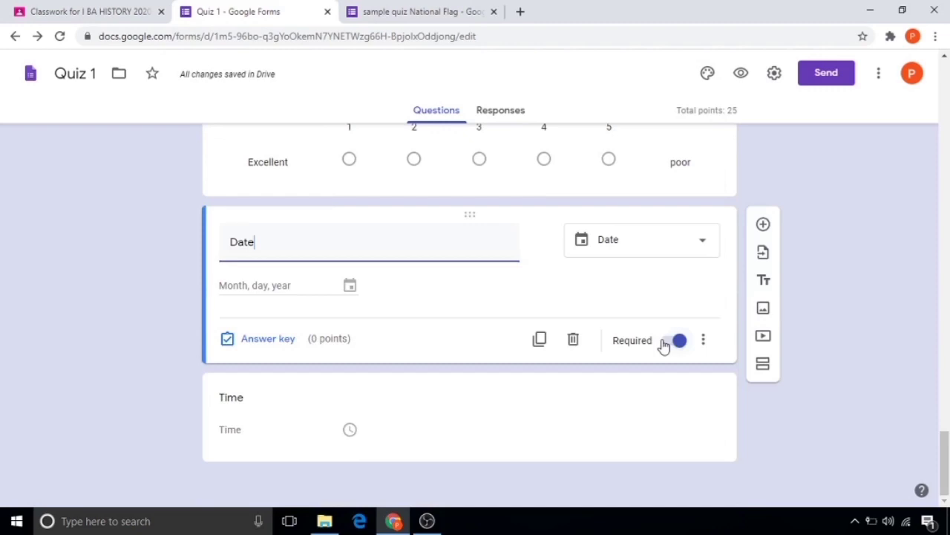
{"action": "left_click", "coordinate": [663, 346]}
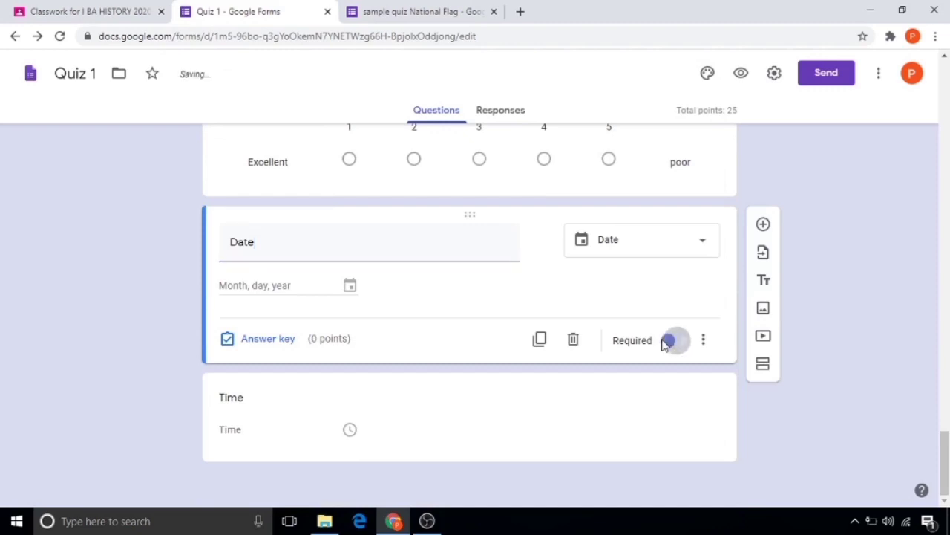
Step: Import the title "See the video attached and answer the questions" from the form "sample quiz National Flag" below the Full Name question
{"action": "scroll", "coordinate": [769, 363], "scroll_direction": "up", "scroll_amount": 1}
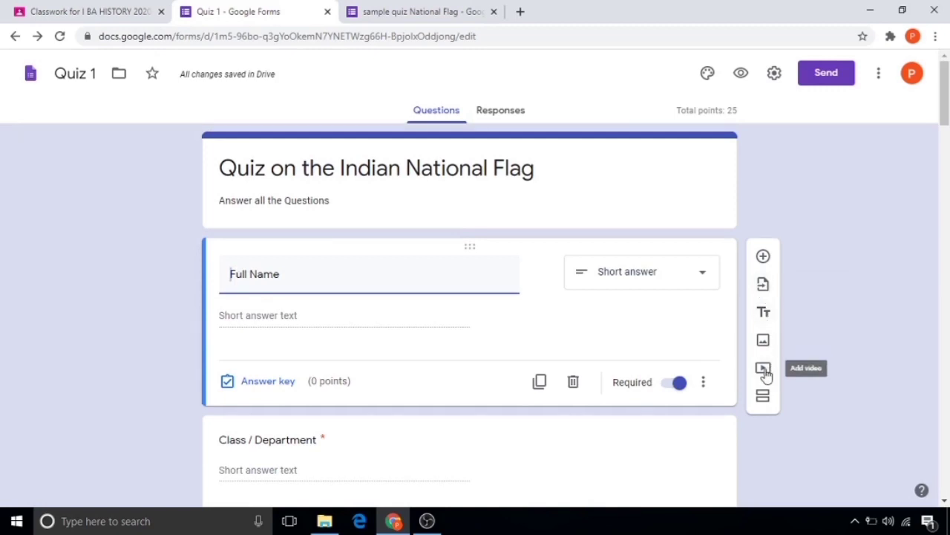
{"action": "left_click", "coordinate": [763, 284]}
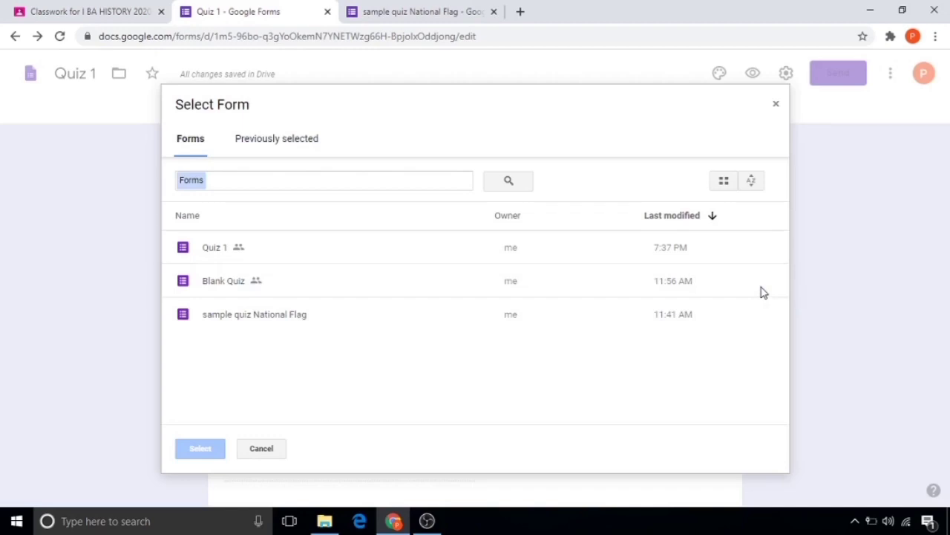
{"action": "left_click", "coordinate": [282, 319]}
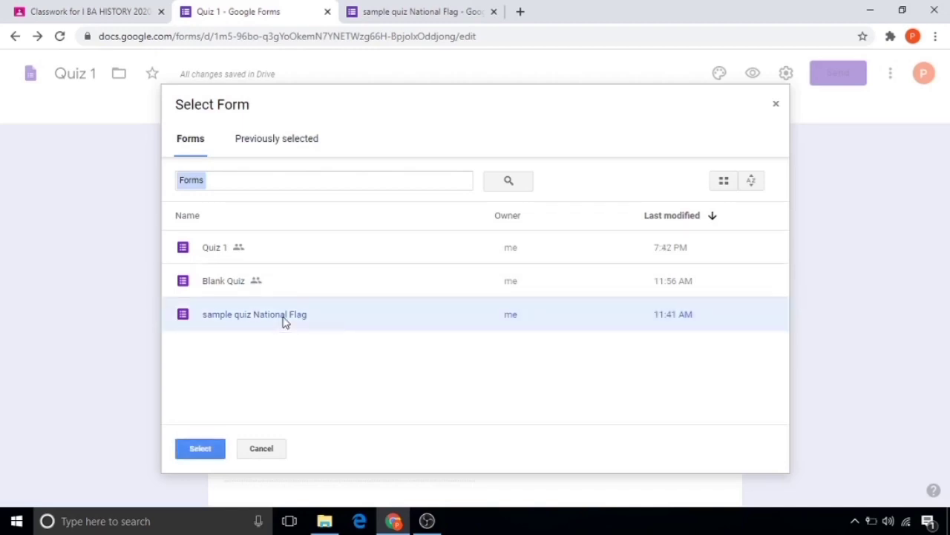
{"action": "left_click", "coordinate": [202, 448]}
{"action": "left_click", "coordinate": [751, 282]}
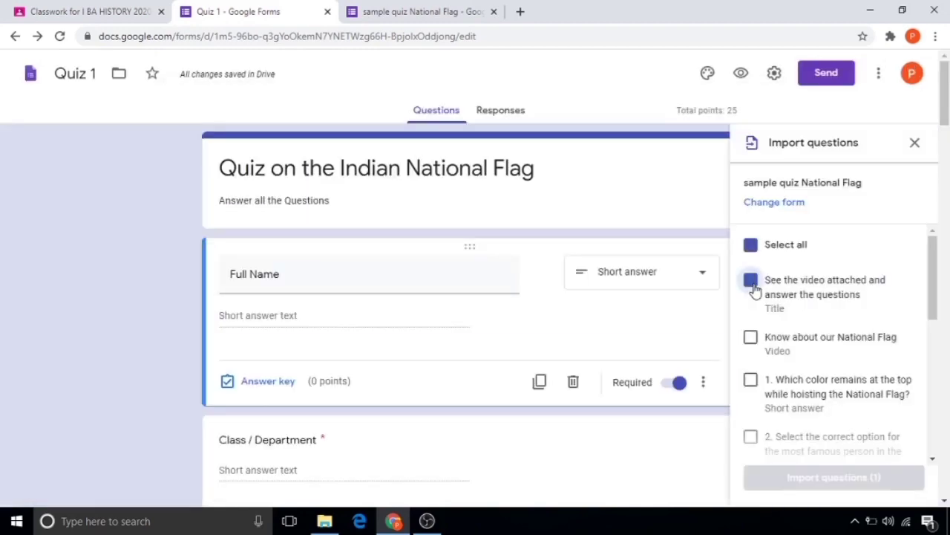
{"action": "left_click", "coordinate": [829, 479]}
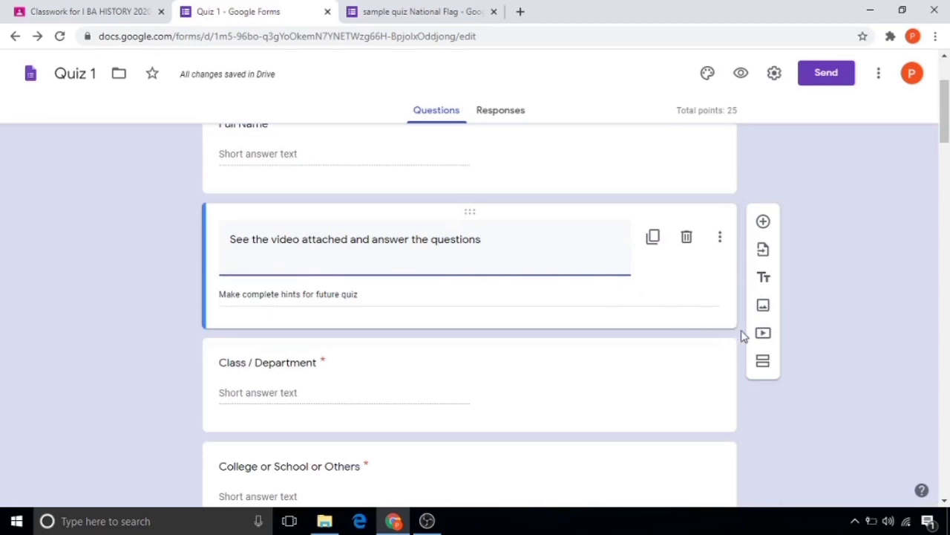
Step: Search YouTube for "Indian national flag" and insert a video below the "See the video attached" title
{"action": "left_click", "coordinate": [764, 333]}
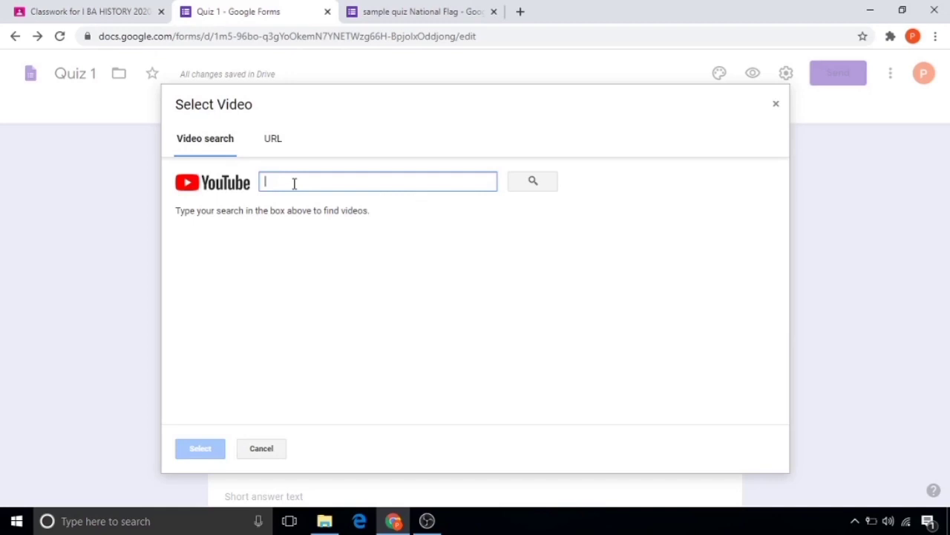
{"action": "type", "text": "Indian national flag"}
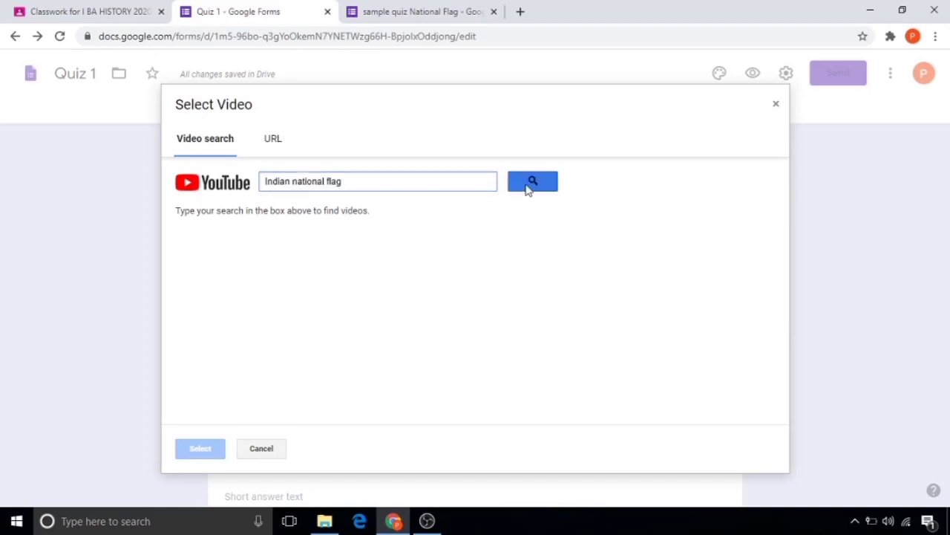
{"action": "left_click", "coordinate": [528, 184]}
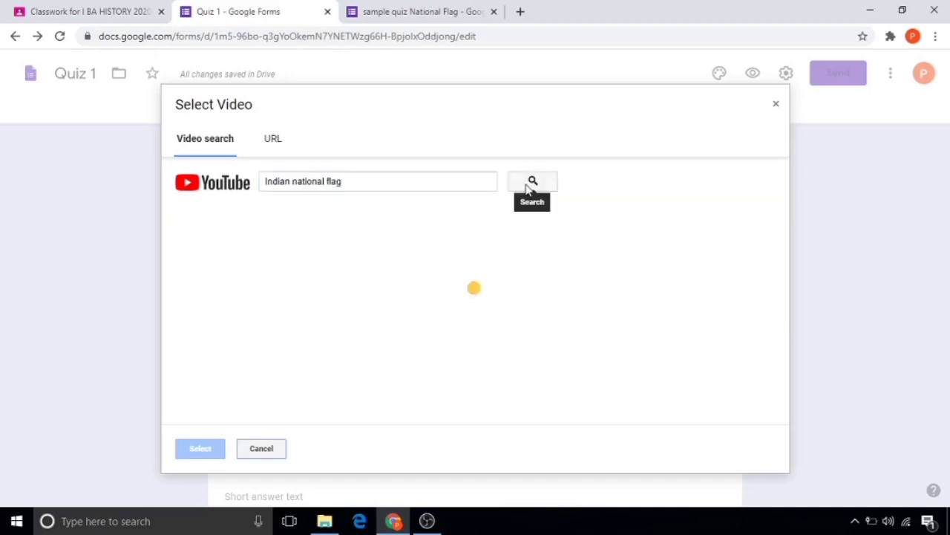
{"action": "left_click", "coordinate": [460, 255]}
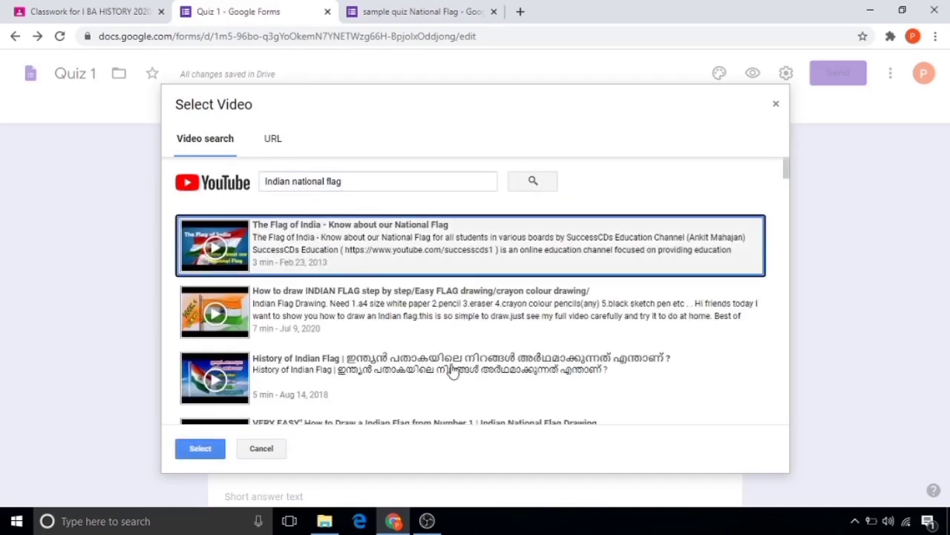
{"action": "left_click", "coordinate": [453, 372]}
{"action": "left_click", "coordinate": [475, 314]}
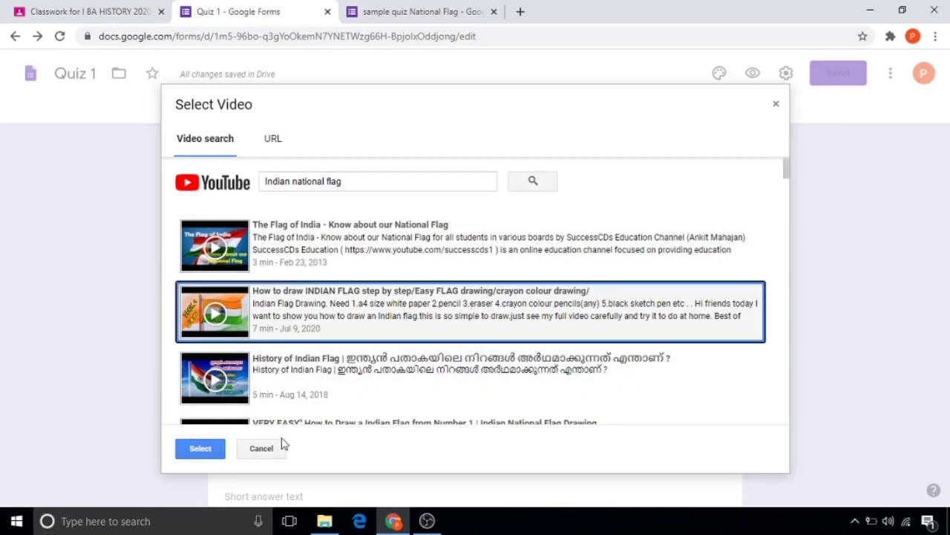
{"action": "left_click", "coordinate": [211, 450]}
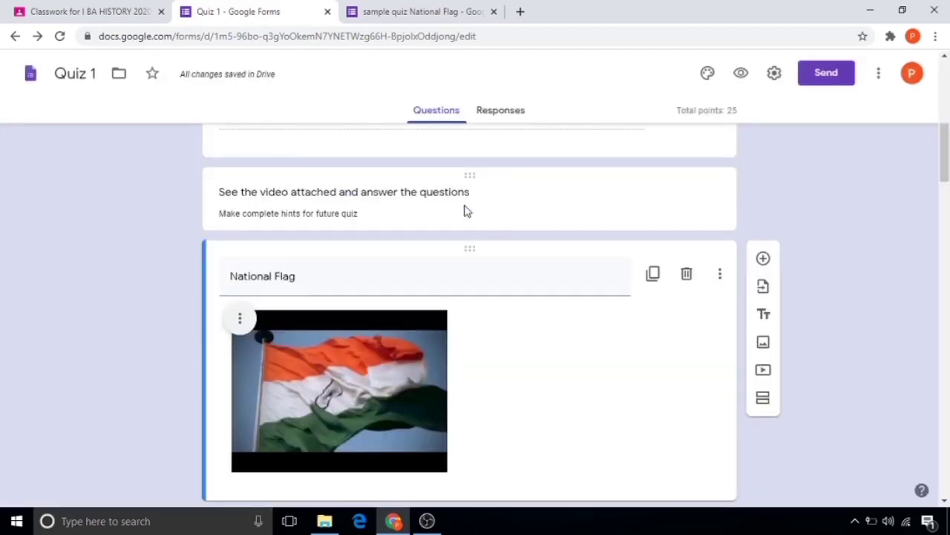
Step: Preview the quiz from the video down to the Overall feedback and Date questions, and close the preview
{"action": "left_click", "coordinate": [744, 74]}
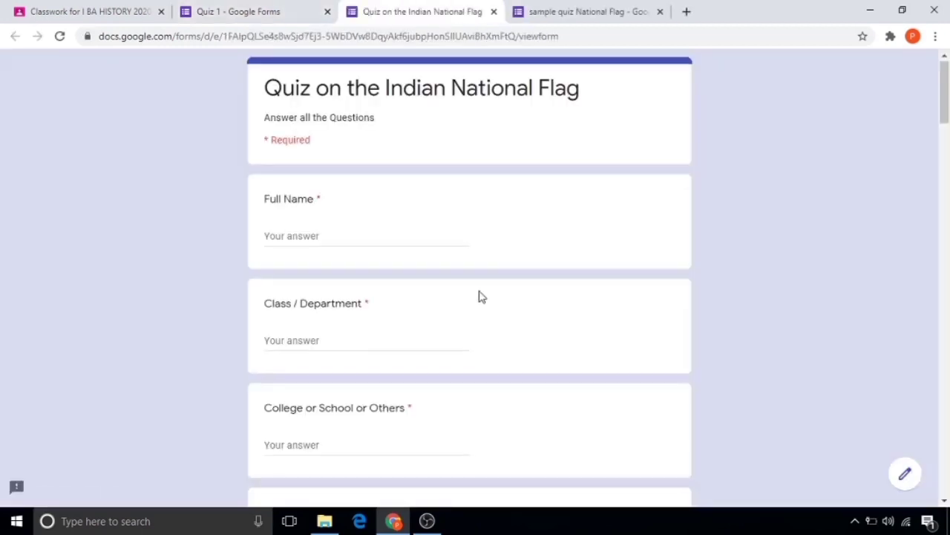
{"action": "scroll", "coordinate": [481, 289], "scroll_direction": "down", "scroll_amount": 5}
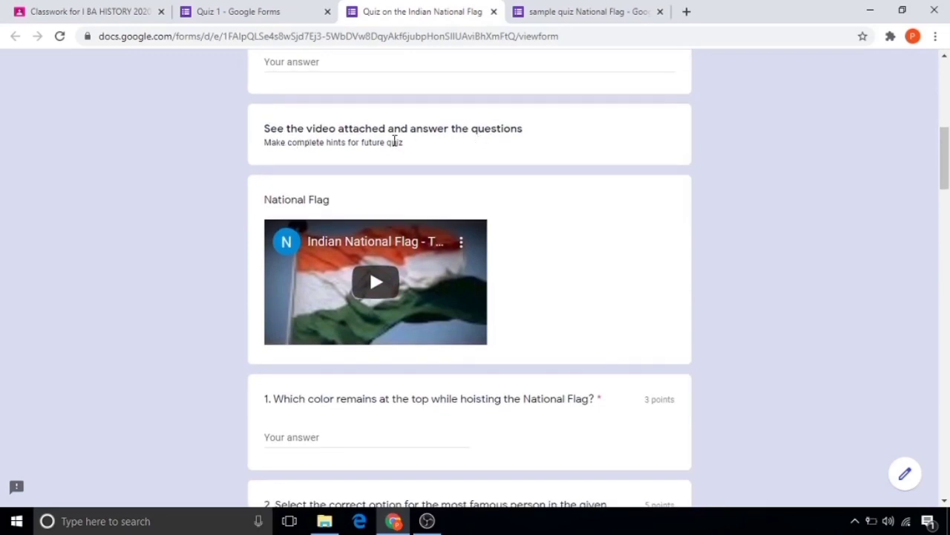
{"action": "scroll", "coordinate": [473, 285], "scroll_direction": "down", "scroll_amount": 13}
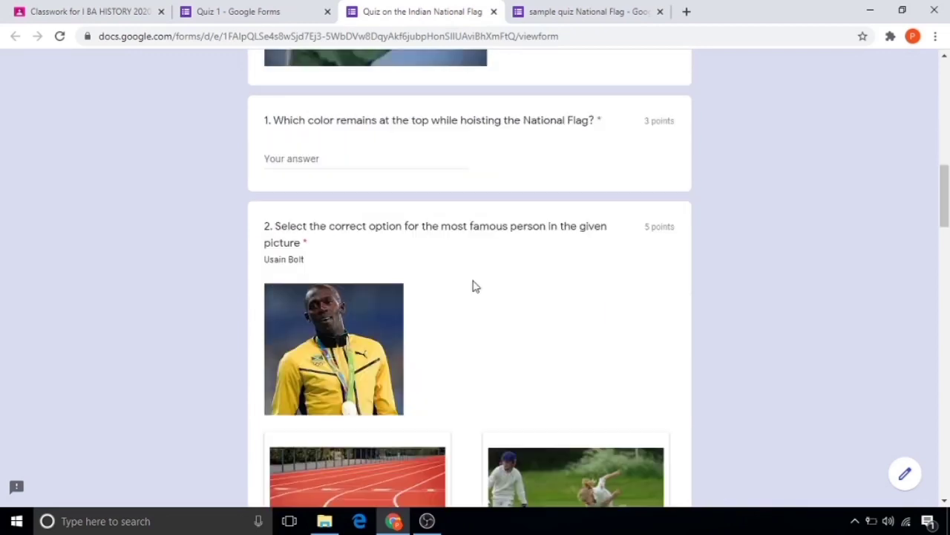
{"action": "scroll", "coordinate": [469, 288], "scroll_direction": "down", "scroll_amount": 9}
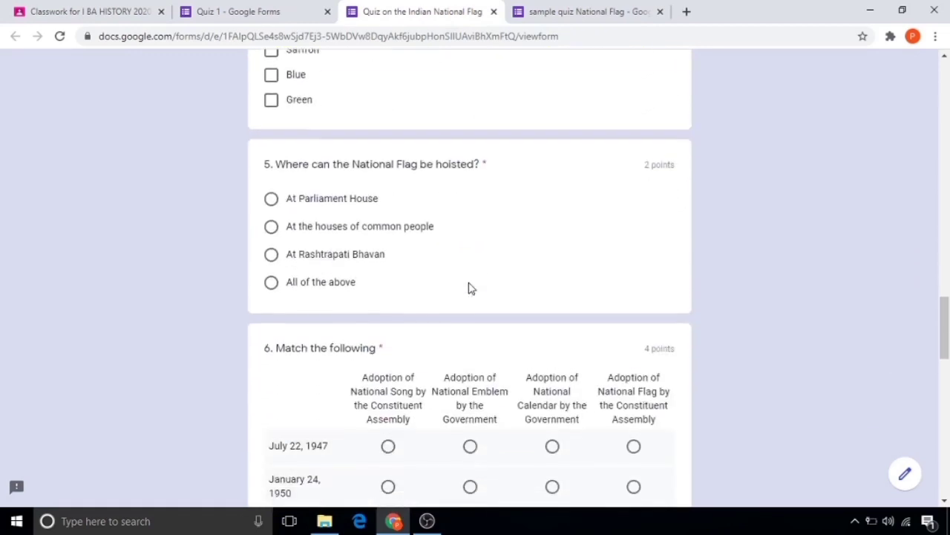
{"action": "scroll", "coordinate": [469, 288], "scroll_direction": "down", "scroll_amount": 5}
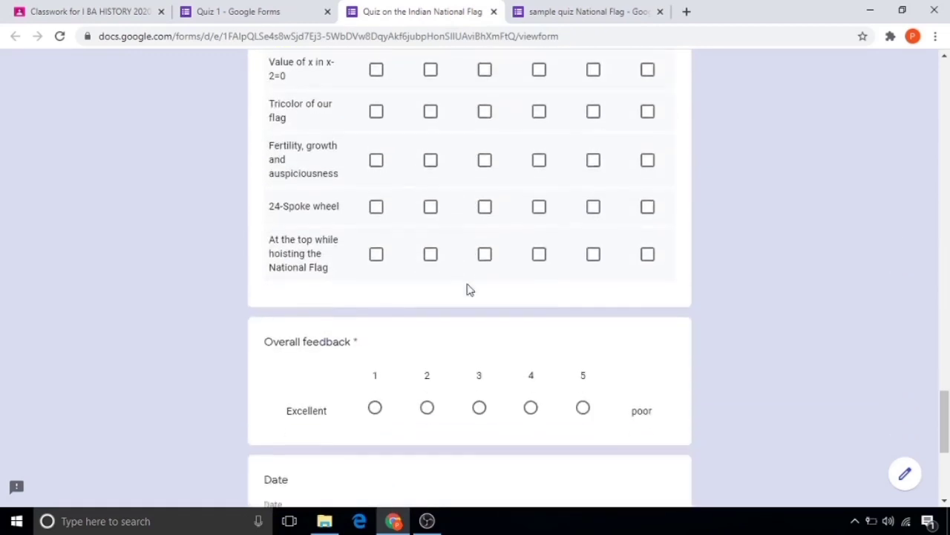
{"action": "key", "text": "ctrl+w"}
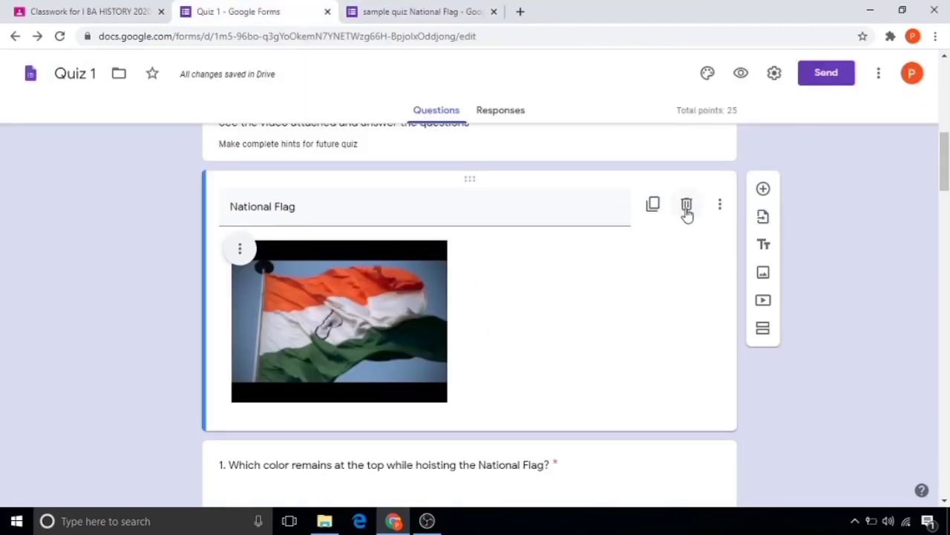
Step: Delete the "National Flag" video and the Date and Time questions at the end of the quiz
{"action": "left_click", "coordinate": [687, 206]}
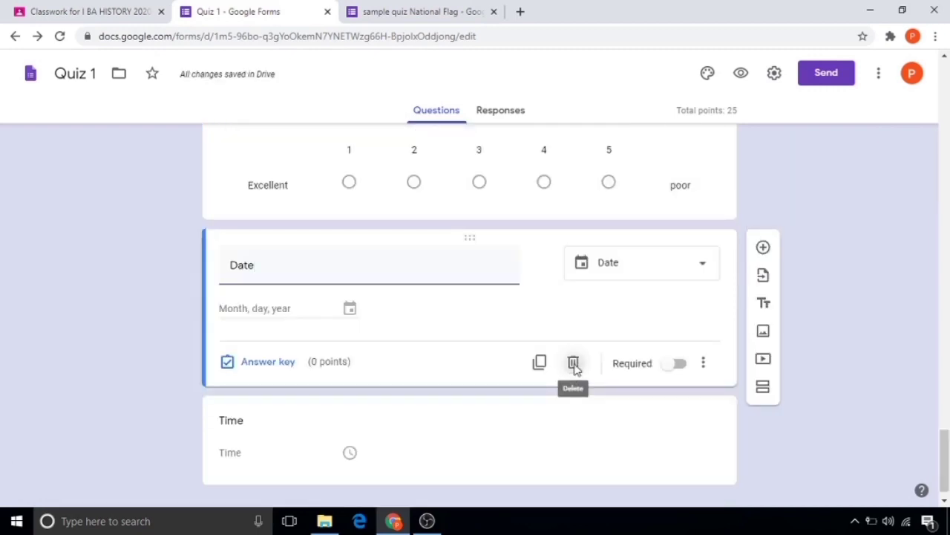
{"action": "left_click", "coordinate": [572, 364]}
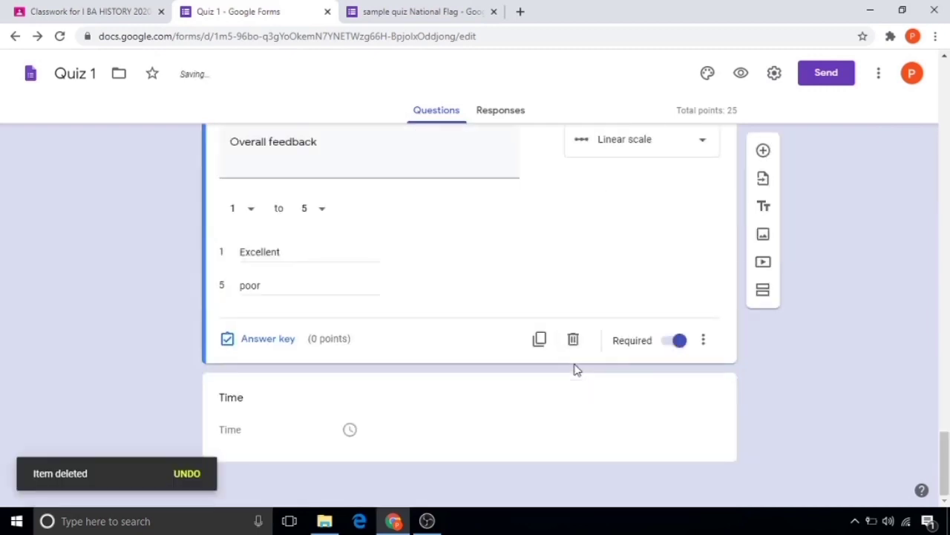
{"action": "left_click", "coordinate": [469, 414]}
{"action": "left_click", "coordinate": [572, 438]}
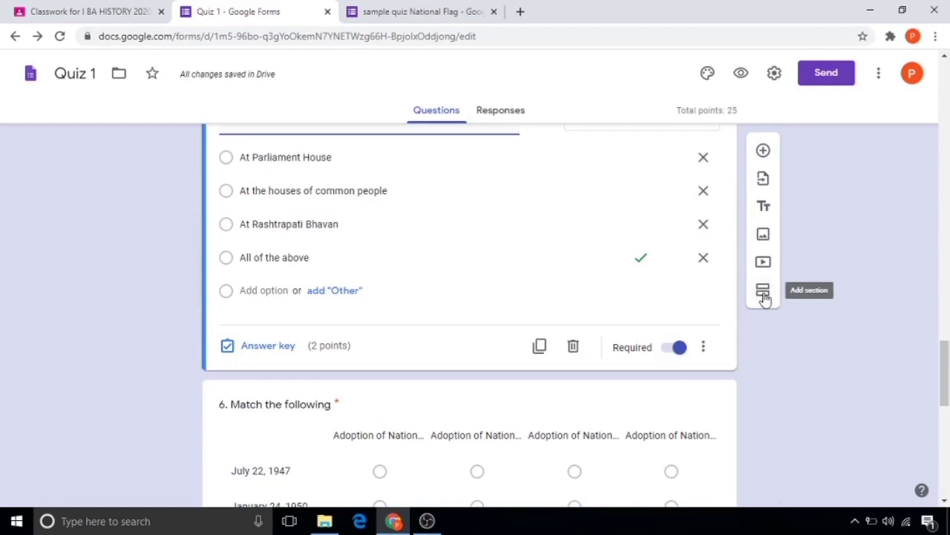
Step: Add a section after question 5 and title it "Section B"
{"action": "left_click", "coordinate": [763, 293]}
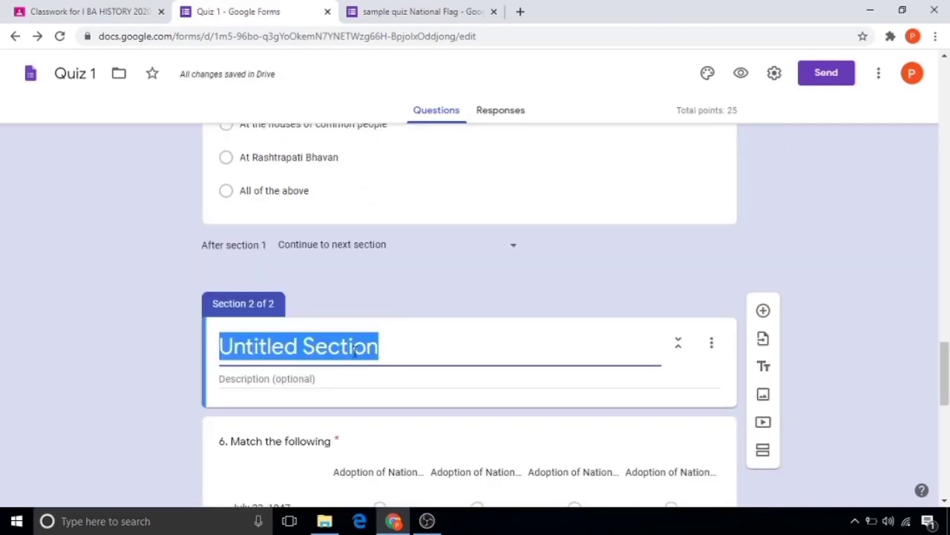
{"action": "type", "text": "Section B"}
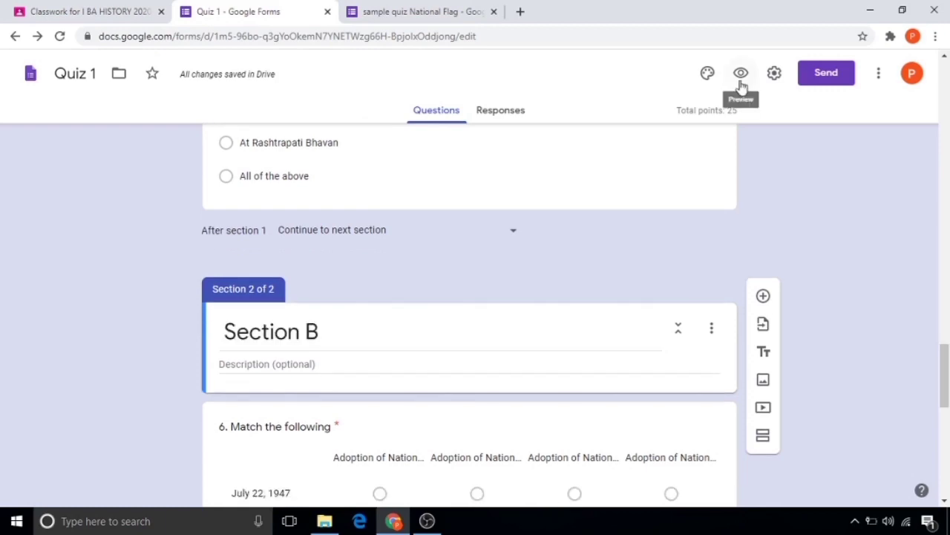
Step: Preview the sectioned quiz, try to advance past question 5 without answering the required questions, and close the preview
{"action": "left_click", "coordinate": [741, 74]}
{"action": "scroll", "coordinate": [504, 339], "scroll_direction": "down", "scroll_amount": 10}
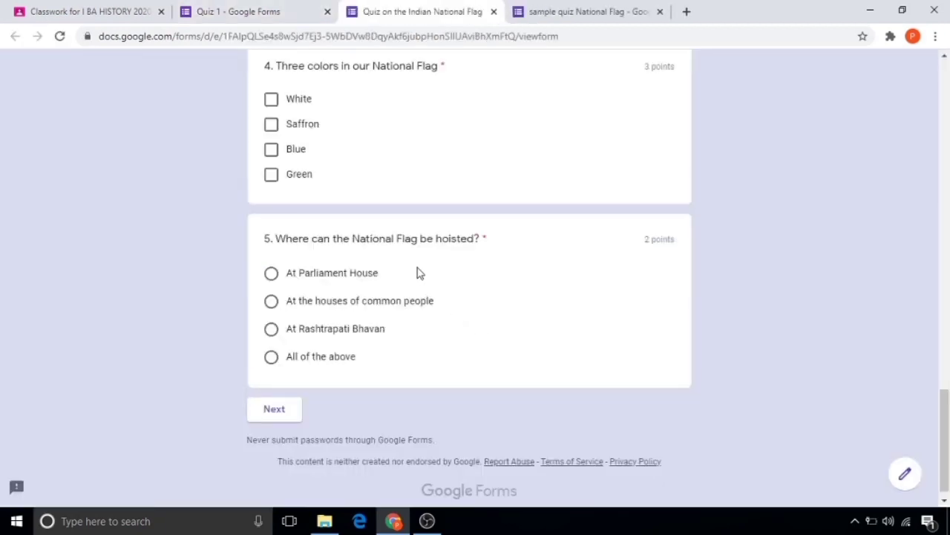
{"action": "left_click", "coordinate": [275, 410]}
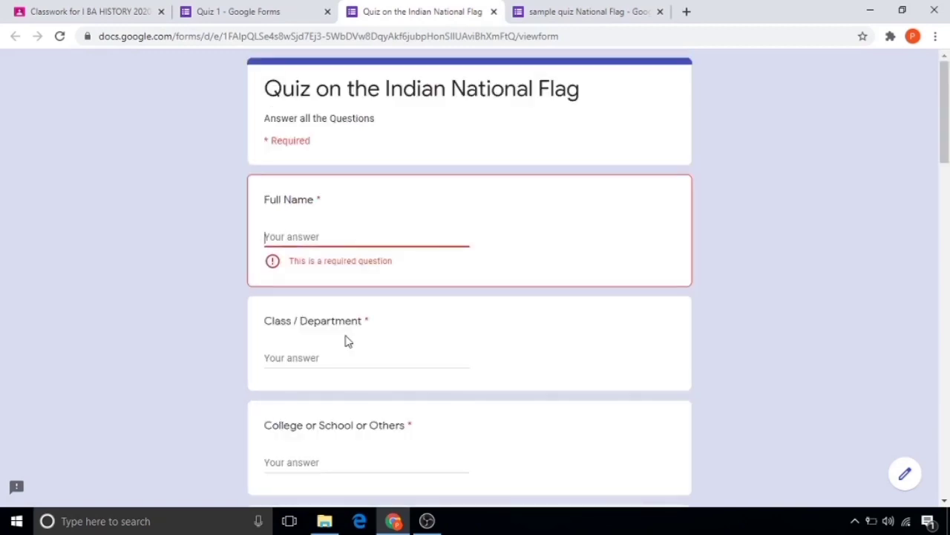
{"action": "scroll", "coordinate": [445, 256], "scroll_direction": "down", "scroll_amount": 4}
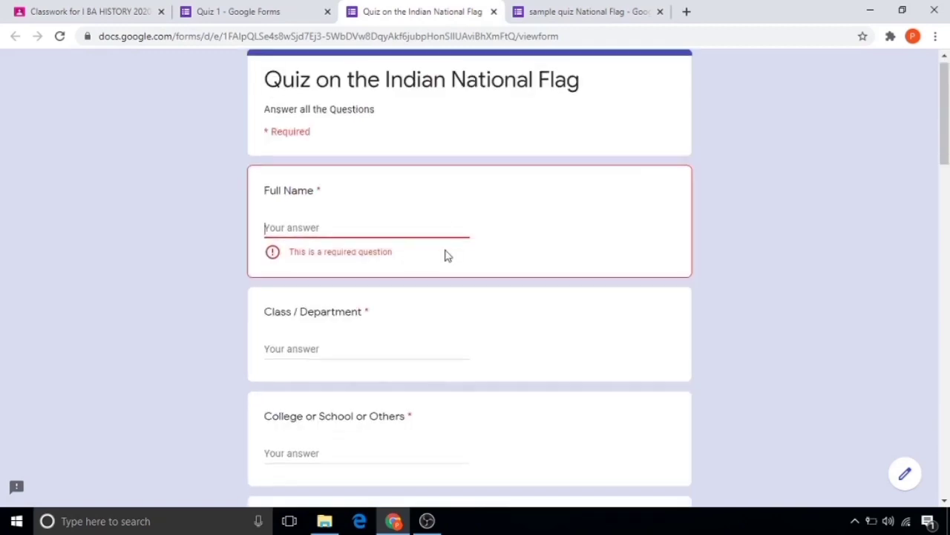
{"action": "scroll", "coordinate": [446, 255], "scroll_direction": "up", "scroll_amount": 5}
{"action": "left_click", "coordinate": [494, 12]}
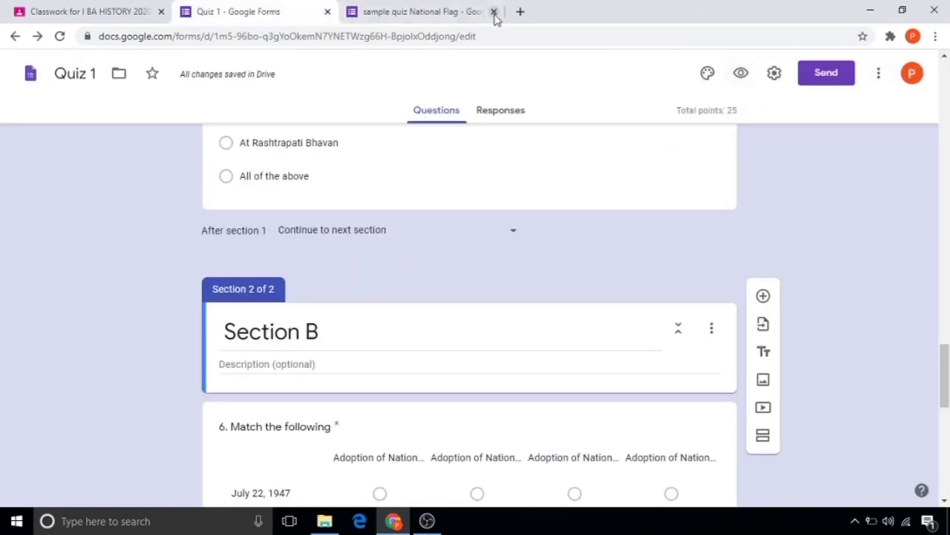
Step: Merge Section B with the section above it so the quiz is a single section again
{"action": "left_click", "coordinate": [712, 332]}
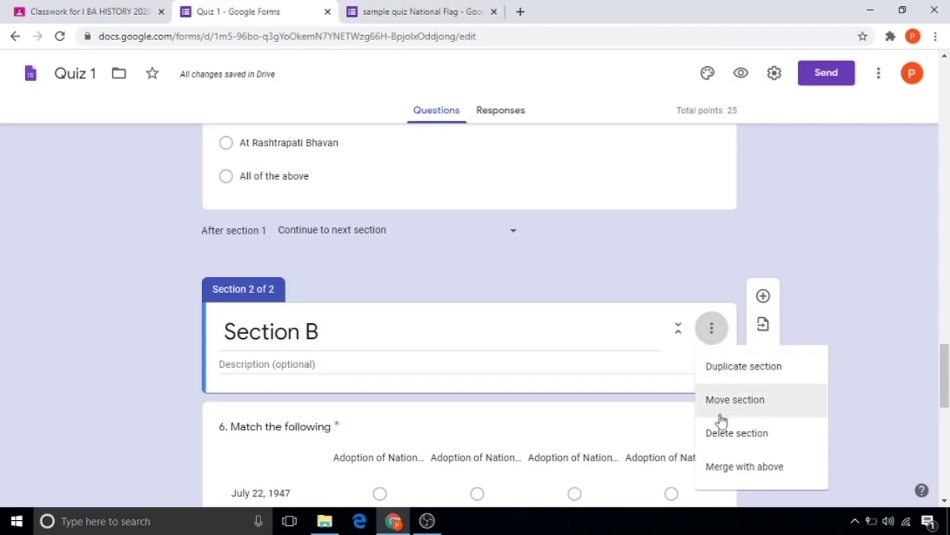
{"action": "left_click", "coordinate": [746, 466]}
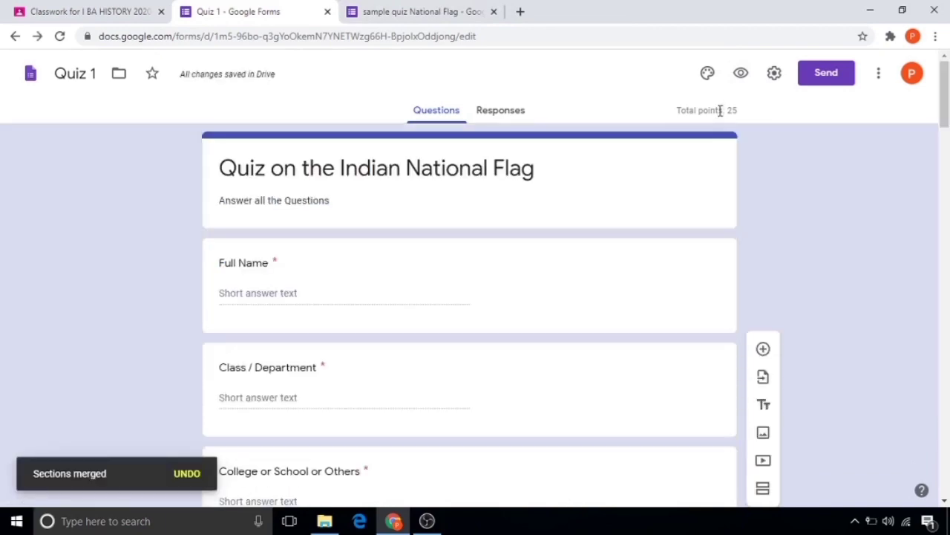
Step: Preview the merged quiz from the name fields down to the Submit button, select the preview's web address, and close the preview
{"action": "left_click", "coordinate": [743, 73]}
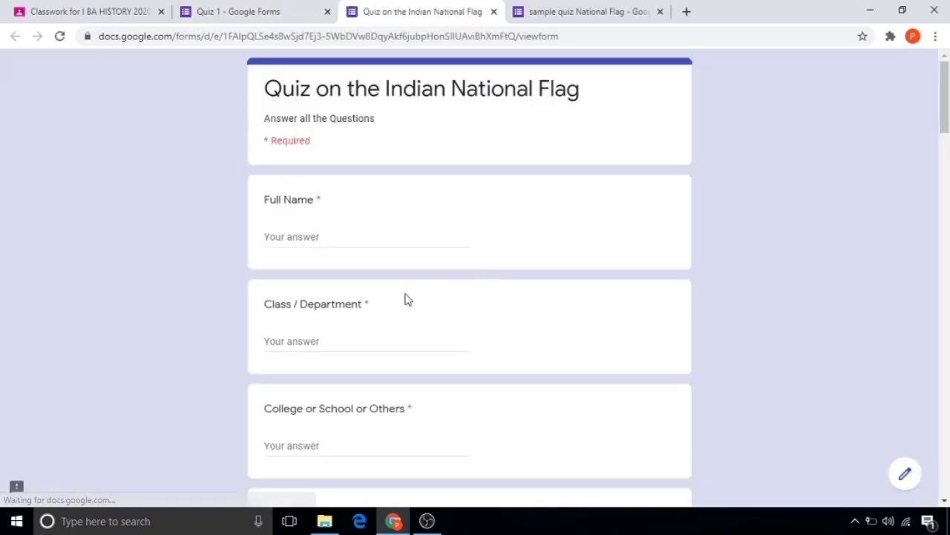
{"action": "scroll", "coordinate": [407, 302], "scroll_direction": "down", "scroll_amount": 4}
{"action": "scroll", "coordinate": [407, 302], "scroll_direction": "down", "scroll_amount": 20}
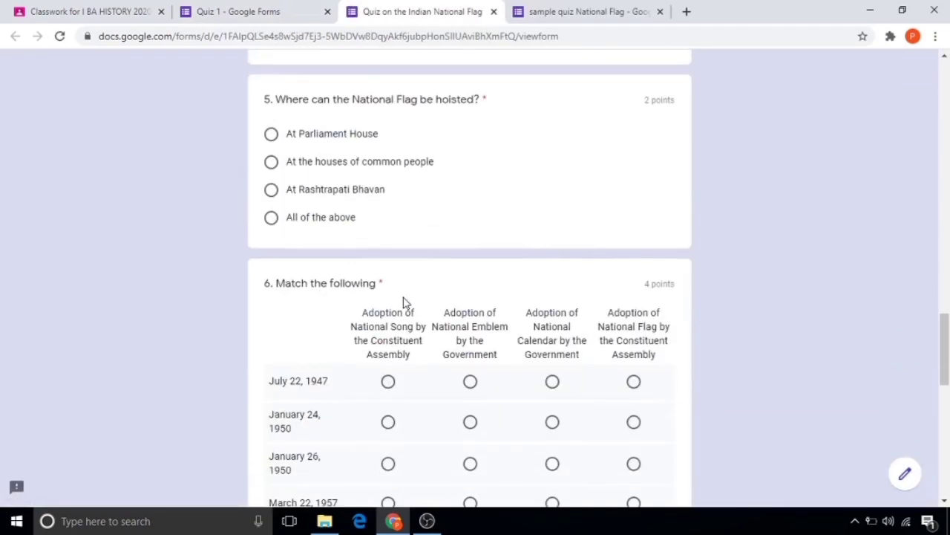
{"action": "scroll", "coordinate": [403, 303], "scroll_direction": "down", "scroll_amount": 5}
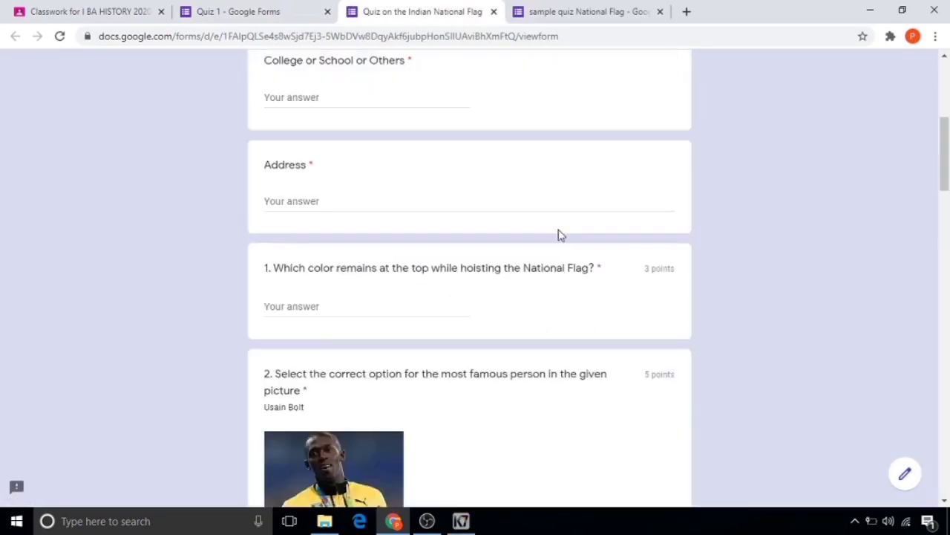
{"action": "scroll", "coordinate": [561, 236], "scroll_direction": "down", "scroll_amount": 7}
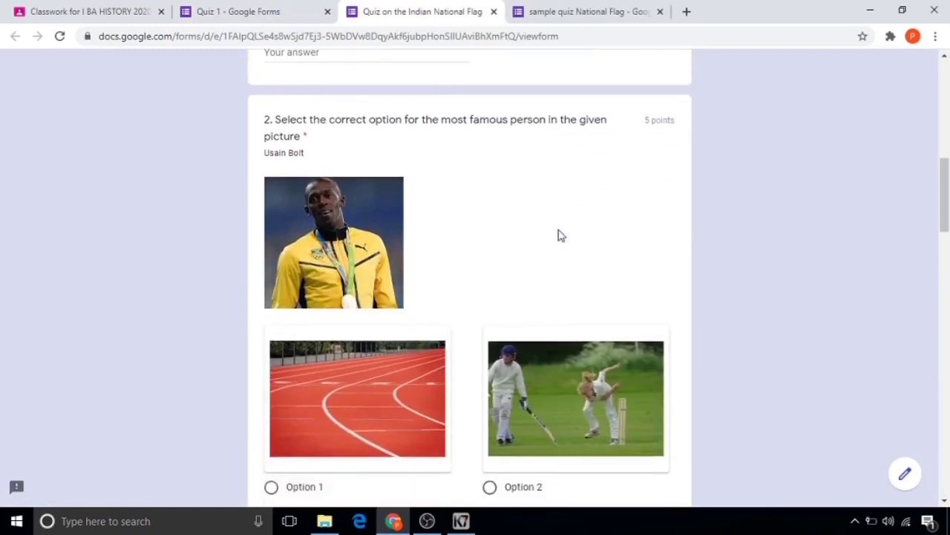
{"action": "scroll", "coordinate": [561, 236], "scroll_direction": "down", "scroll_amount": 3}
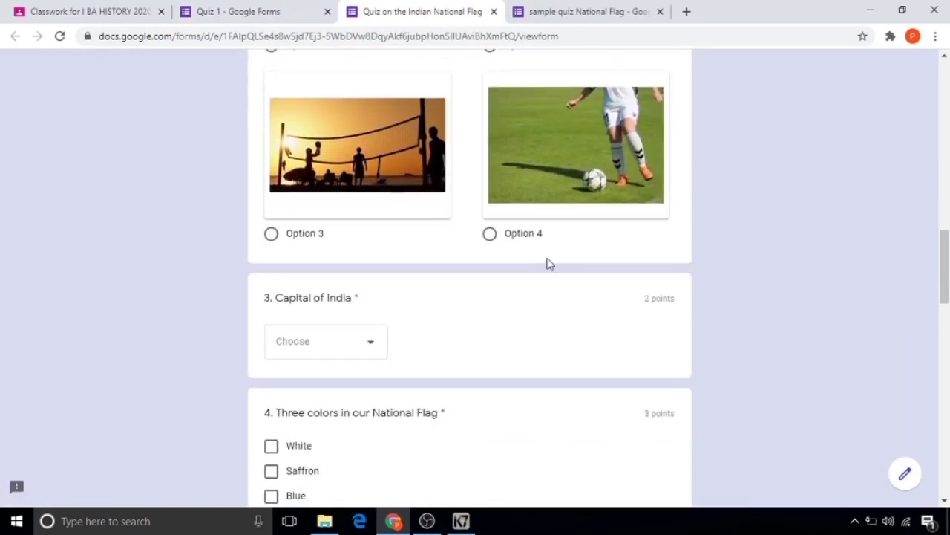
{"action": "scroll", "coordinate": [545, 262], "scroll_direction": "down", "scroll_amount": 4}
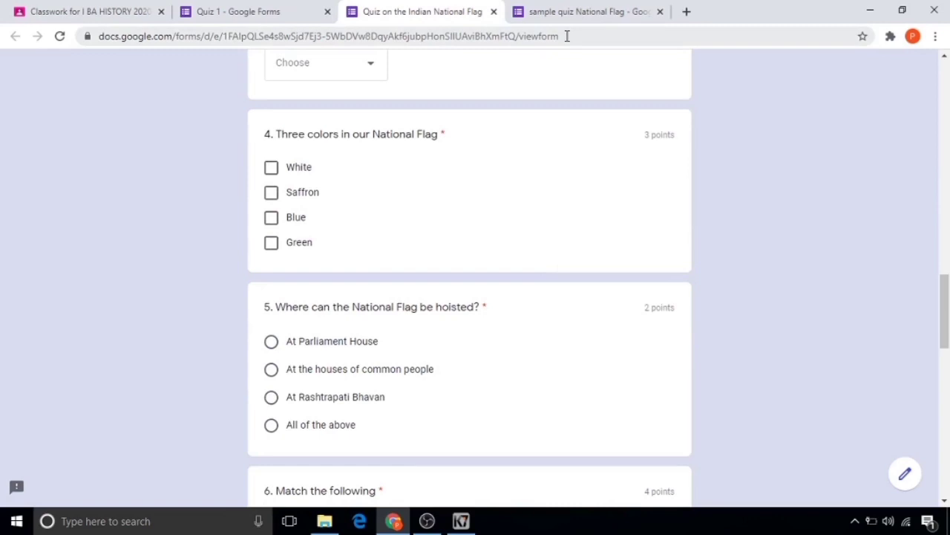
{"action": "left_click", "coordinate": [468, 37]}
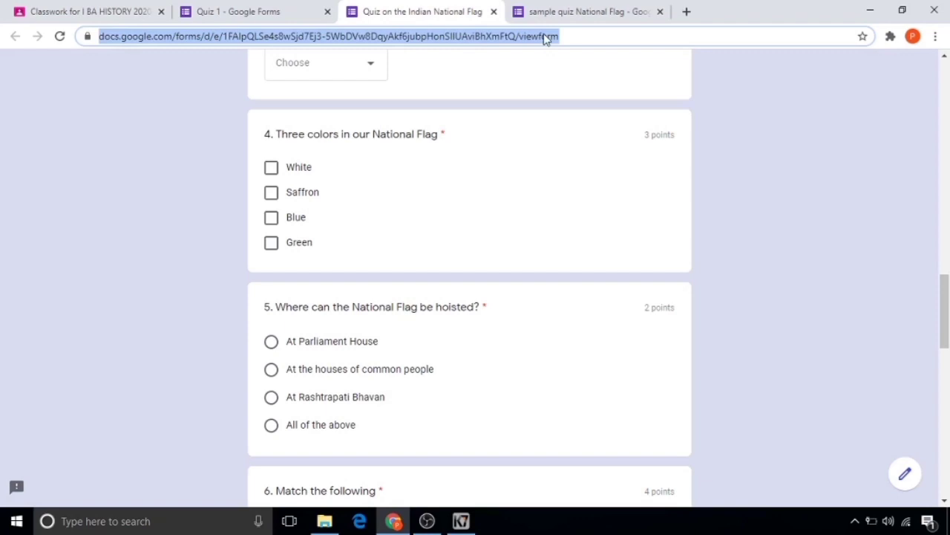
{"action": "scroll", "coordinate": [297, 407], "scroll_direction": "down", "scroll_amount": 10}
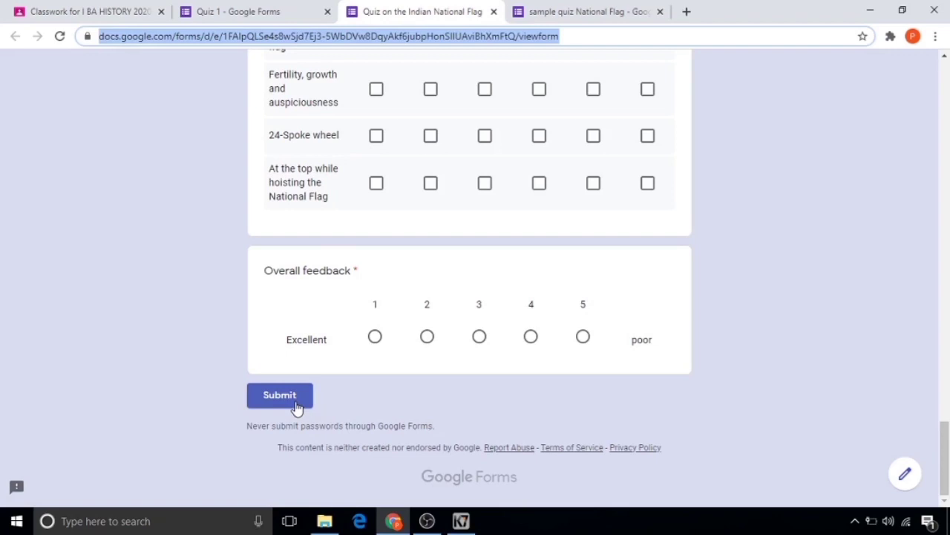
{"action": "key", "text": "ctrl+w"}
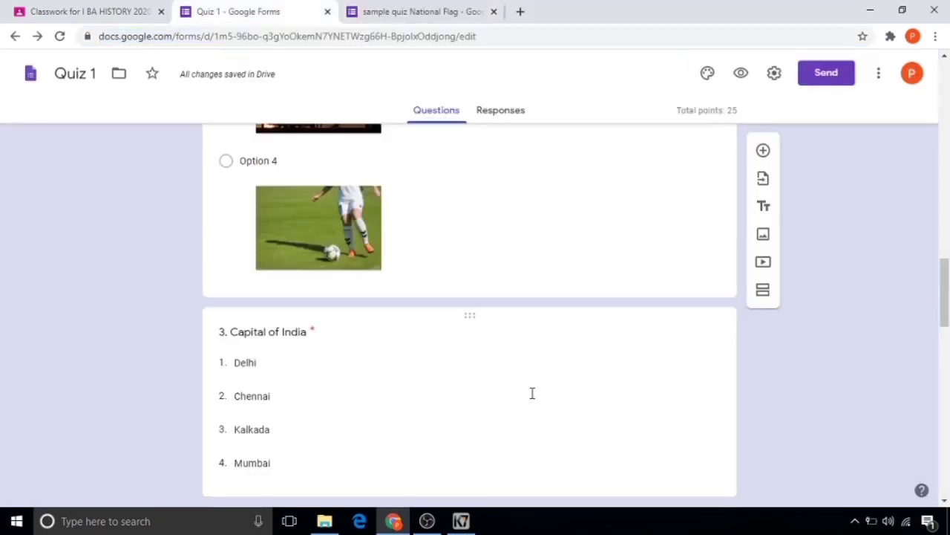
Step: In the form's general settings, enable Collect email addresses, Response receipts set to Always, and Limit to 1 response
{"action": "left_click", "coordinate": [774, 74]}
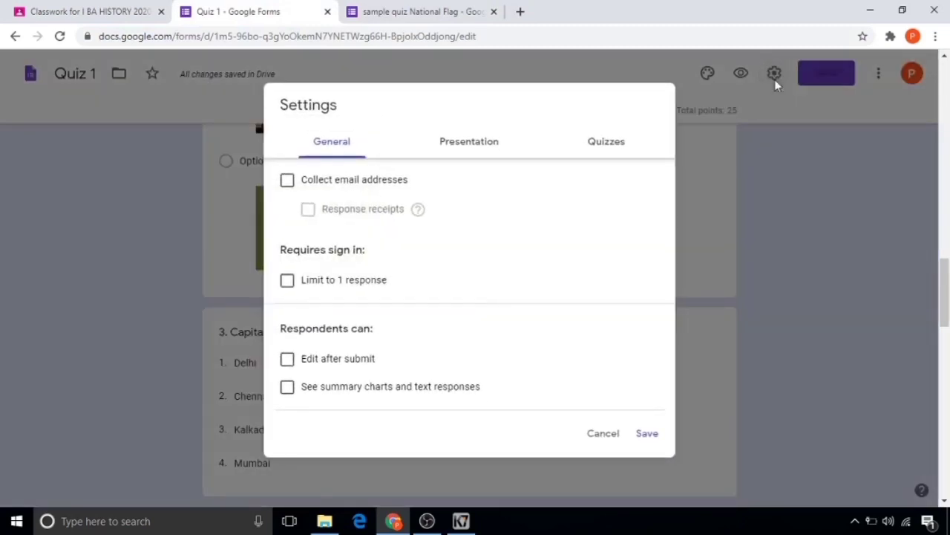
{"action": "left_click", "coordinate": [288, 181]}
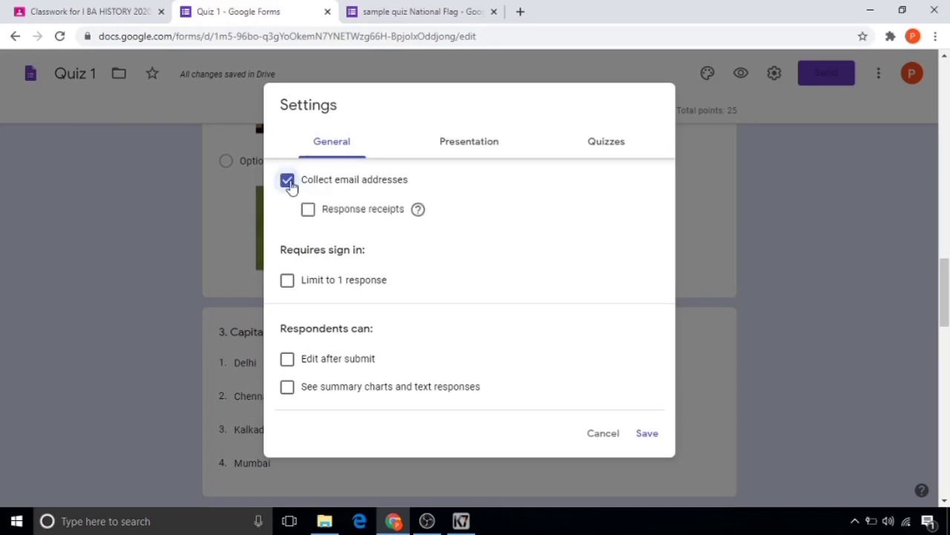
{"action": "left_click", "coordinate": [310, 210]}
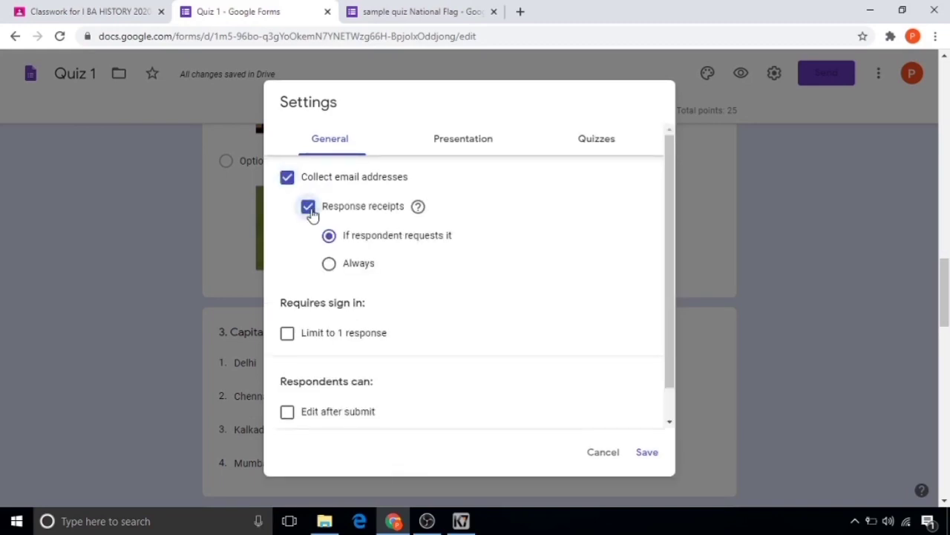
{"action": "left_click", "coordinate": [332, 266]}
{"action": "scroll", "coordinate": [290, 305], "scroll_direction": "down", "scroll_amount": 1}
{"action": "left_click", "coordinate": [288, 300]}
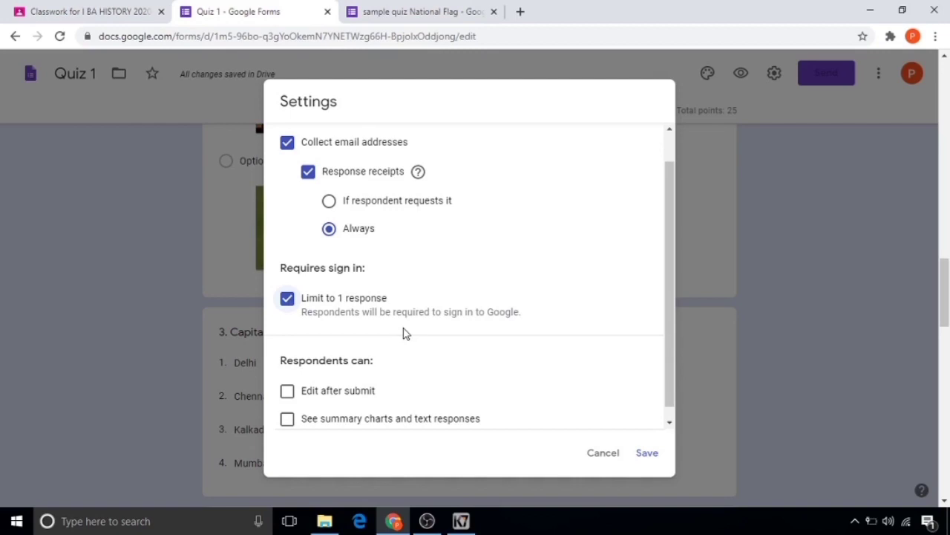
Step: Try the Edit after submit option, switch it back off, and toggle See summary charts and text responses
{"action": "left_click", "coordinate": [288, 393]}
{"action": "left_click", "coordinate": [289, 397]}
{"action": "left_click", "coordinate": [288, 420]}
{"action": "scroll", "coordinate": [288, 422], "scroll_direction": "up", "scroll_amount": 2}
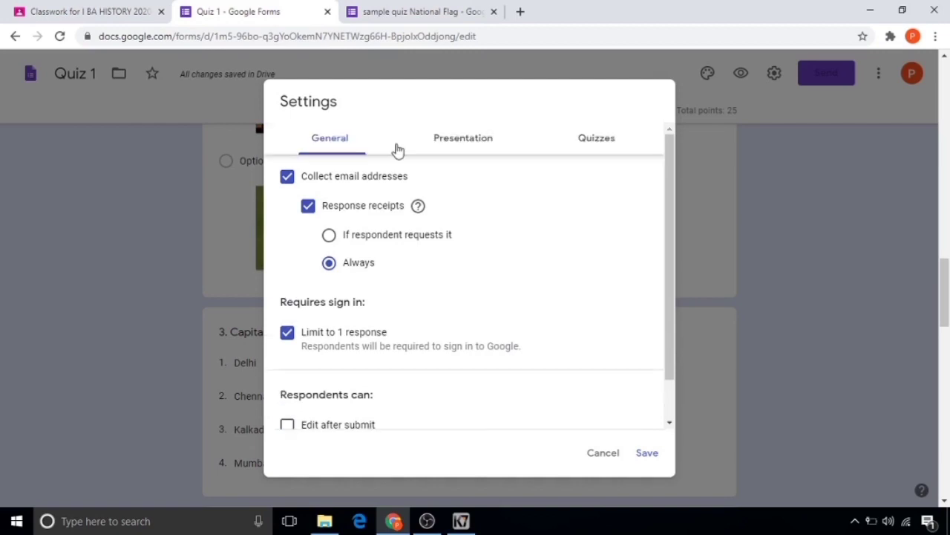
Step: In the presentation settings, enable Show progress bar, and switch Shuffle question order on and back off
{"action": "left_click", "coordinate": [452, 148]}
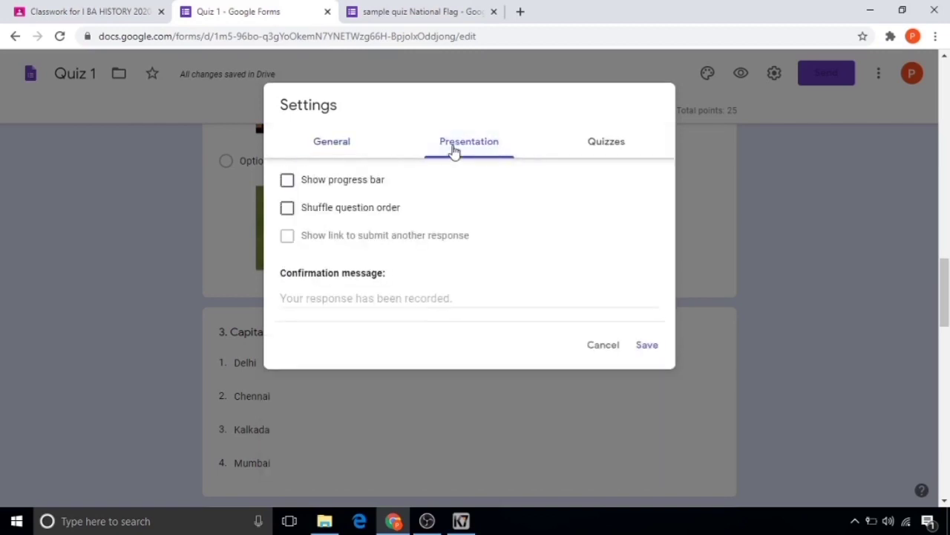
{"action": "left_click", "coordinate": [287, 180]}
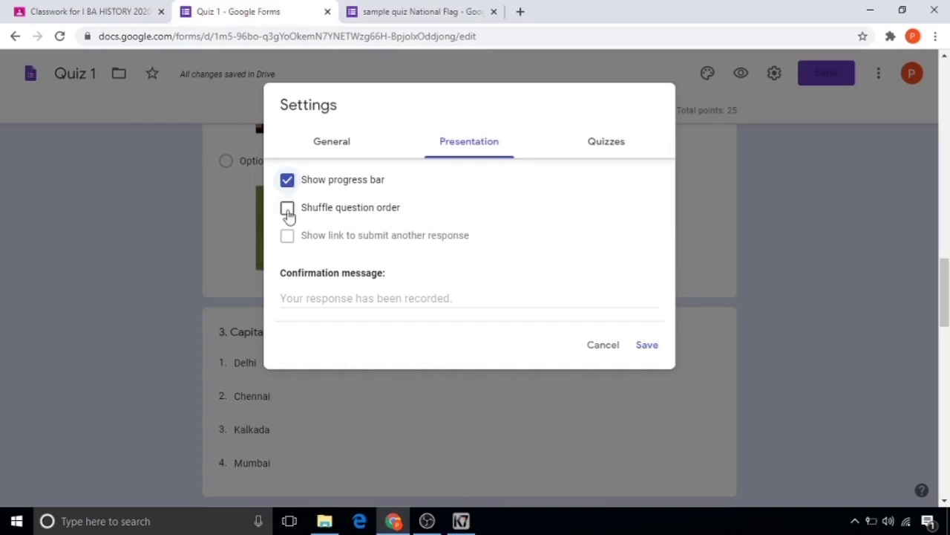
{"action": "left_click", "coordinate": [287, 209]}
{"action": "left_click", "coordinate": [287, 210]}
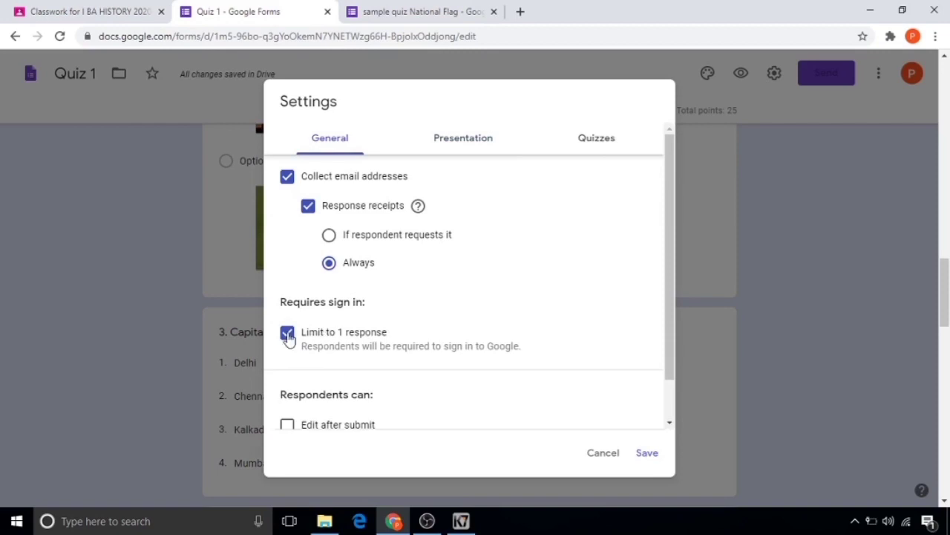
Step: Turn off Limit to 1 response, check the option for a link to submit another response, and turn the limit back on
{"action": "left_click", "coordinate": [288, 335]}
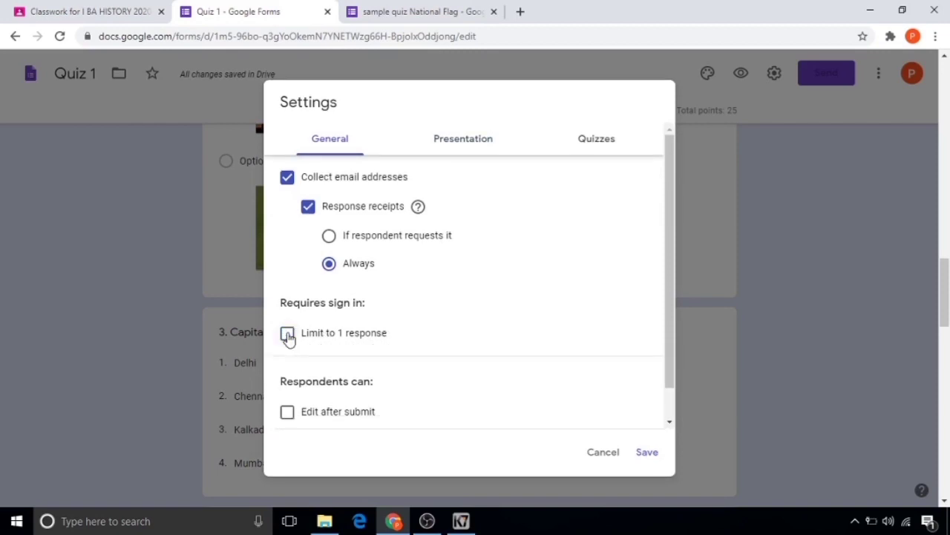
{"action": "left_click", "coordinate": [479, 146]}
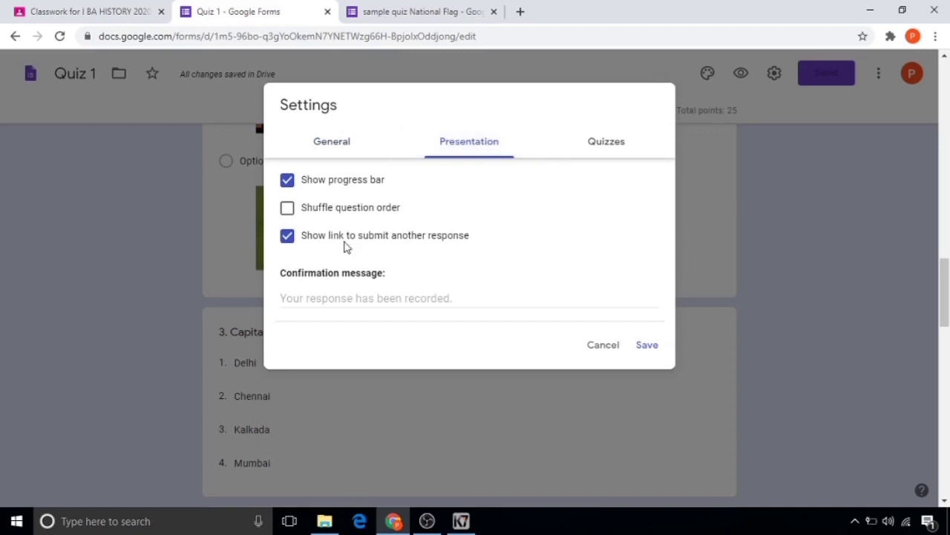
{"action": "left_click", "coordinate": [344, 147]}
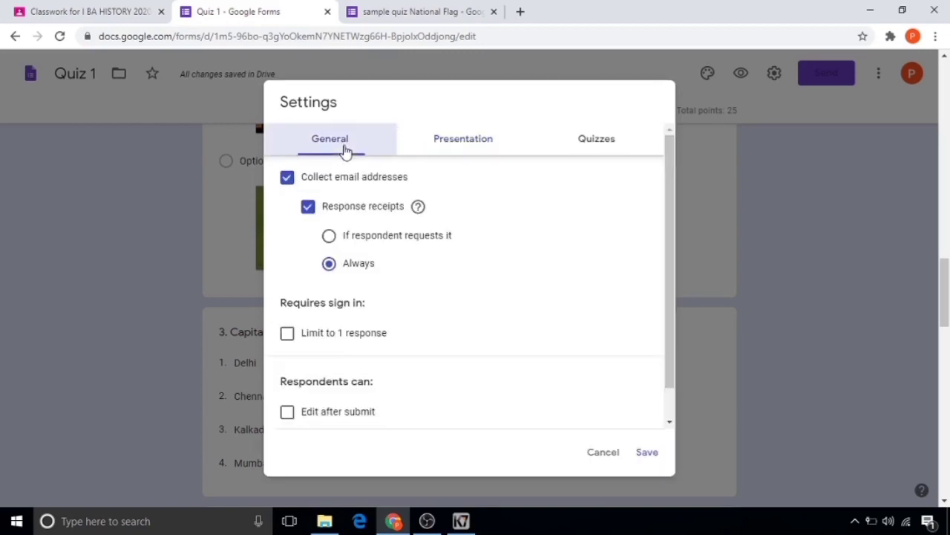
{"action": "left_click", "coordinate": [287, 334]}
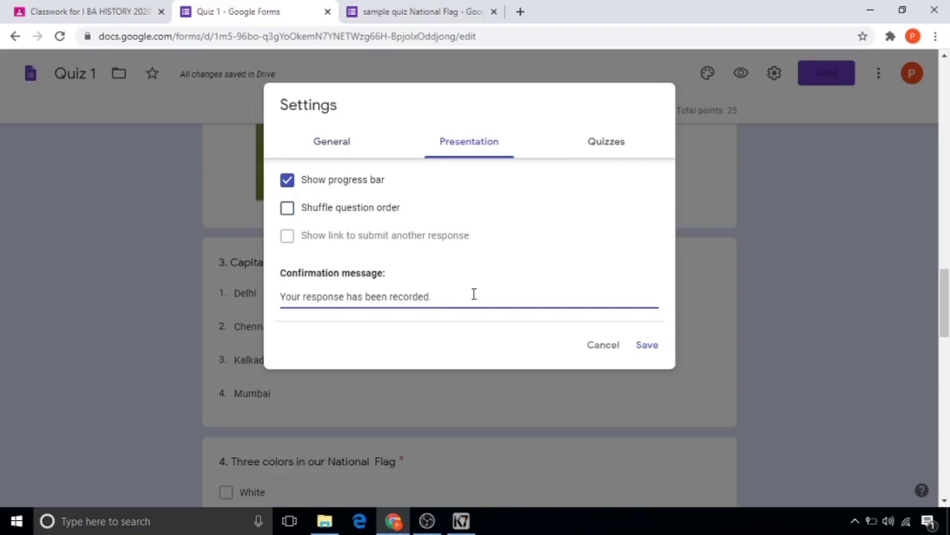
Step: Switch Make this a quiz off and on, try releasing grades after manual review, and restore Immediately after each submission
{"action": "left_click", "coordinate": [597, 143]}
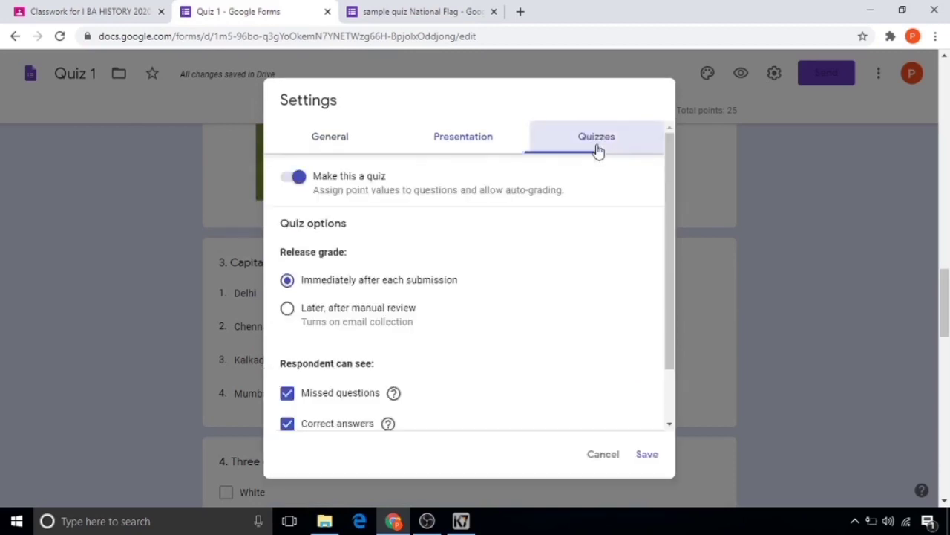
{"action": "left_click", "coordinate": [294, 178]}
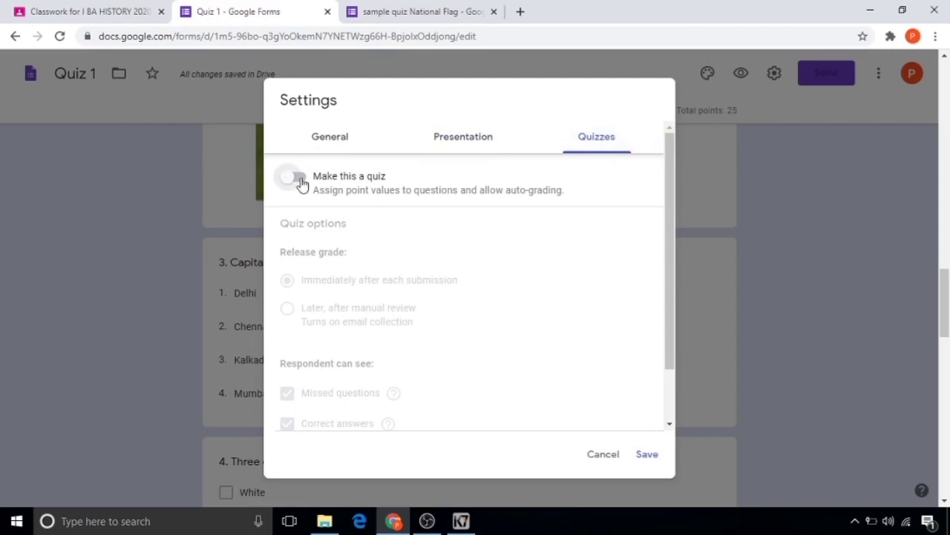
{"action": "left_click", "coordinate": [299, 179]}
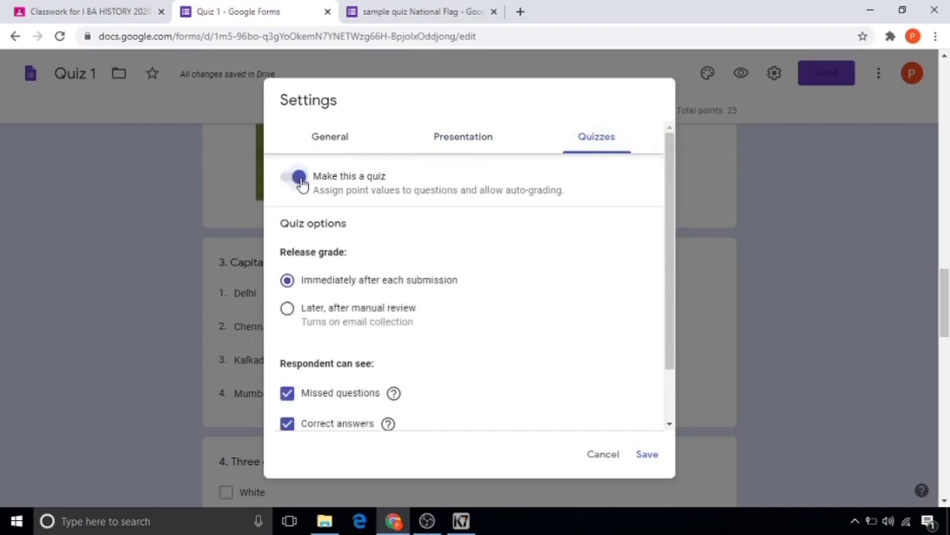
{"action": "scroll", "coordinate": [377, 205], "scroll_direction": "down", "scroll_amount": 2}
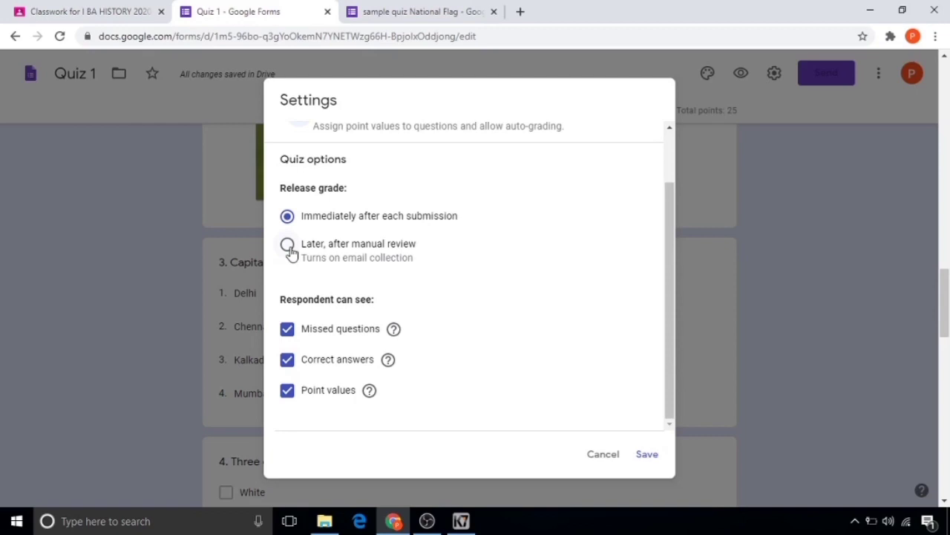
{"action": "left_click", "coordinate": [289, 248]}
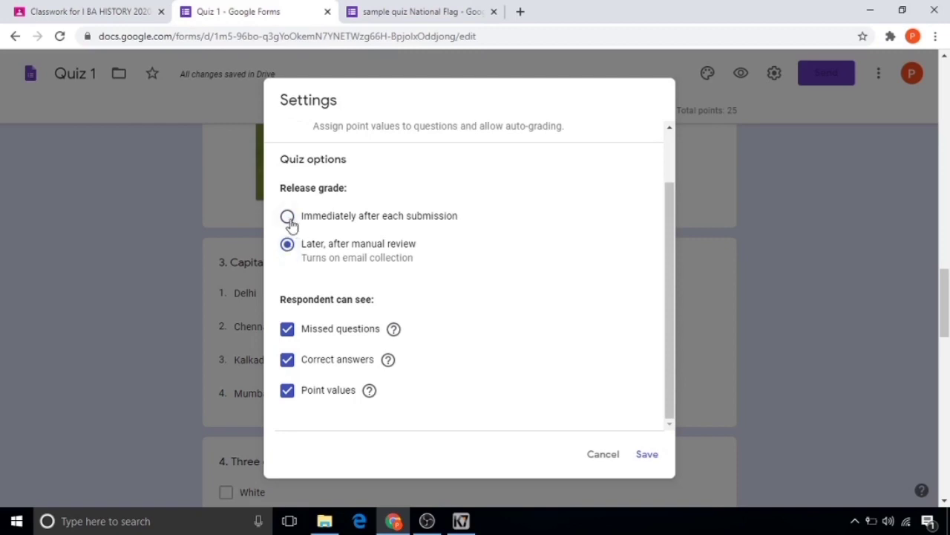
{"action": "left_click", "coordinate": [288, 217]}
Step: Toggle respondents' view of Correct answers and Point values off and back on, and save the form settings
{"action": "left_click", "coordinate": [289, 363]}
{"action": "left_click", "coordinate": [289, 362]}
{"action": "left_click", "coordinate": [290, 393]}
{"action": "left_click", "coordinate": [288, 394]}
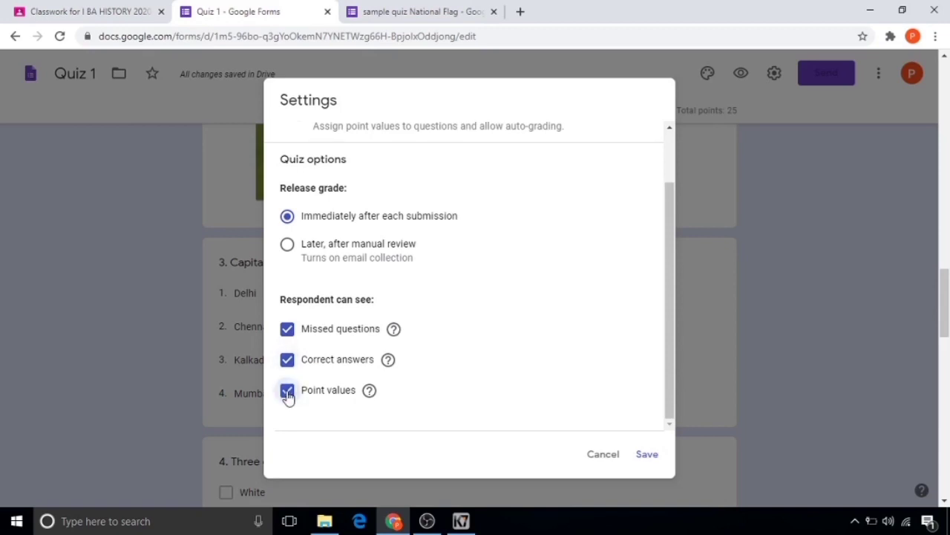
{"action": "left_click", "coordinate": [648, 460]}
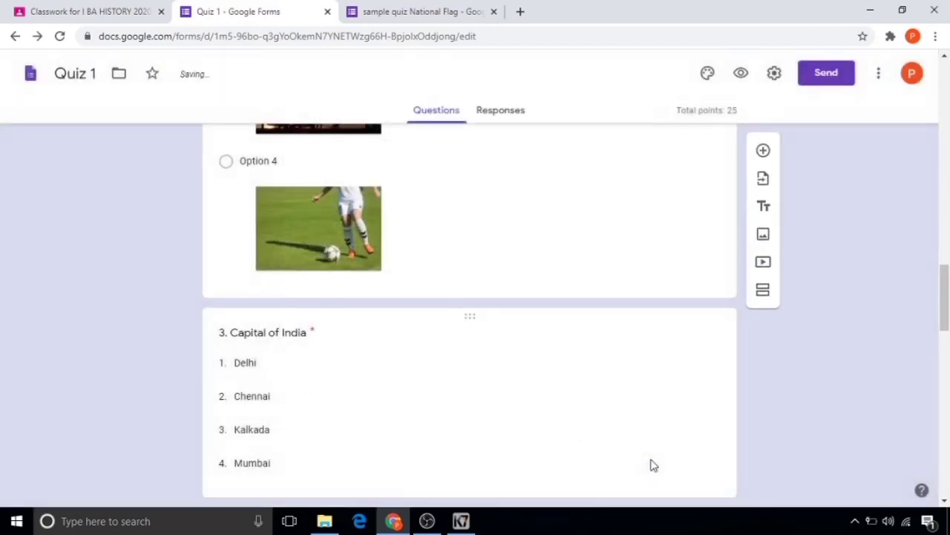
Step: Look through the form's link and embed HTML sending options and return to sending by email
{"action": "left_click", "coordinate": [830, 78]}
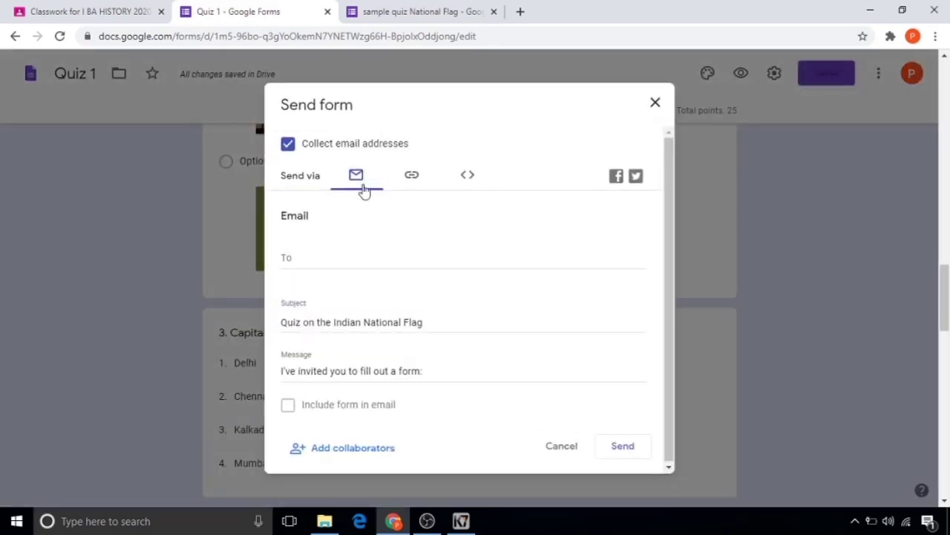
{"action": "left_click", "coordinate": [410, 181]}
{"action": "left_click", "coordinate": [470, 177]}
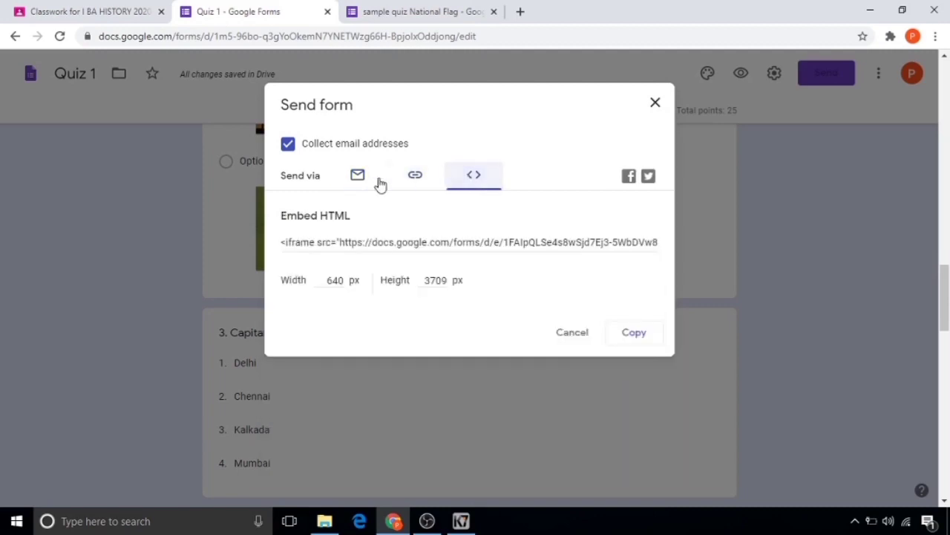
{"action": "left_click", "coordinate": [367, 183]}
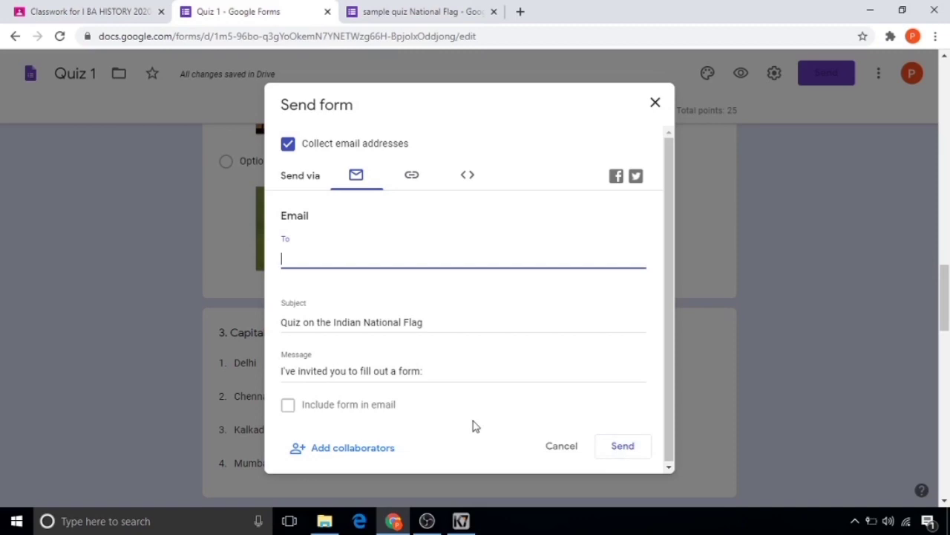
Step: Open collaborator sharing, switch the form's link access to Anyone with the link, and restore it to Restricted
{"action": "left_click", "coordinate": [369, 453]}
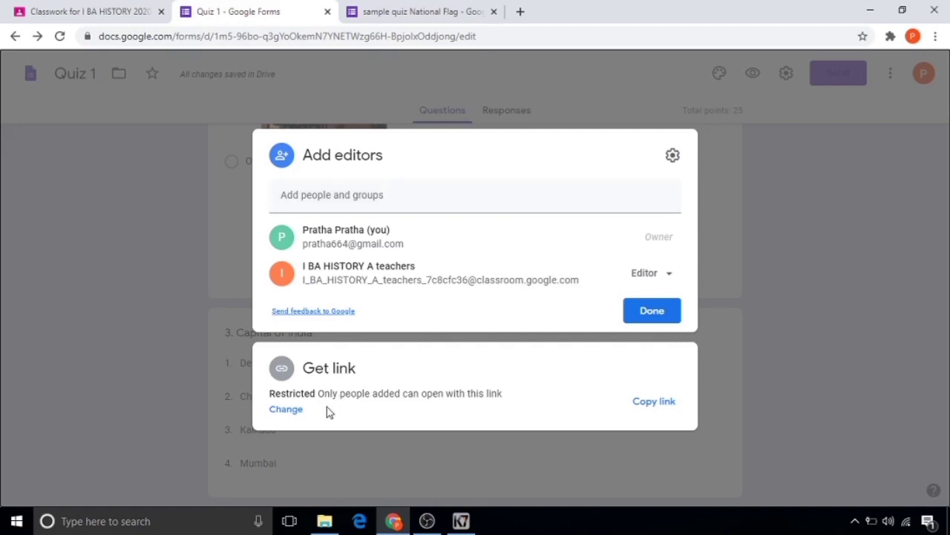
{"action": "left_click", "coordinate": [286, 409]}
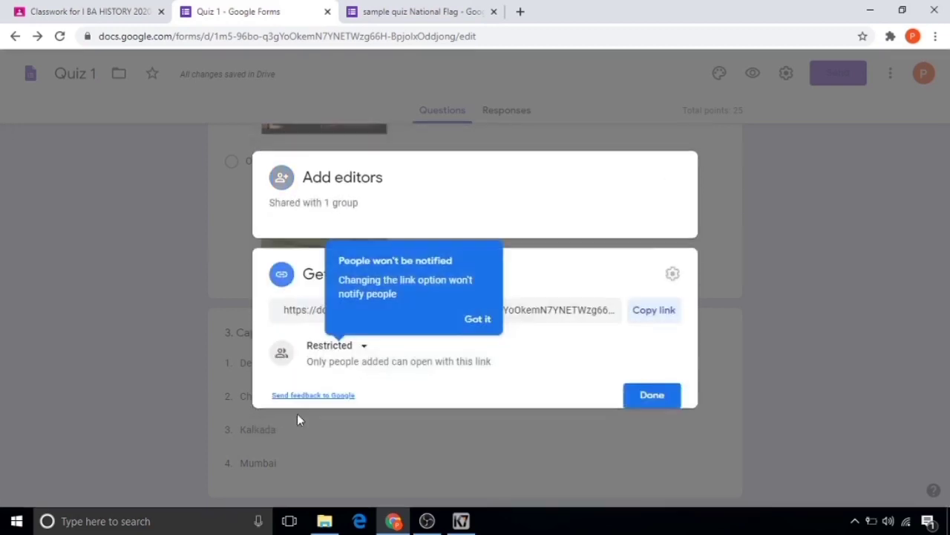
{"action": "left_click", "coordinate": [365, 339]}
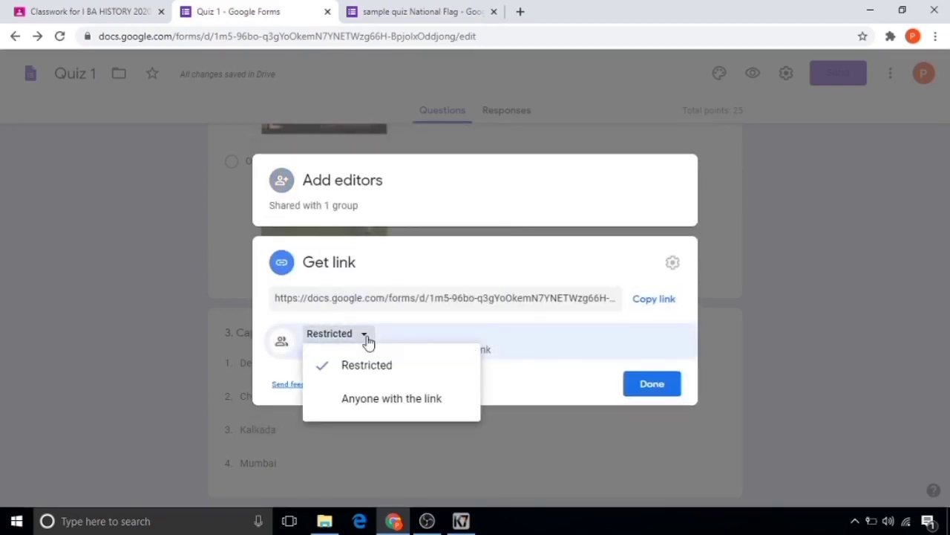
{"action": "left_click", "coordinate": [379, 401]}
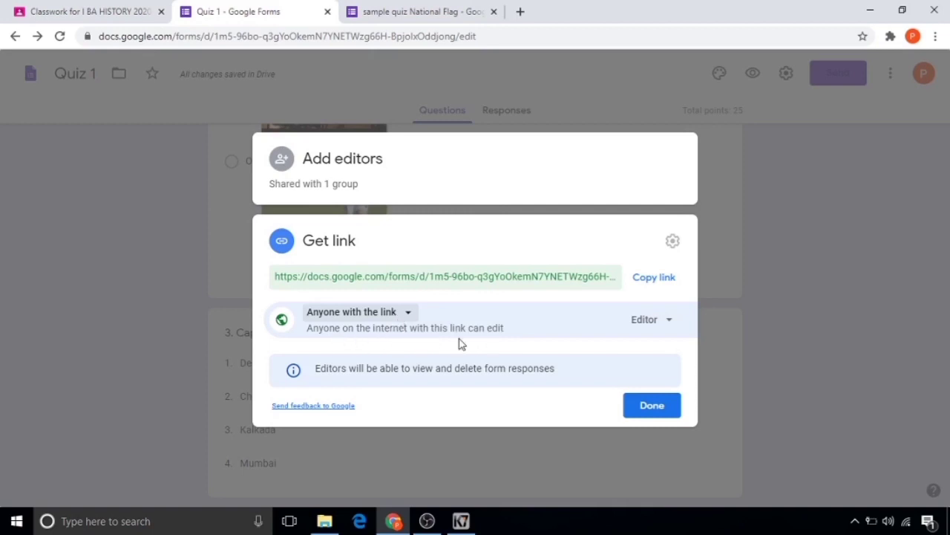
{"action": "left_click", "coordinate": [409, 313]}
{"action": "left_click", "coordinate": [408, 348]}
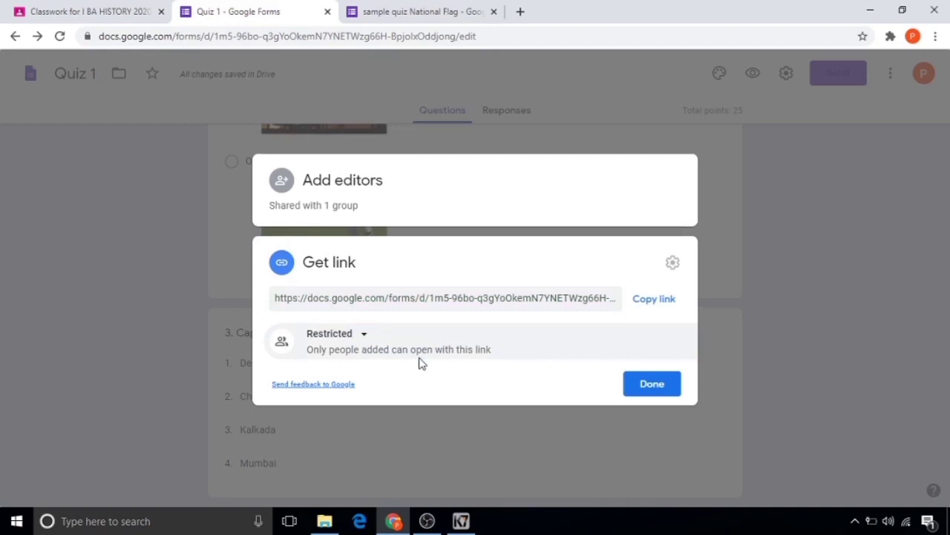
{"action": "left_click", "coordinate": [630, 392]}
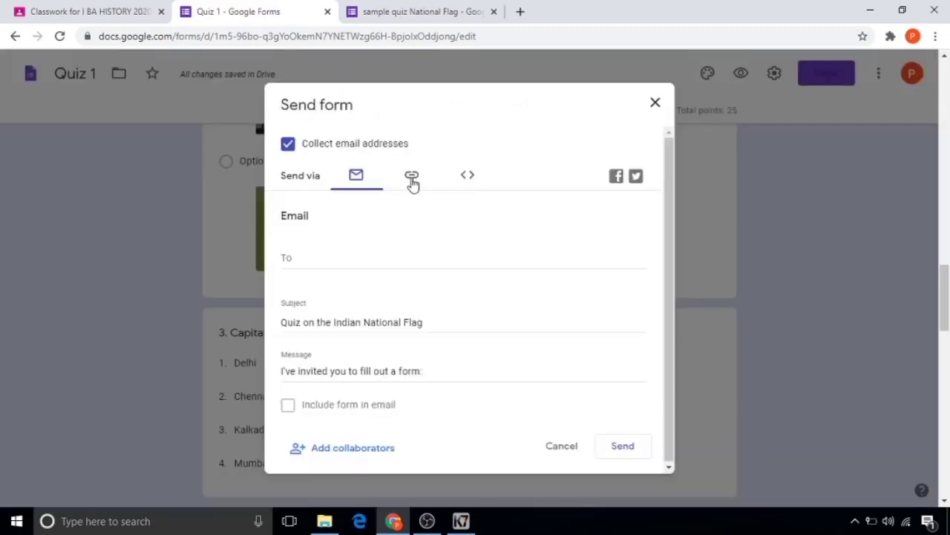
Step: Shorten the URL of the form's sending link and copy the shortened link
{"action": "left_click", "coordinate": [412, 180]}
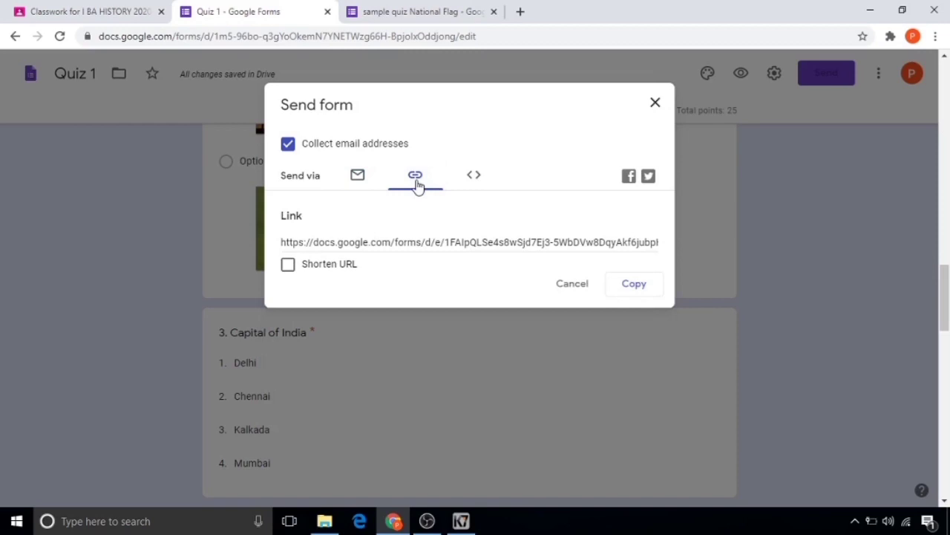
{"action": "left_click", "coordinate": [366, 242]}
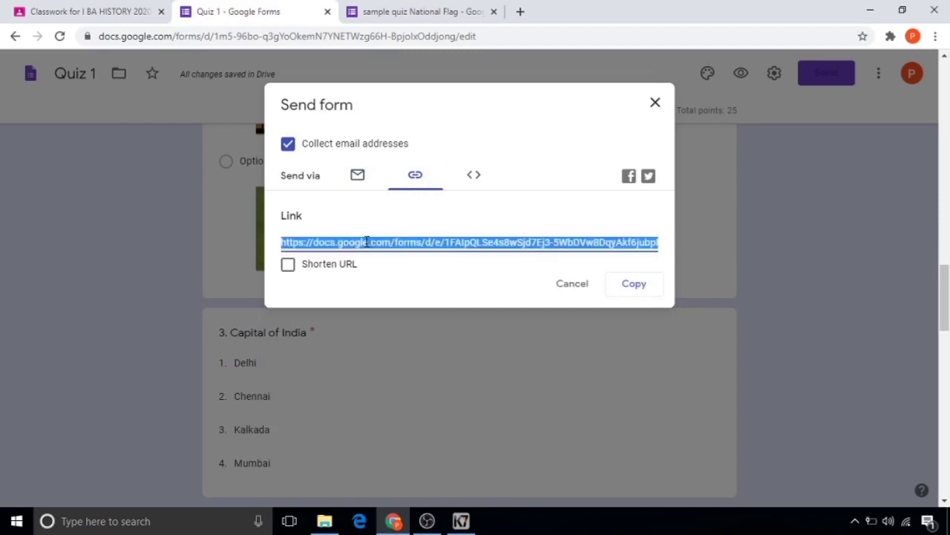
{"action": "left_click", "coordinate": [288, 266]}
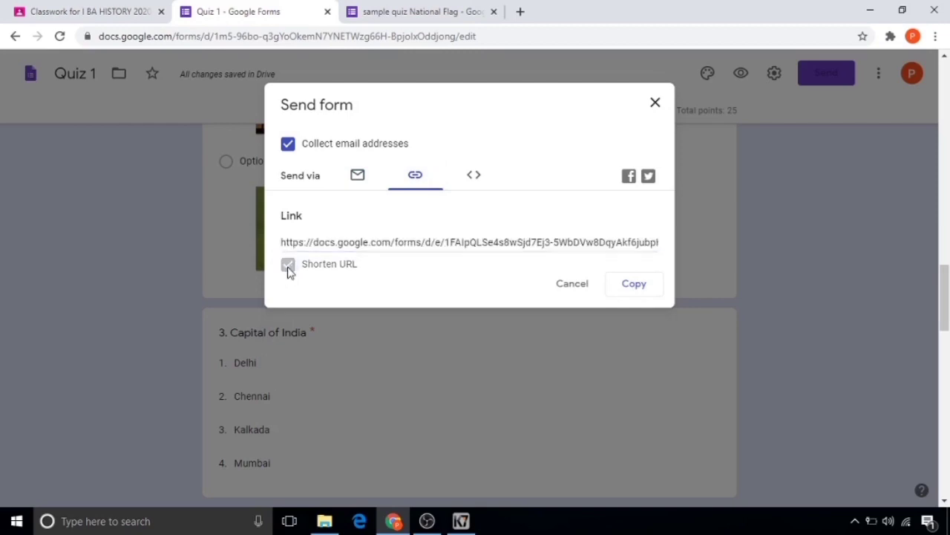
{"action": "right_click", "coordinate": [425, 242]}
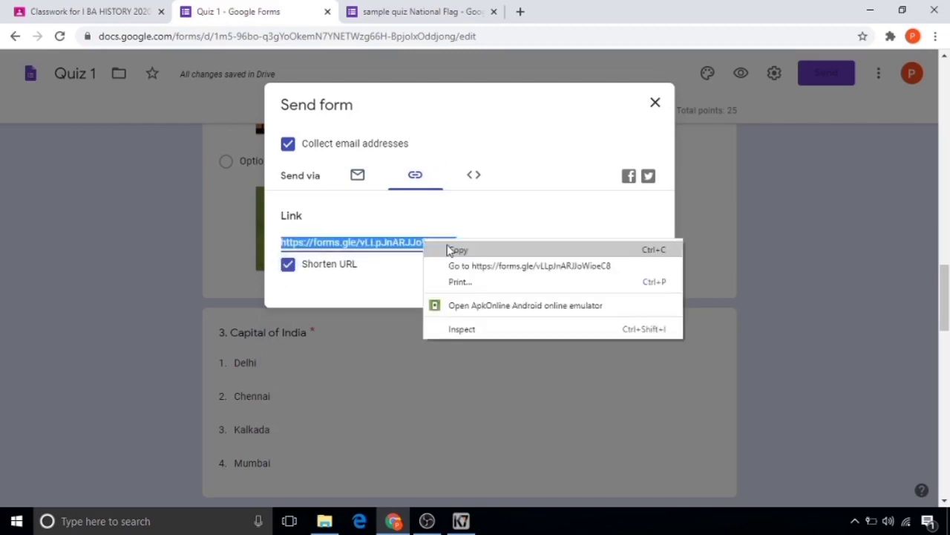
{"action": "left_click", "coordinate": [453, 250]}
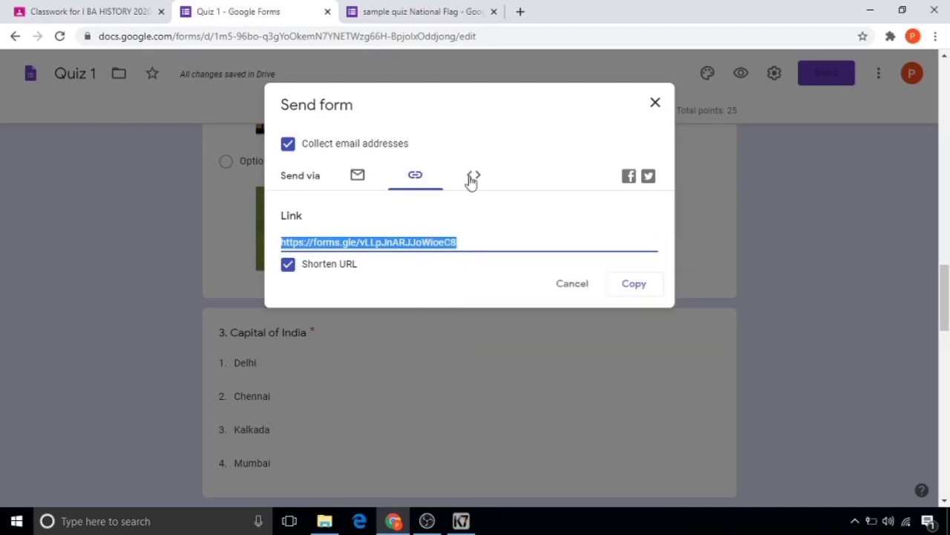
Step: Check the form's embed HTML code, return to the shortened link and copy it again
{"action": "left_click", "coordinate": [474, 177]}
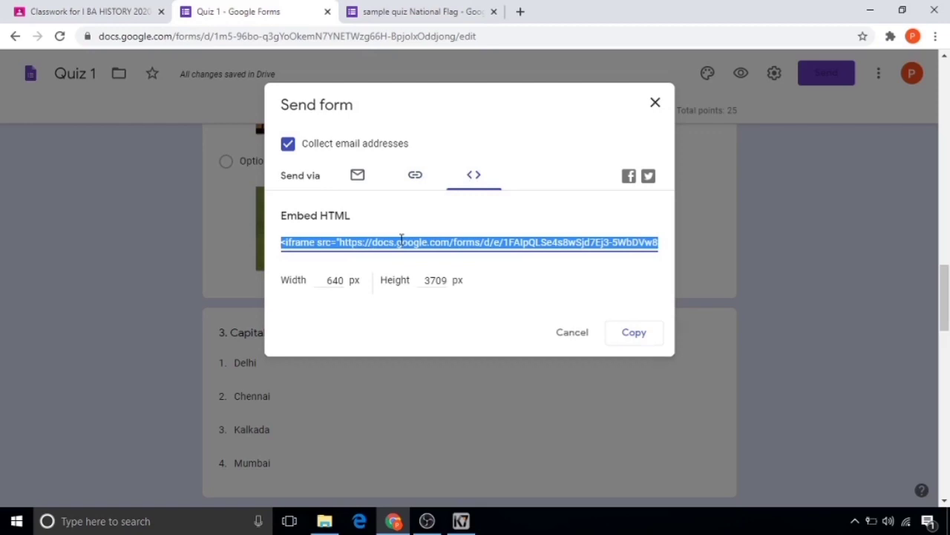
{"action": "right_click", "coordinate": [420, 242]}
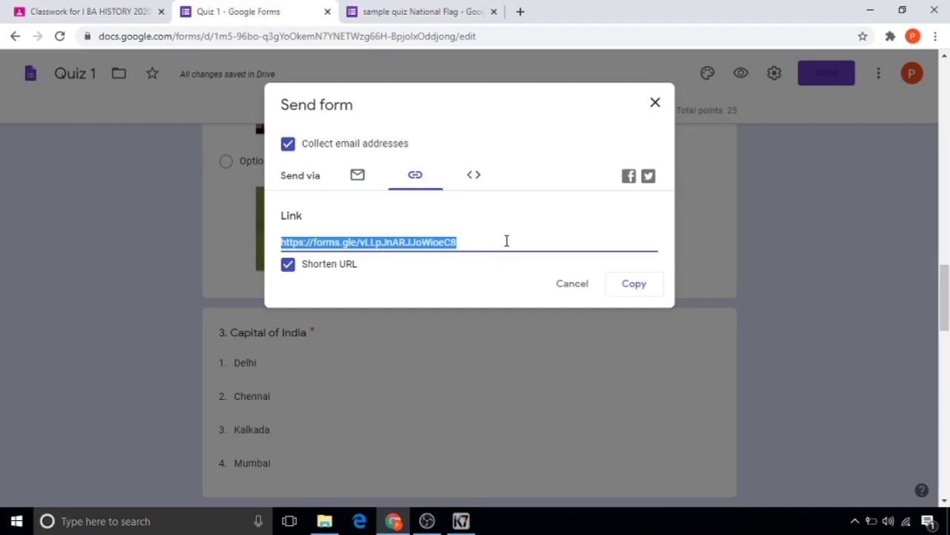
{"action": "key", "text": "ctrl+c"}
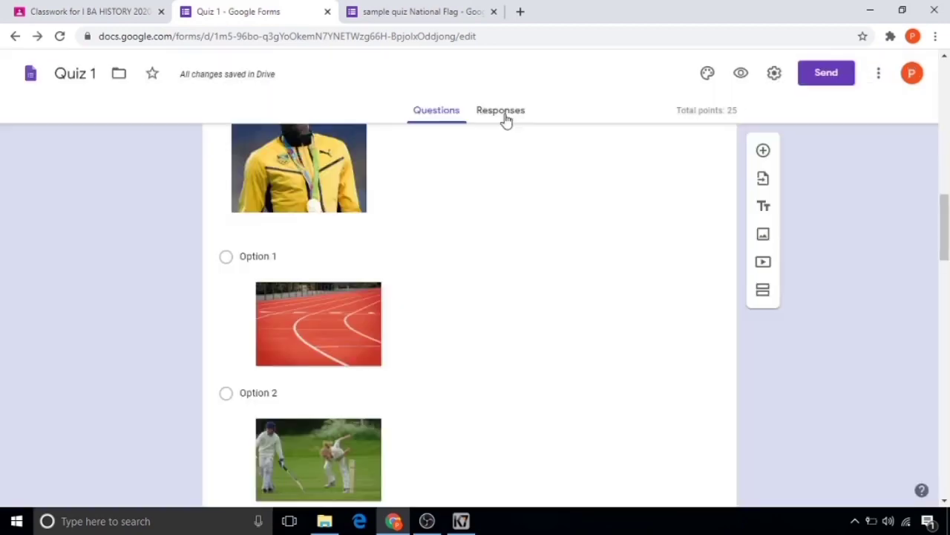
Step: Preview the form and answer question 4 with White, Saffron and Green and question 5 with All of the above
{"action": "left_click", "coordinate": [506, 115]}
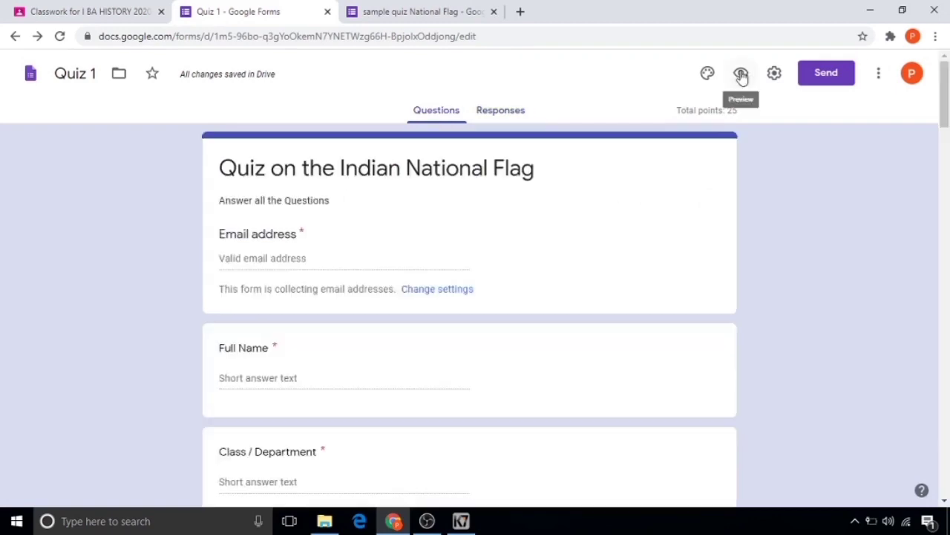
{"action": "left_click", "coordinate": [741, 75]}
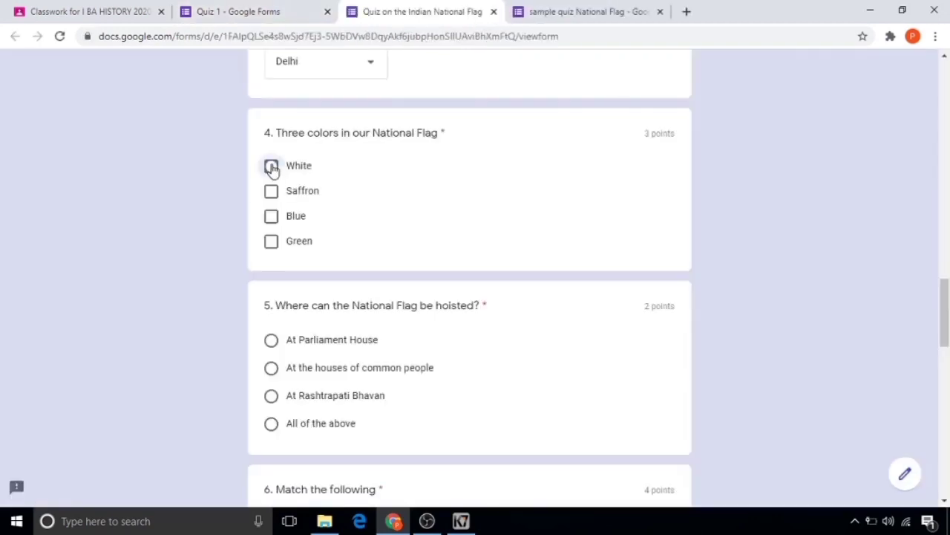
{"action": "left_click", "coordinate": [272, 167]}
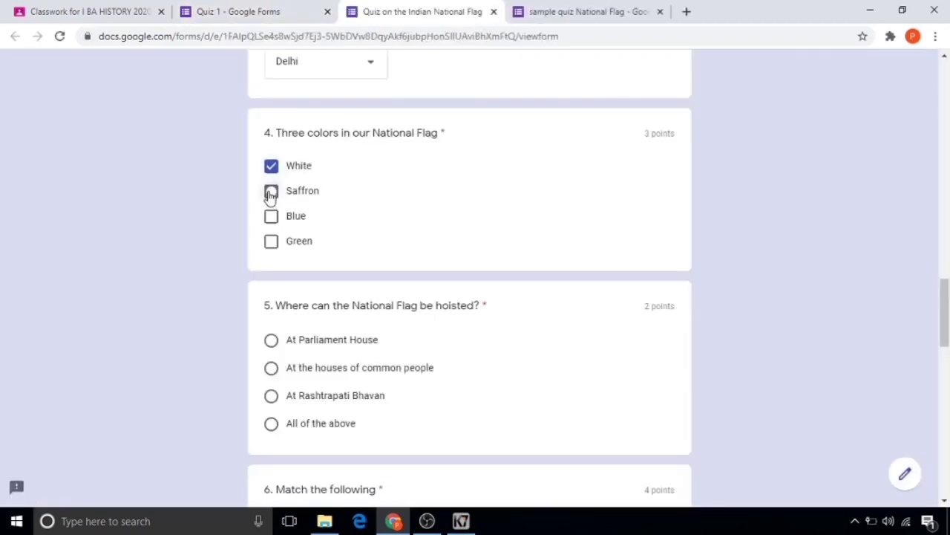
{"action": "left_click", "coordinate": [271, 192]}
{"action": "left_click", "coordinate": [271, 241]}
{"action": "scroll", "coordinate": [301, 312], "scroll_direction": "down", "scroll_amount": 1}
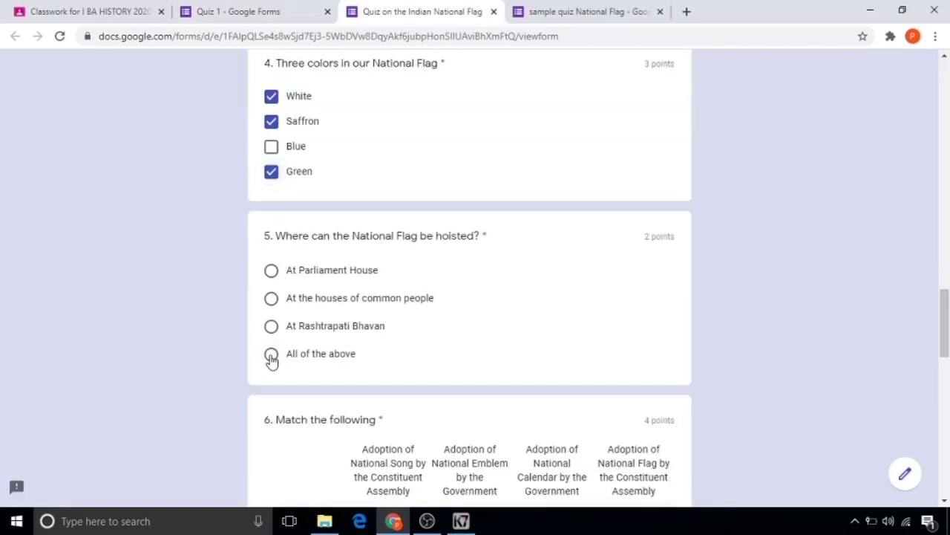
{"action": "left_click", "coordinate": [272, 356]}
Step: Match question 6's dates: July 22, 1947 to Flag, January 24, 1950 to Song, January 26, 1950 to Emblem, March 22, 1957 to Calendar
{"action": "scroll", "coordinate": [636, 247], "scroll_direction": "down", "scroll_amount": 4}
{"action": "left_click", "coordinate": [635, 242]}
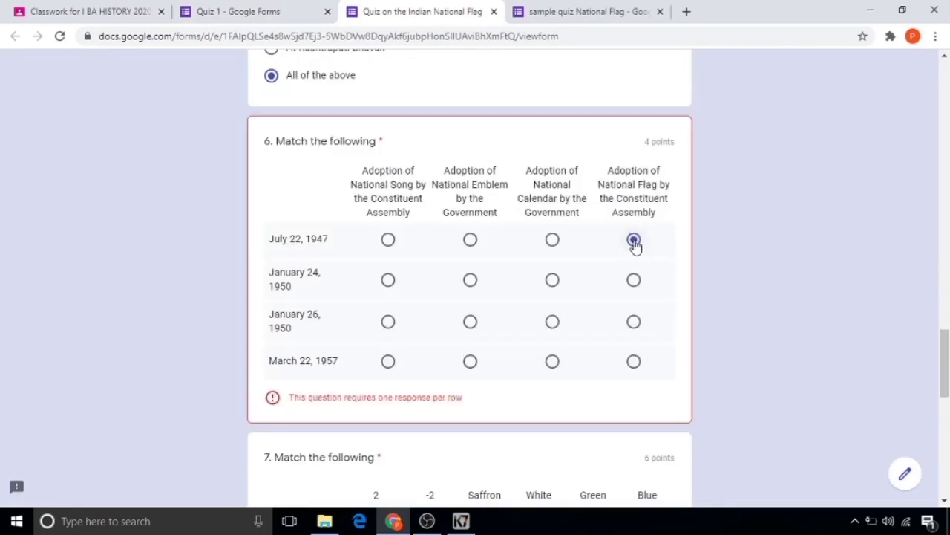
{"action": "left_click", "coordinate": [388, 281]}
{"action": "left_click", "coordinate": [471, 322]}
{"action": "left_click", "coordinate": [553, 362]}
Step: Submit the completed quiz response and review its scored answers before closing the score page
{"action": "scroll", "coordinate": [427, 368], "scroll_direction": "down", "scroll_amount": 5}
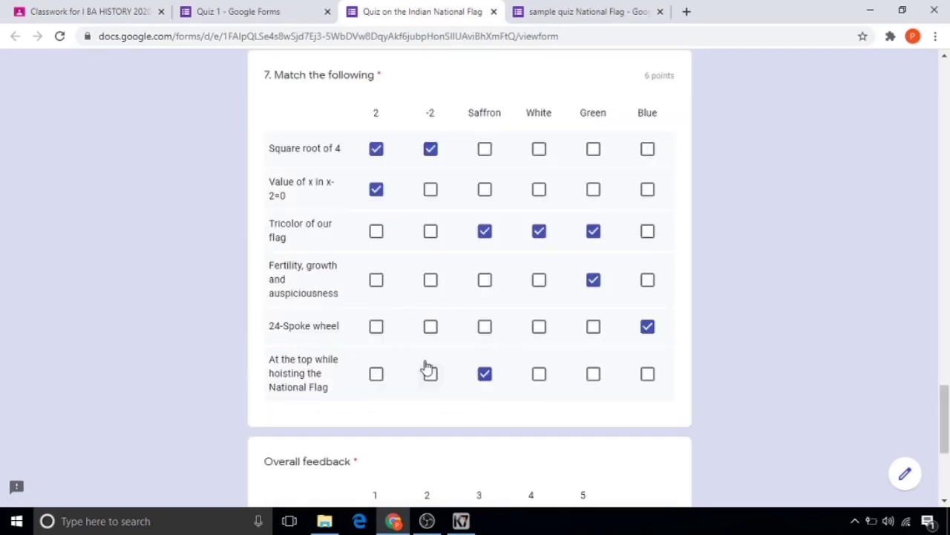
{"action": "scroll", "coordinate": [426, 366], "scroll_direction": "down", "scroll_amount": 2}
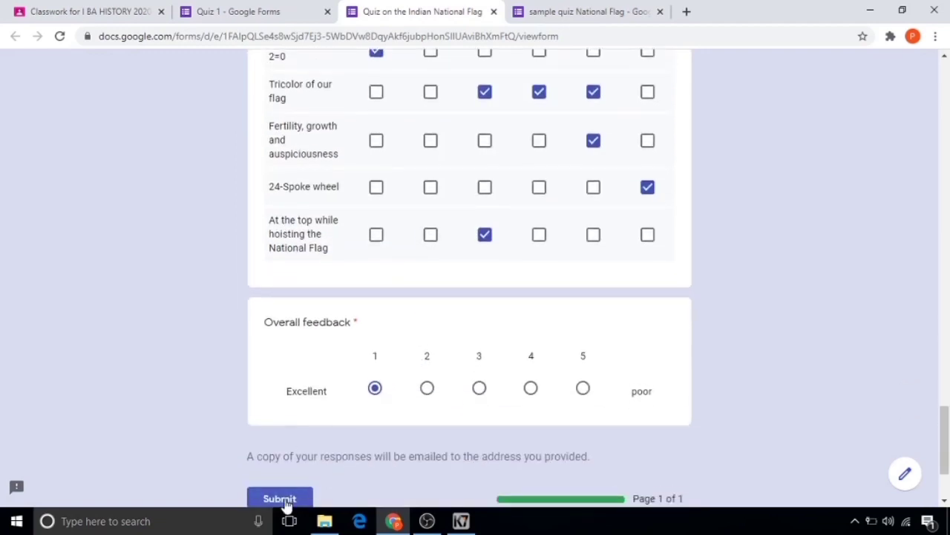
{"action": "left_click", "coordinate": [285, 490]}
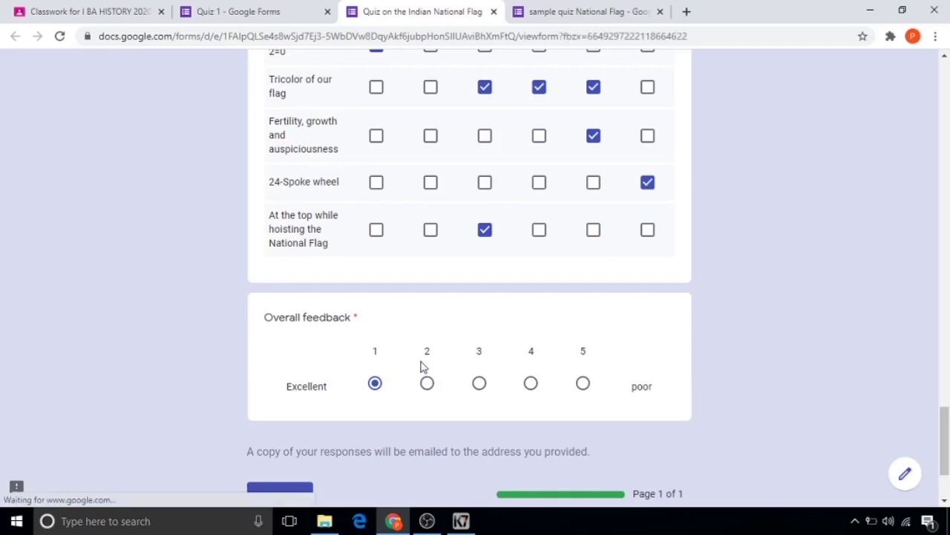
{"action": "left_click", "coordinate": [312, 167]}
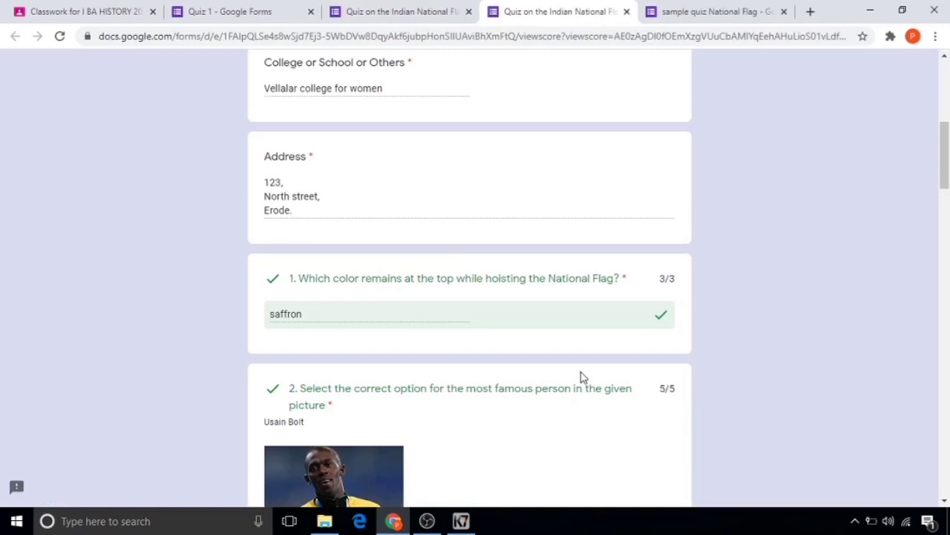
{"action": "scroll", "coordinate": [581, 379], "scroll_direction": "down", "scroll_amount": 15}
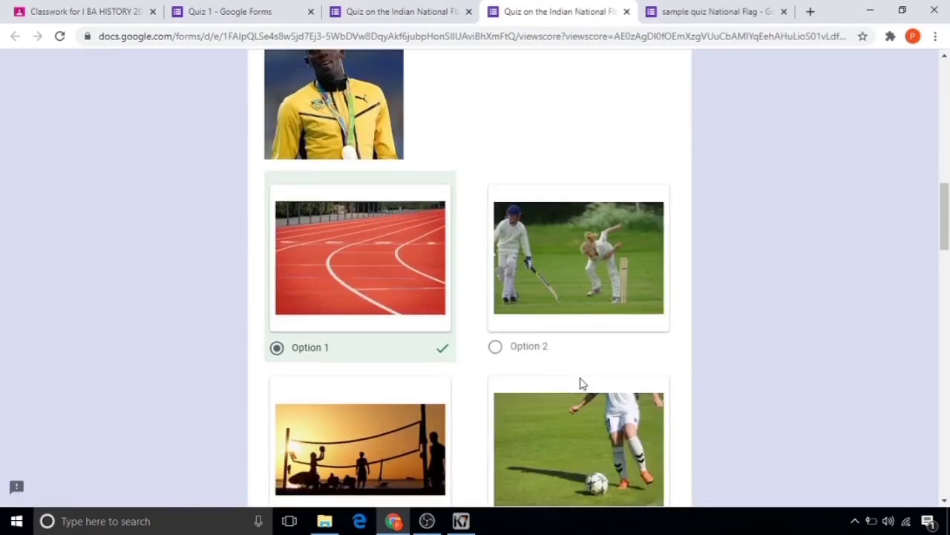
{"action": "scroll", "coordinate": [581, 387], "scroll_direction": "down", "scroll_amount": 9}
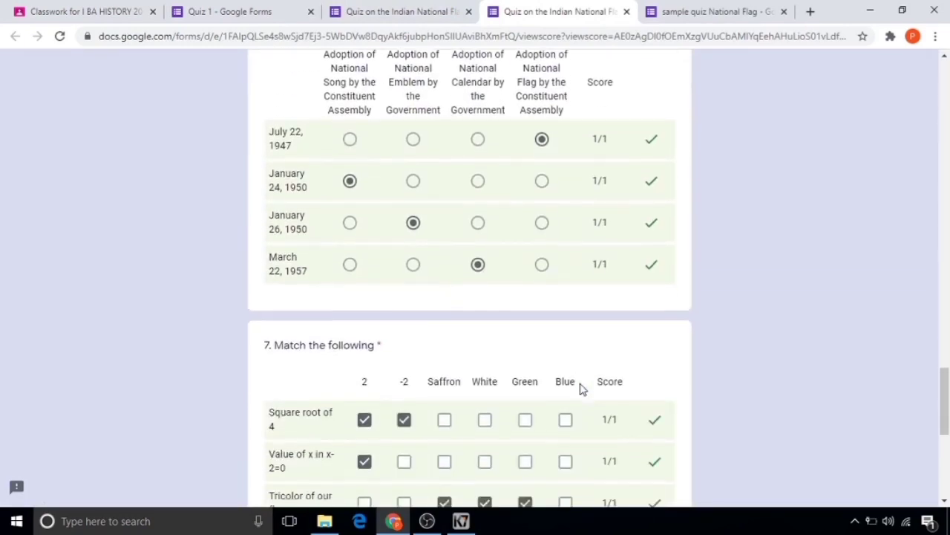
{"action": "key", "text": "ctrl+w"}
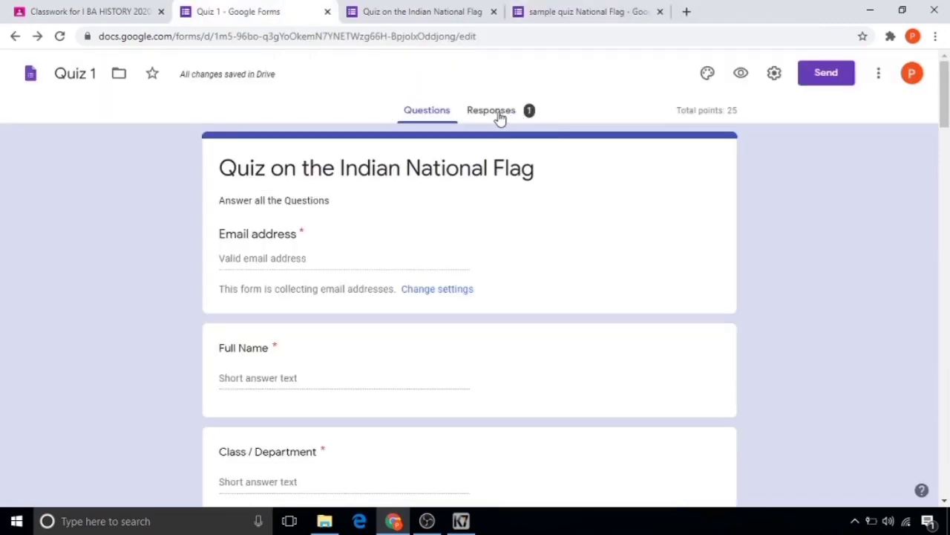
Step: Return to the Quiz 1 form editor and review the summary of its responses
{"action": "left_click", "coordinate": [500, 117]}
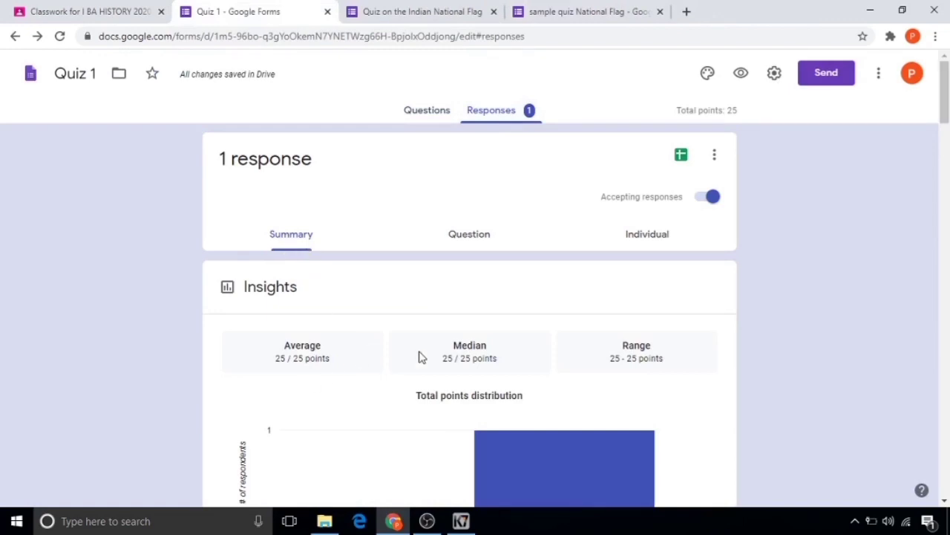
{"action": "scroll", "coordinate": [376, 397], "scroll_direction": "down", "scroll_amount": 10}
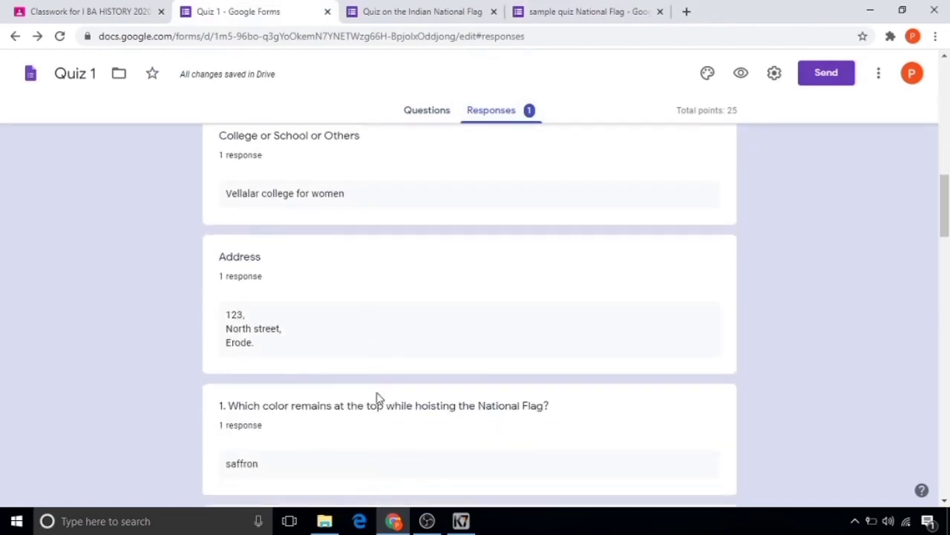
{"action": "scroll", "coordinate": [377, 399], "scroll_direction": "down", "scroll_amount": 3}
Step: Go through the responses question by question up to "Three colors in our National Flag" and open the individual response view
{"action": "left_click", "coordinate": [464, 244]}
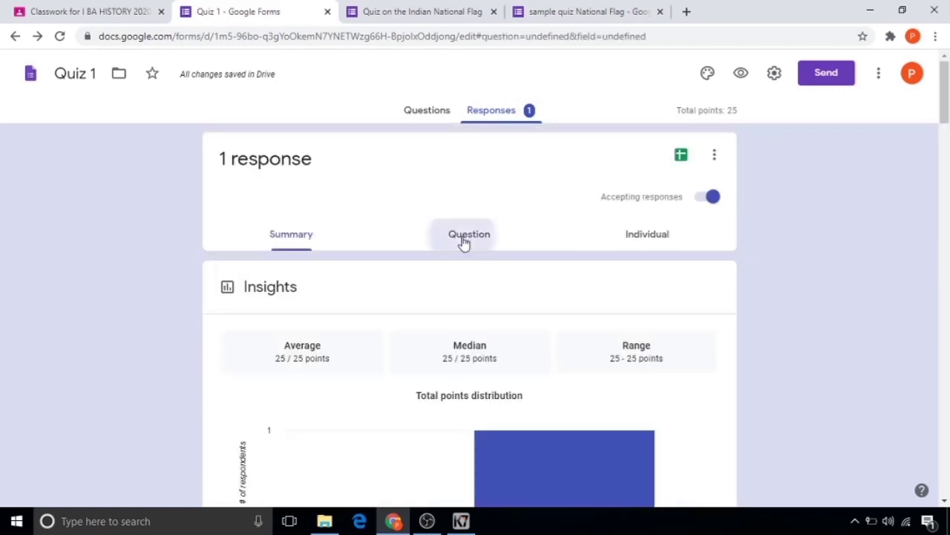
{"action": "scroll", "coordinate": [413, 333], "scroll_direction": "down", "scroll_amount": 1}
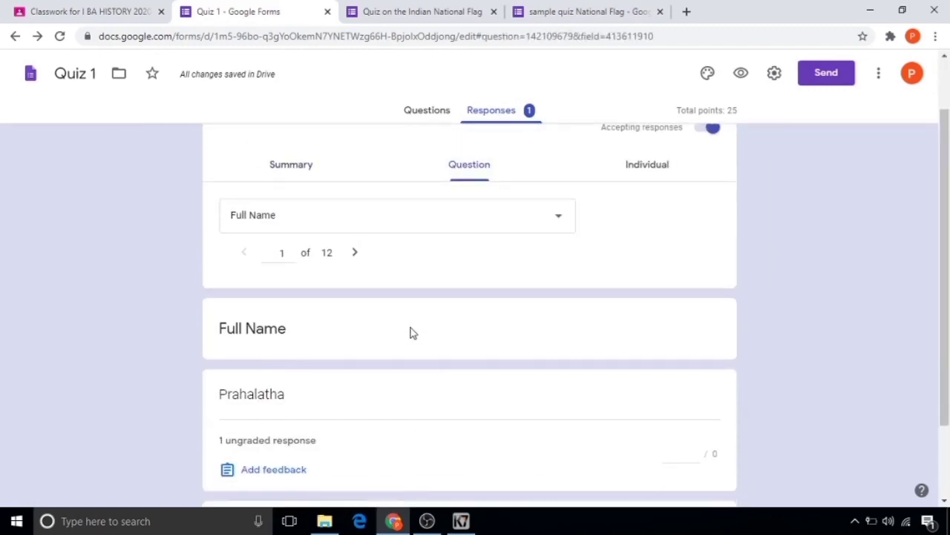
{"action": "triple_click", "coordinate": [355, 252]}
{"action": "left_click", "coordinate": [354, 252]}
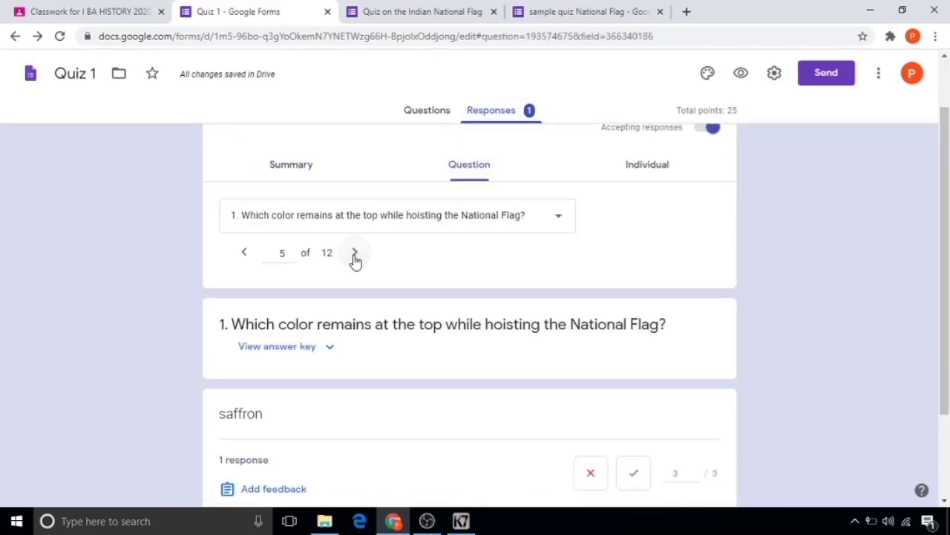
{"action": "left_click", "coordinate": [354, 252]}
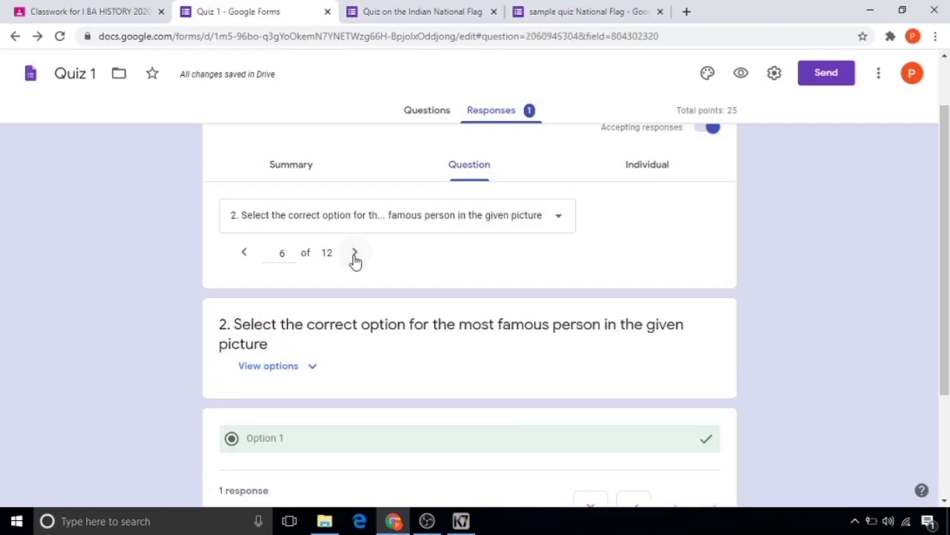
{"action": "left_click", "coordinate": [354, 253]}
{"action": "left_click", "coordinate": [354, 253]}
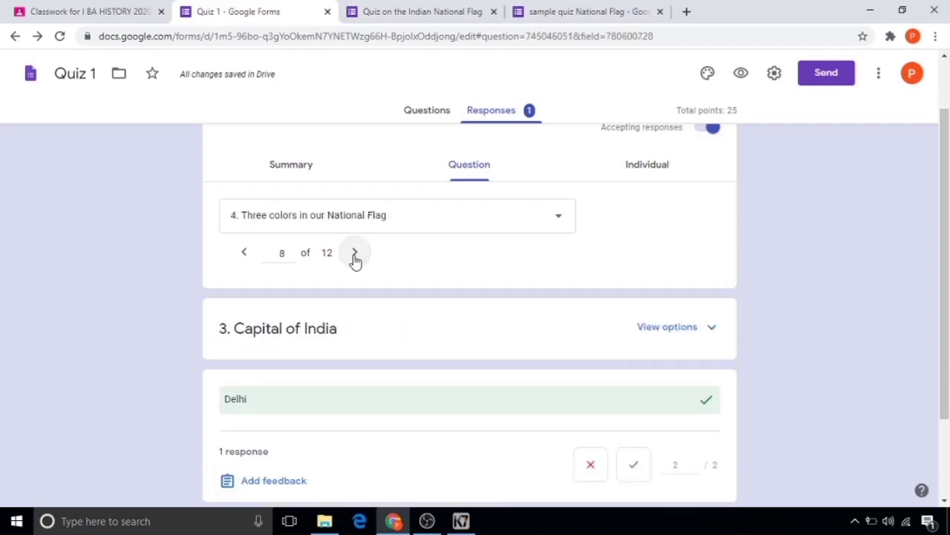
{"action": "scroll", "coordinate": [647, 237], "scroll_direction": "up", "scroll_amount": 1}
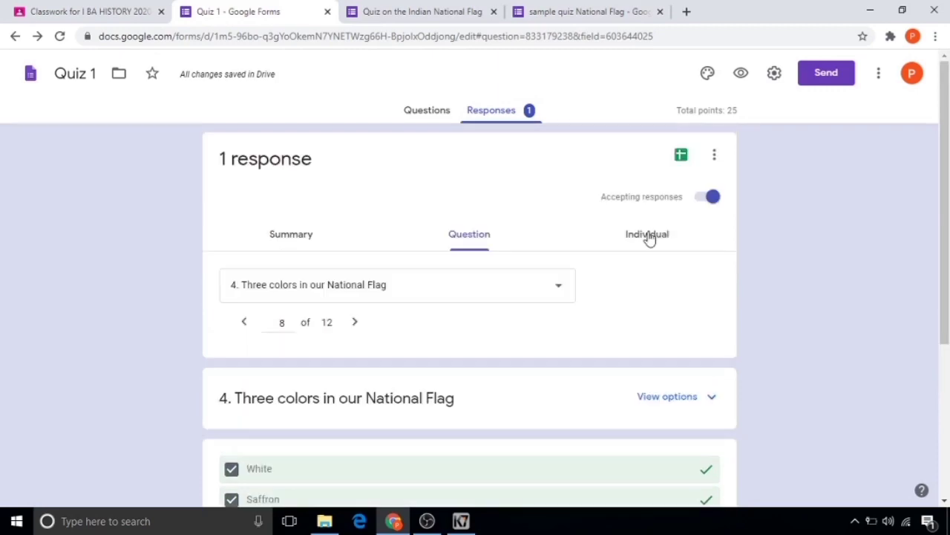
{"action": "left_click", "coordinate": [647, 234]}
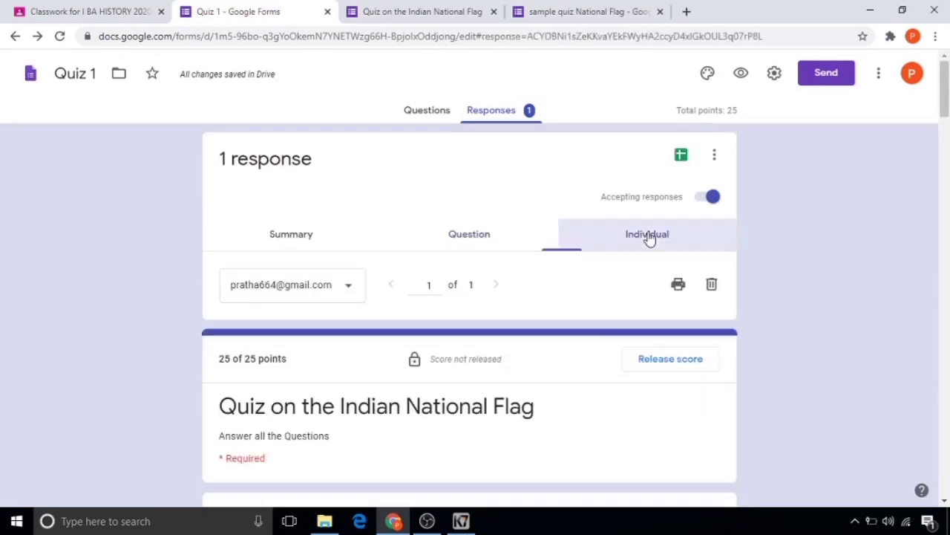
Step: Release the quiz score by email to all respondents without a message, and look through the individual response's answers
{"action": "left_click", "coordinate": [663, 360]}
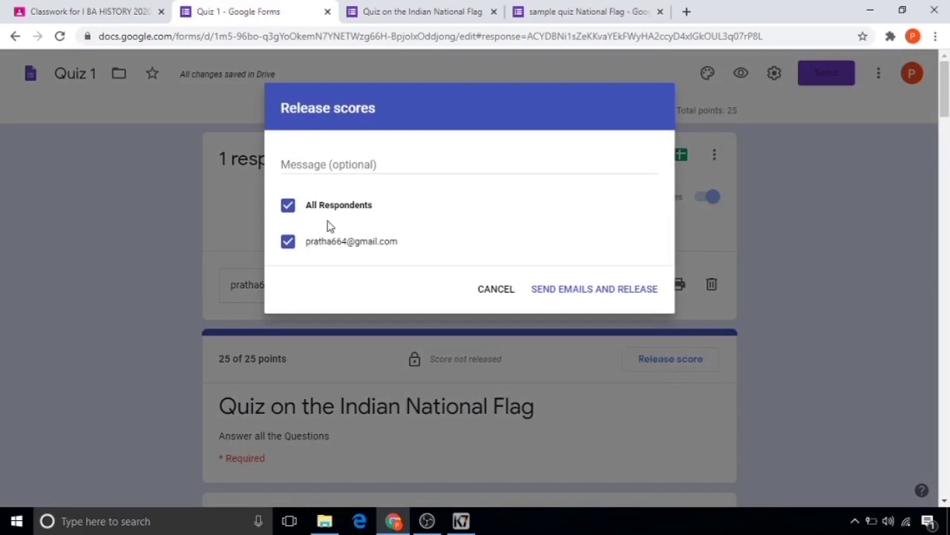
{"action": "left_click", "coordinate": [289, 207]}
{"action": "left_click", "coordinate": [289, 242]}
{"action": "left_click", "coordinate": [336, 164]}
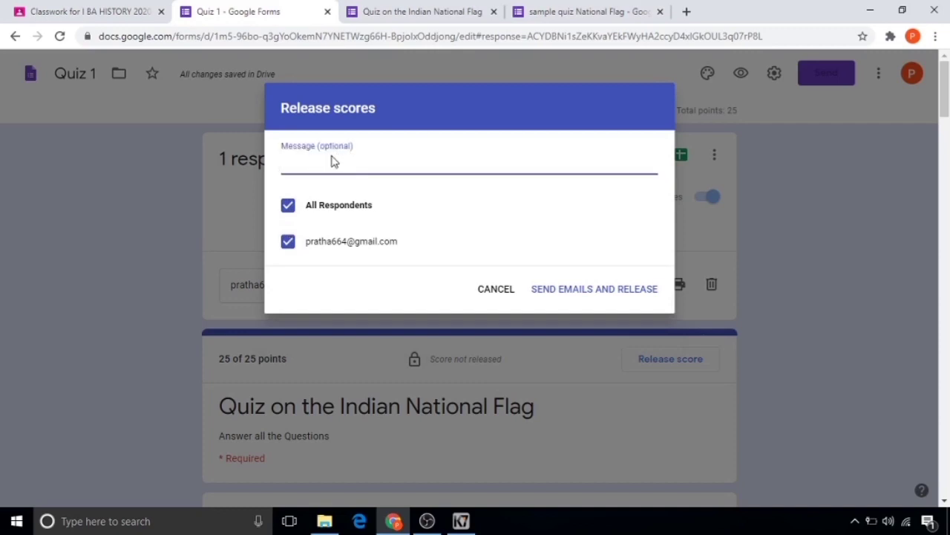
{"action": "left_click", "coordinate": [571, 296]}
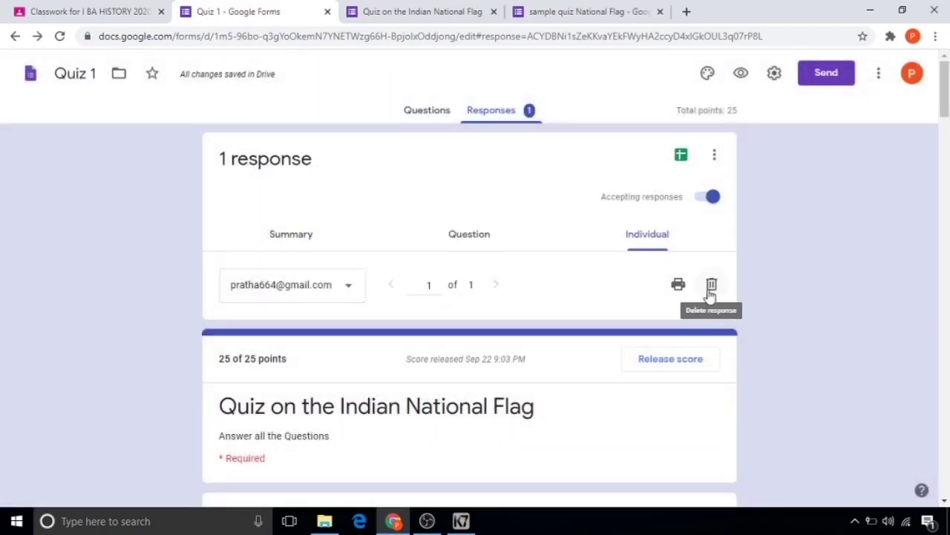
{"action": "scroll", "coordinate": [550, 366], "scroll_direction": "down", "scroll_amount": 5}
{"action": "scroll", "coordinate": [549, 366], "scroll_direction": "down", "scroll_amount": 8}
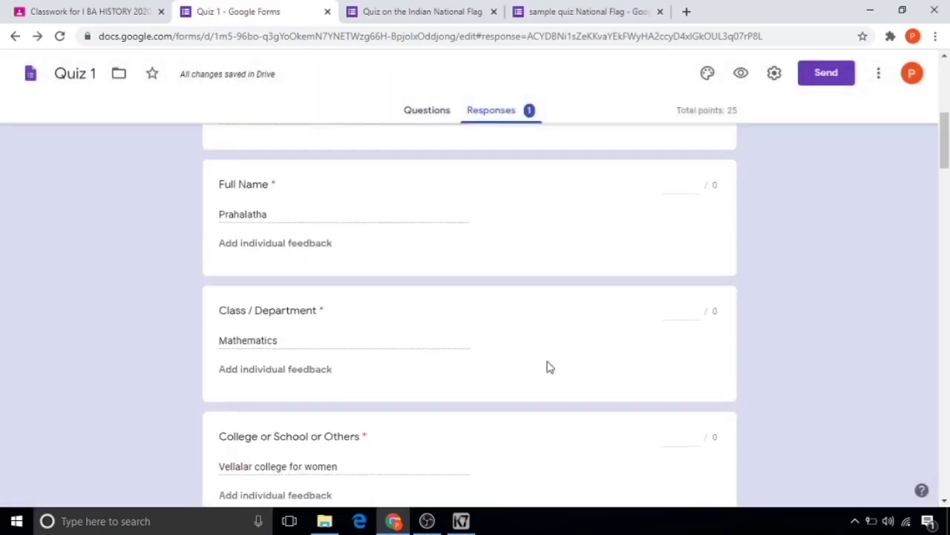
{"action": "scroll", "coordinate": [548, 370], "scroll_direction": "down", "scroll_amount": 10}
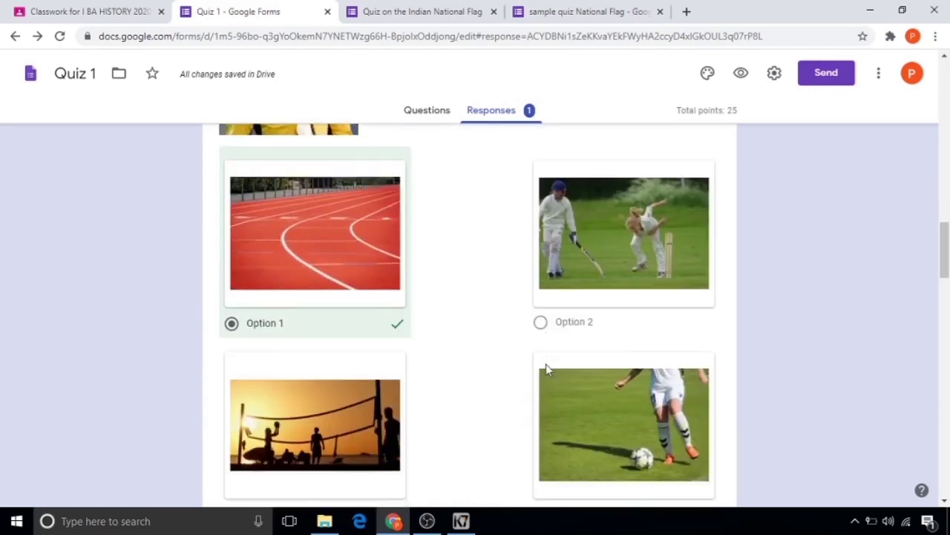
{"action": "scroll", "coordinate": [545, 373], "scroll_direction": "up", "scroll_amount": 20}
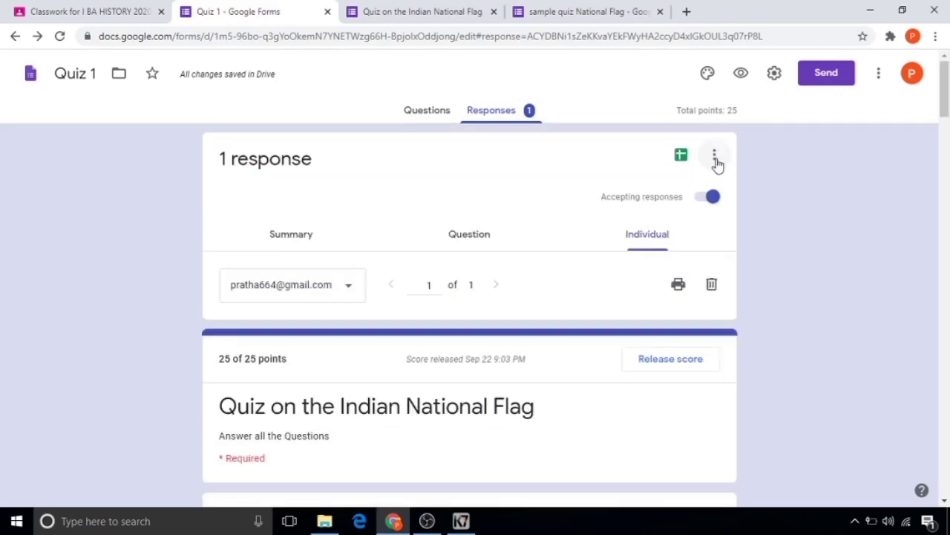
Step: Link the form's responses to a new spreadsheet named Quiz 1 (Responses)
{"action": "left_click", "coordinate": [717, 161]}
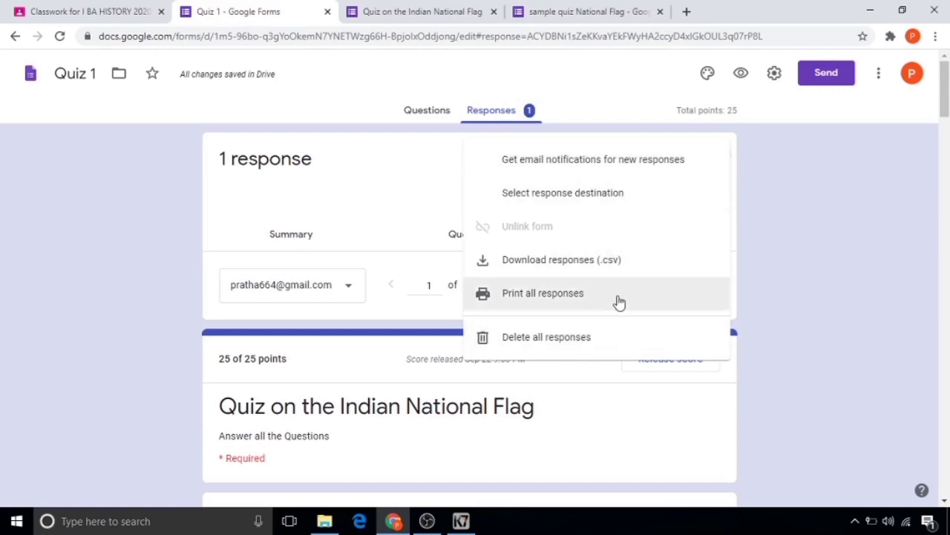
{"action": "left_click", "coordinate": [681, 163]}
{"action": "left_click", "coordinate": [682, 162]}
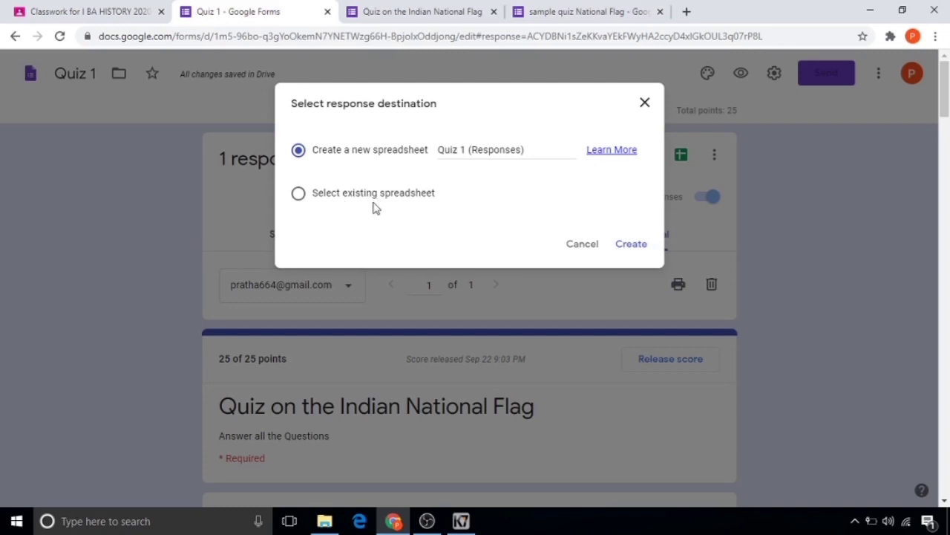
{"action": "left_click", "coordinate": [631, 245]}
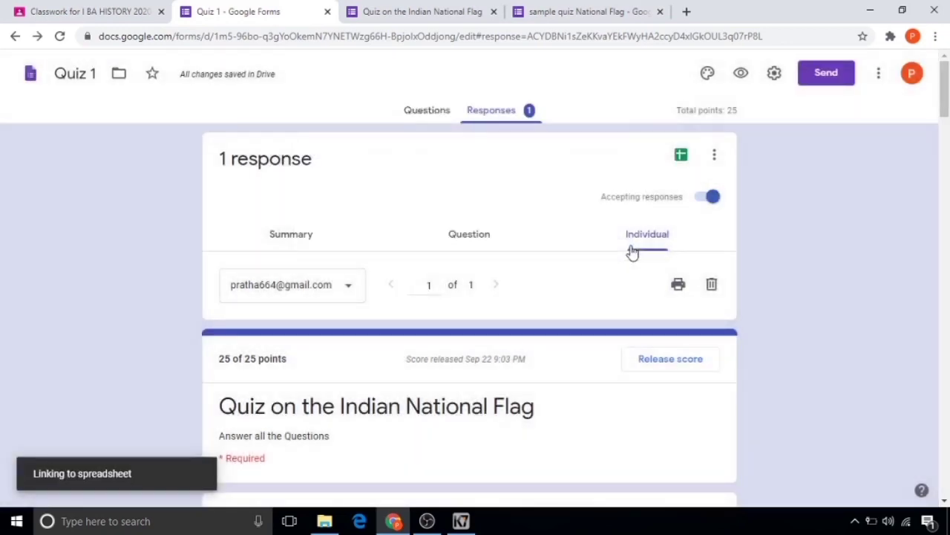
Step: Examine the recorded response in row 2 of the spreadsheet, from the respondent details through the question 6 matching answers
{"action": "key", "text": "Right"}
{"action": "key", "text": "Right"}
{"action": "key", "text": "Right"}
{"action": "key", "text": "Right"}
{"action": "key", "text": "Right"}
{"action": "key", "text": "Right"}
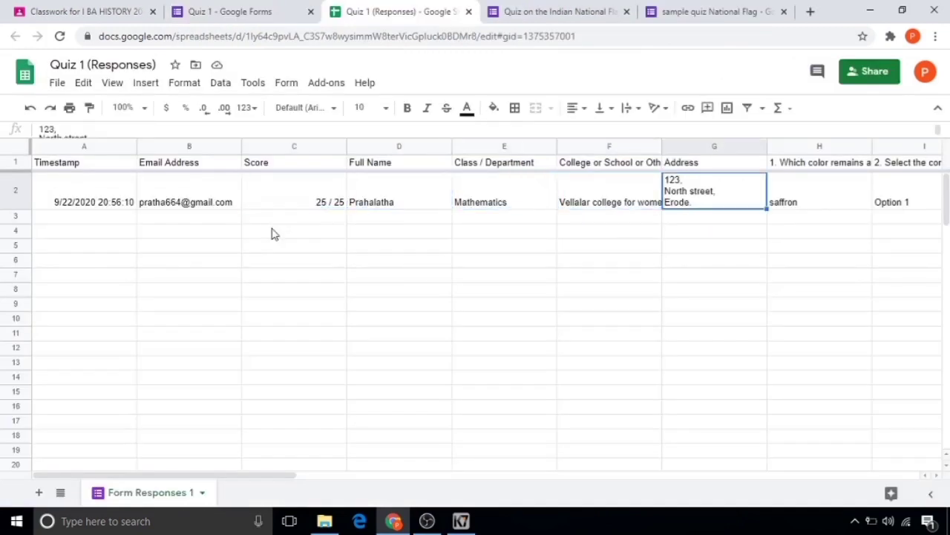
{"action": "key", "text": "Right"}
{"action": "key", "text": "Right"}
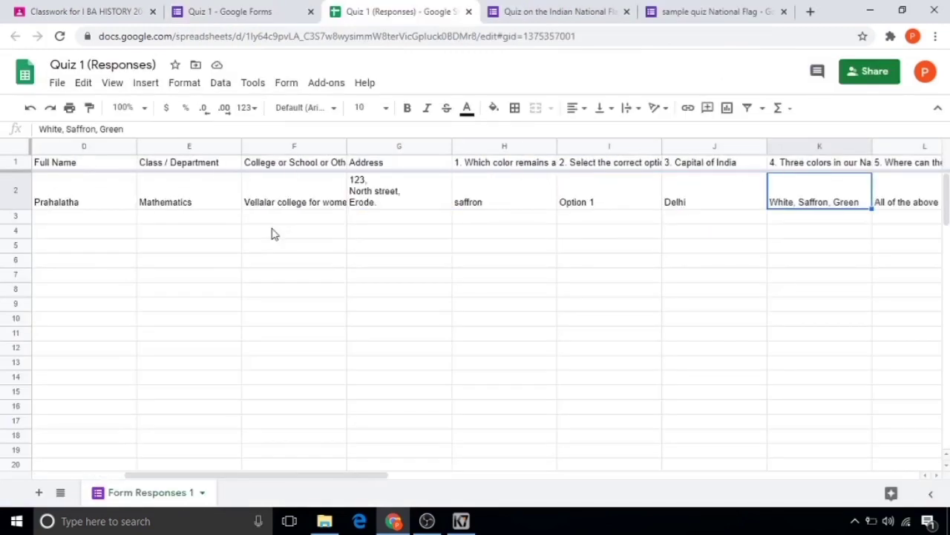
{"action": "key", "text": "Right"}
{"action": "key", "text": "Right"}
{"action": "key", "text": "Right"}
{"action": "key", "text": "Right"}
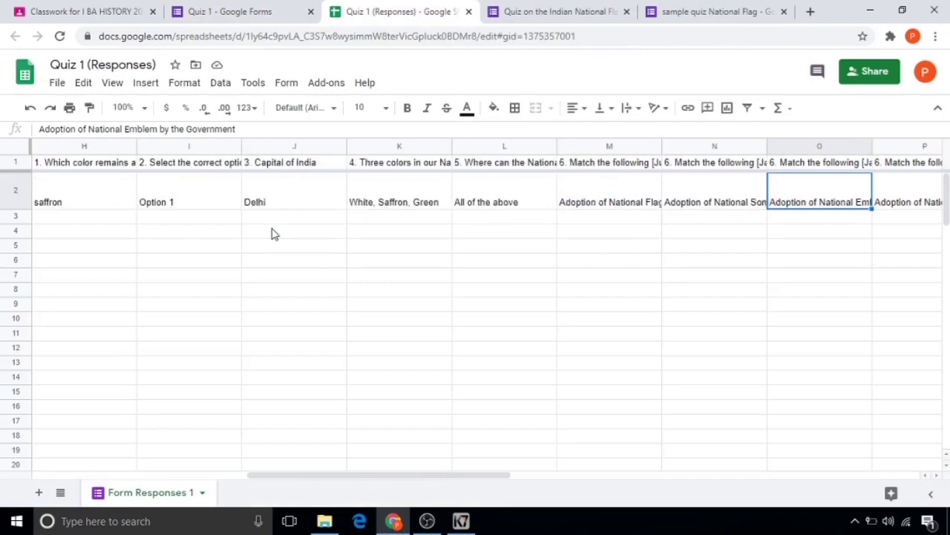
{"action": "key", "text": "Right"}
{"action": "key", "text": "Right"}
{"action": "key", "text": "Right"}
{"action": "key", "text": "Left"}
{"action": "key", "text": "Left"}
{"action": "key", "text": "Left"}
{"action": "key", "text": "Left"}
{"action": "key", "text": "Left"}
{"action": "key", "text": "Left"}
{"action": "key", "text": "Left"}
{"action": "key", "text": "Left"}
{"action": "key", "text": "Left"}
{"action": "key", "text": "Left"}
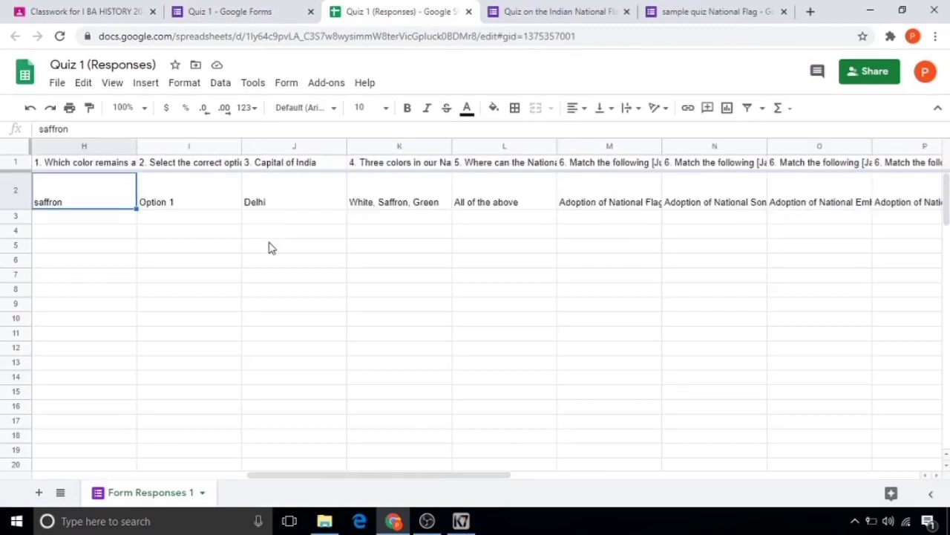